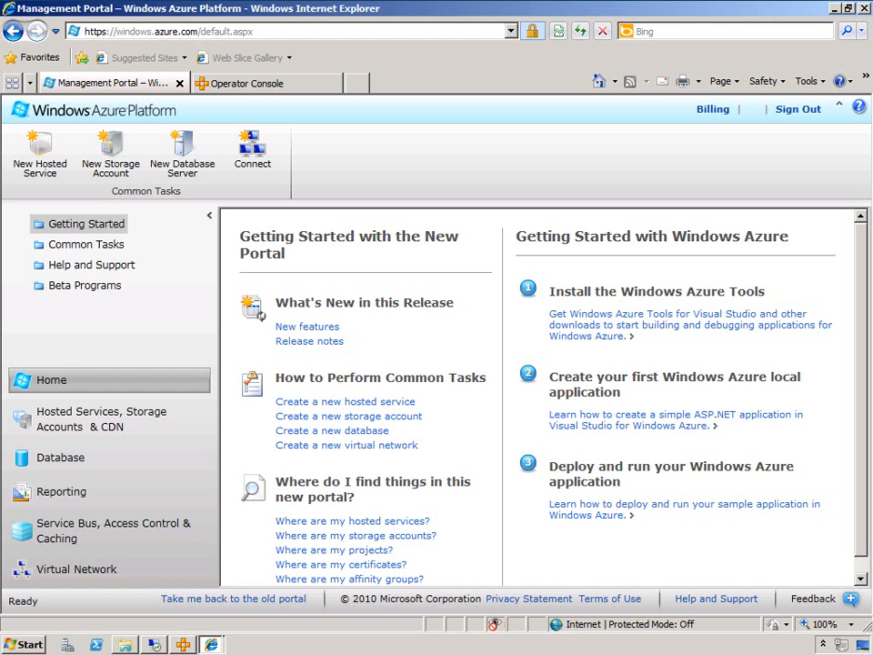
Show the hosted services of the Azure subscription in the Management Portal and examine the Hello to the Azure World service
left_click(69, 417)
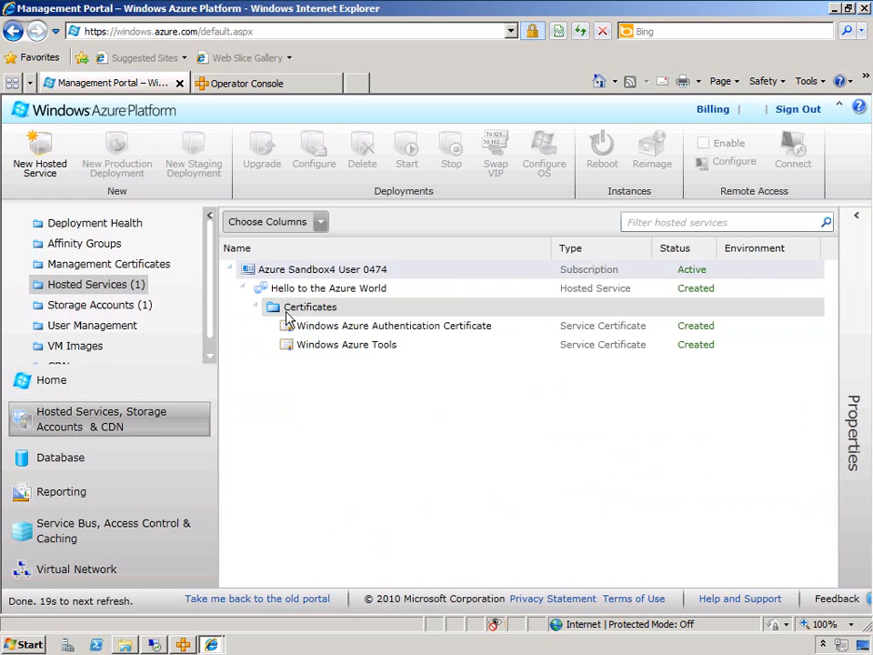
left_click(102, 310)
left_click(140, 287)
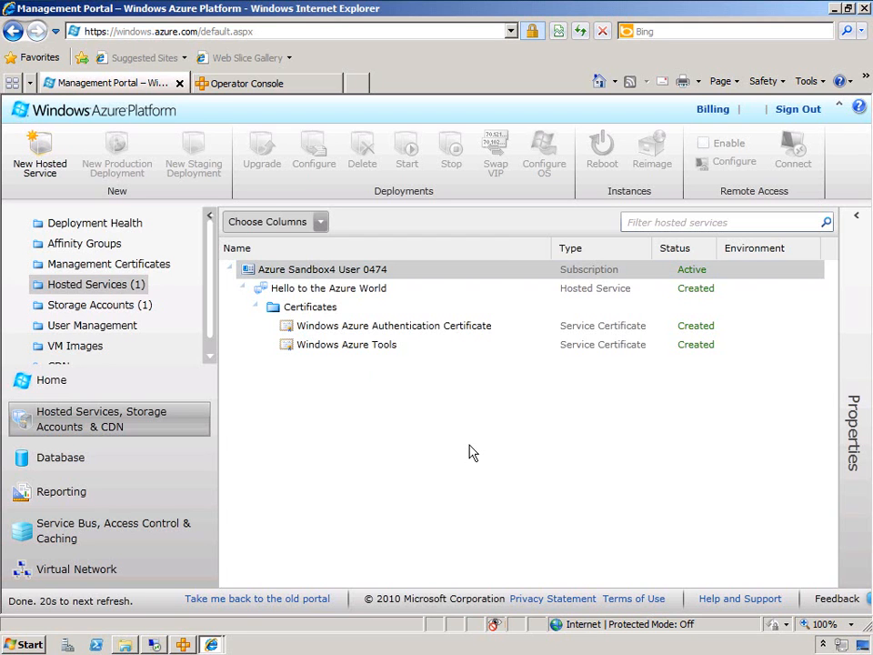
Switch to the MSDN page for the Windows Azure HelloWorld Sample and read its prerequisites and build instructions
left_click(557, 13)
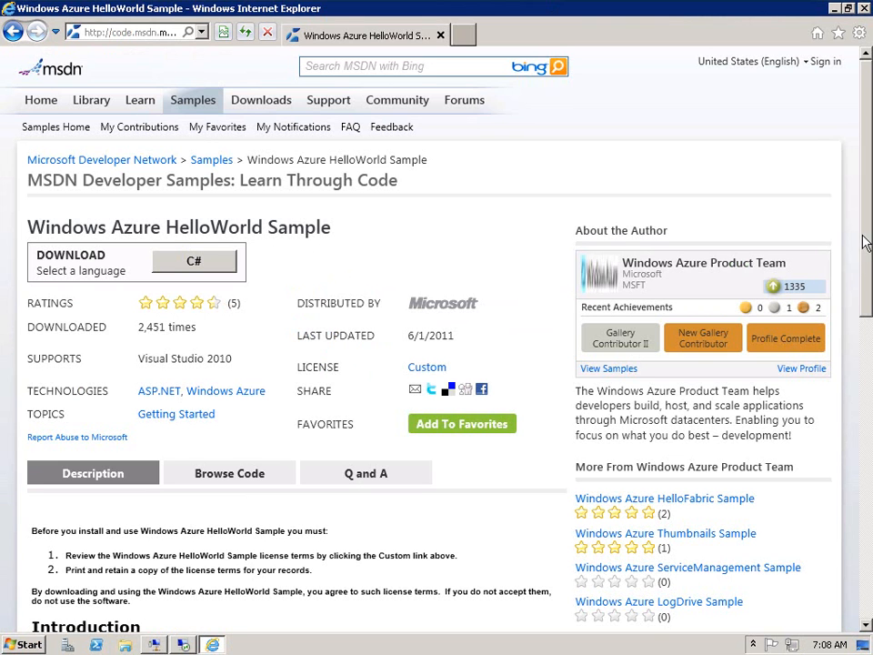
left_click_drag(867, 250, 863, 537)
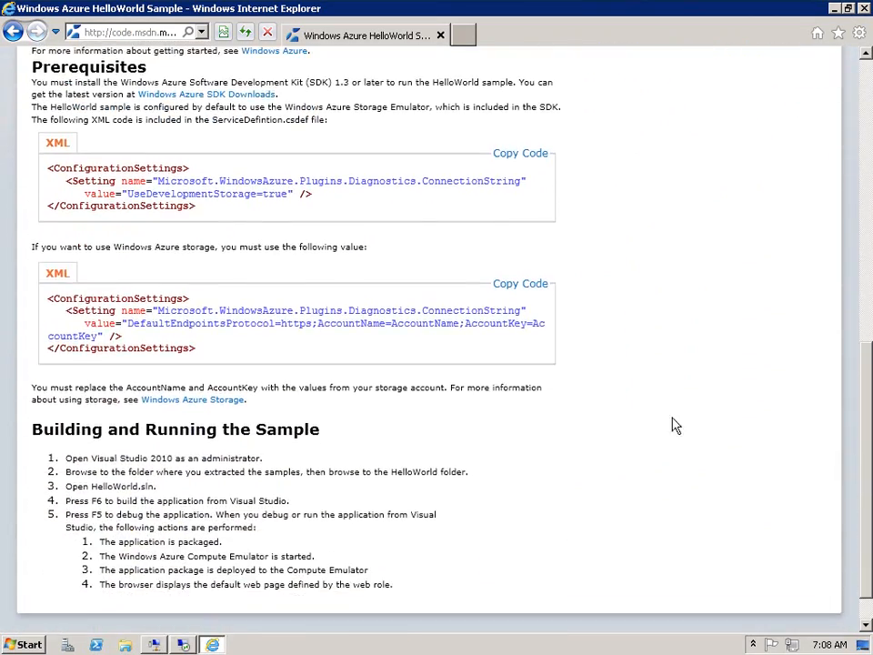
left_click_drag(866, 495, 864, 213)
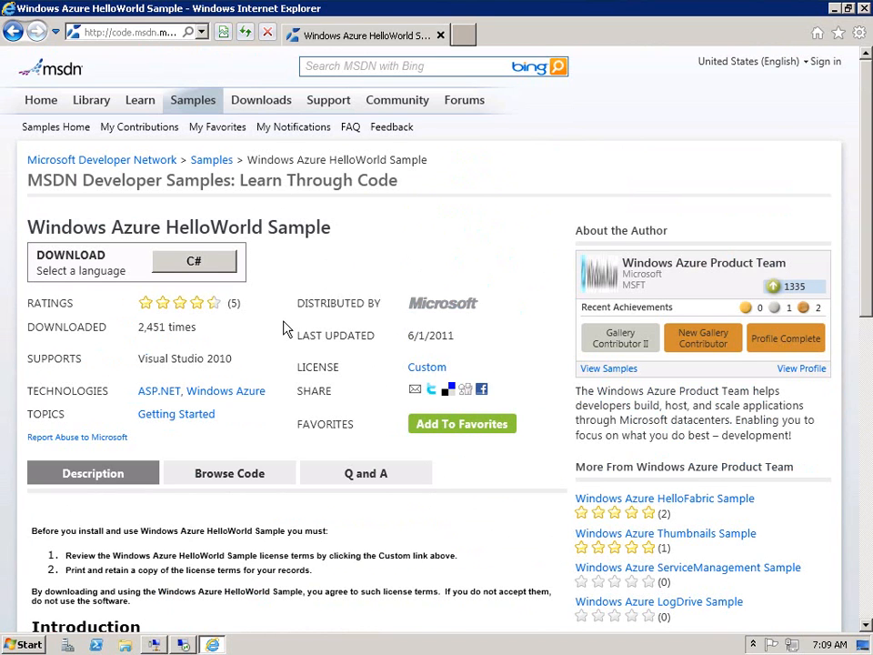
left_click(834, 11)
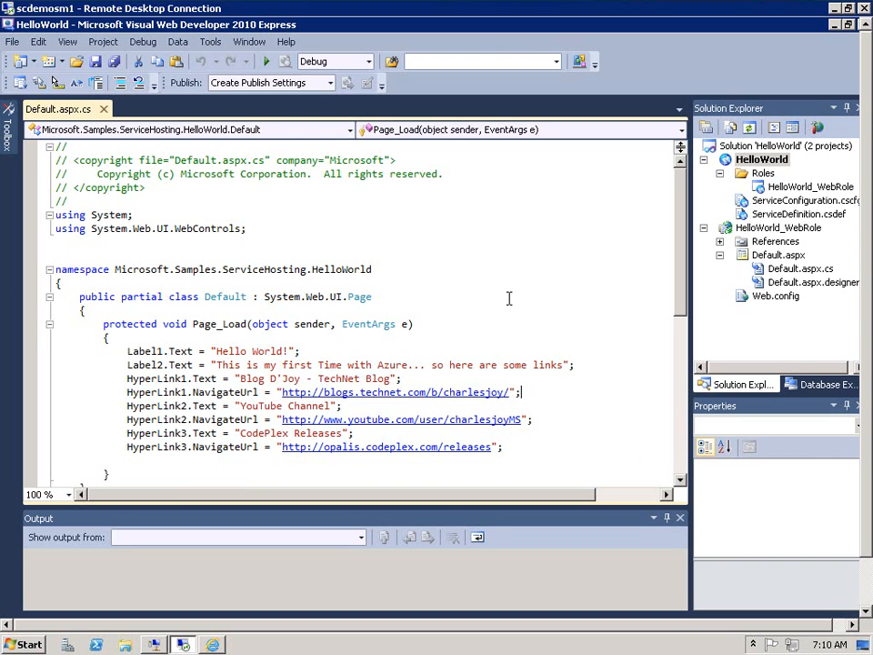
Publish the HelloWorld cloud project from Visual Web Developer with the Create Service Package Only option
right_click(751, 161)
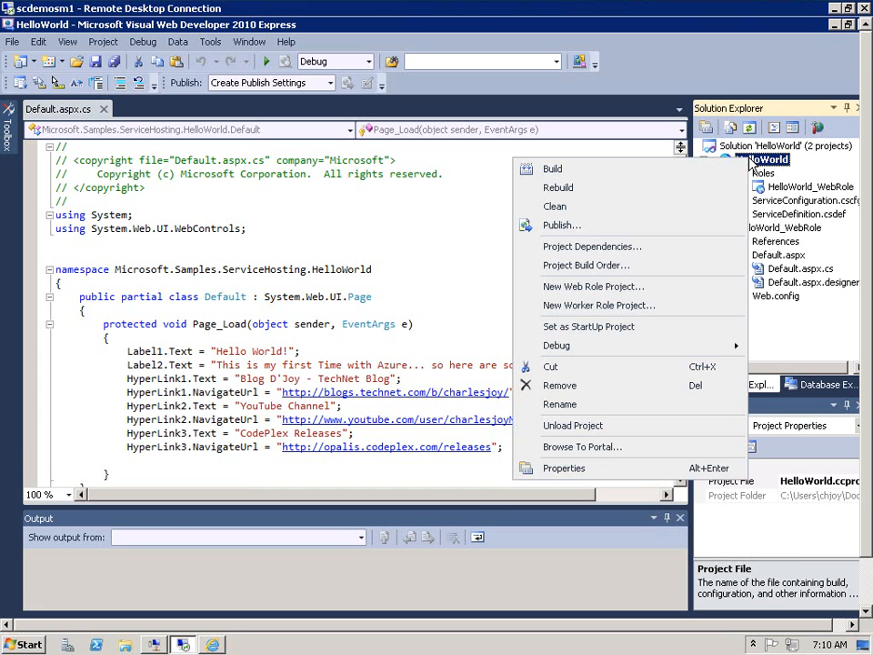
left_click(560, 225)
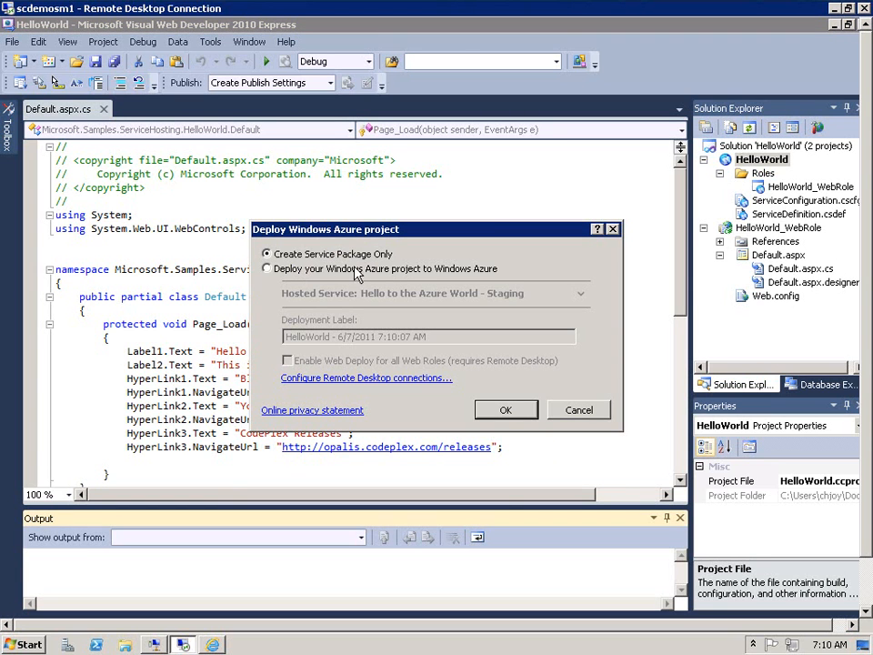
left_click(342, 273)
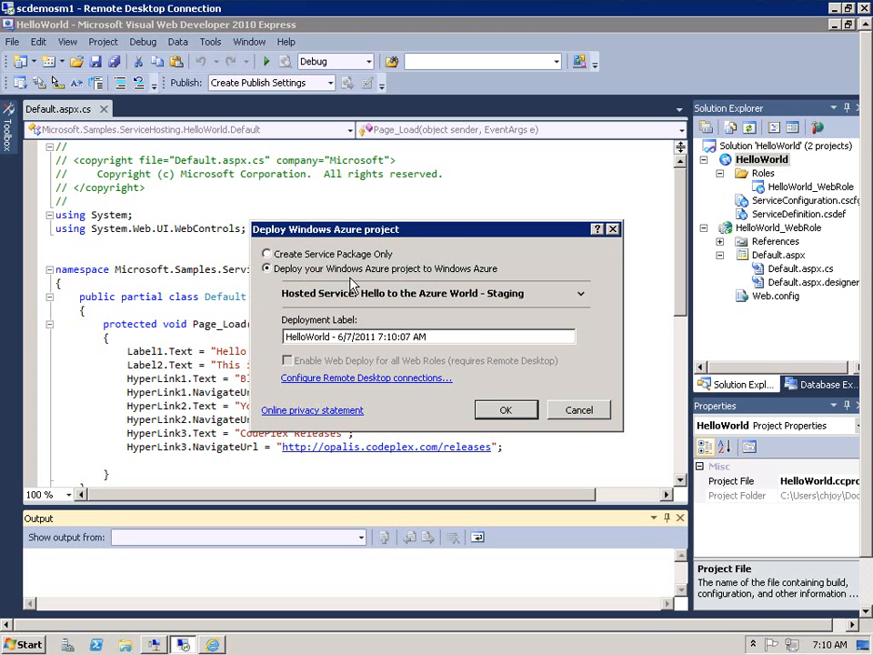
left_click(580, 293)
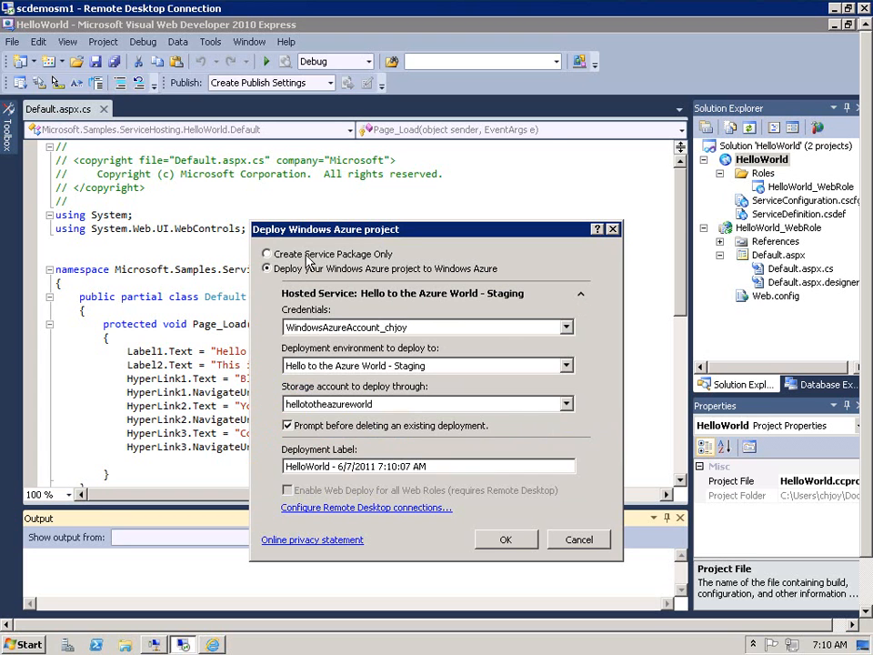
left_click(272, 255)
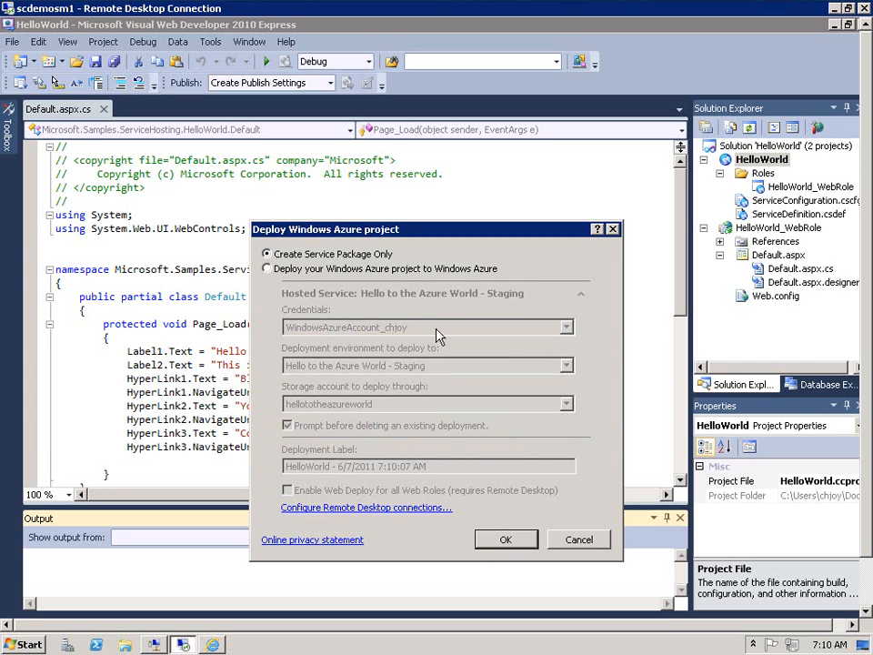
left_click(509, 540)
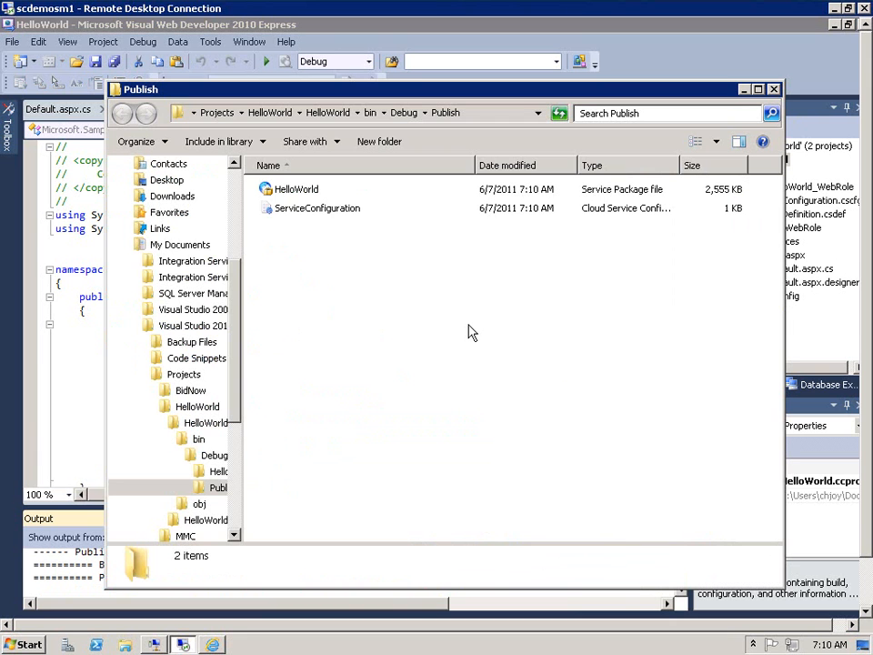
Examine the HelloWorld service package and ServiceConfiguration files in the Publish folder
left_click_drag(353, 228, 264, 188)
left_click(311, 248)
left_click_drag(332, 249, 261, 191)
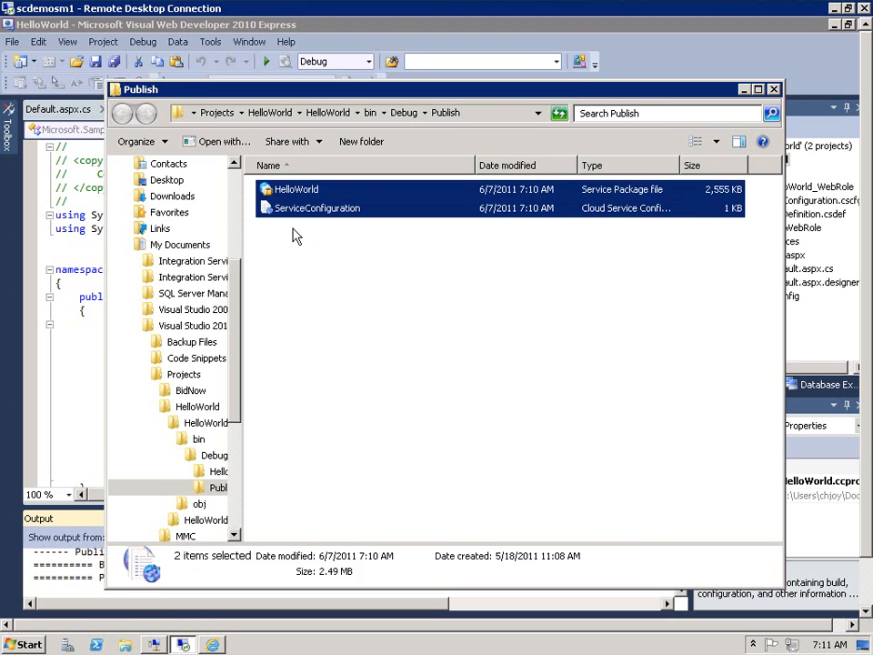
left_click(312, 286)
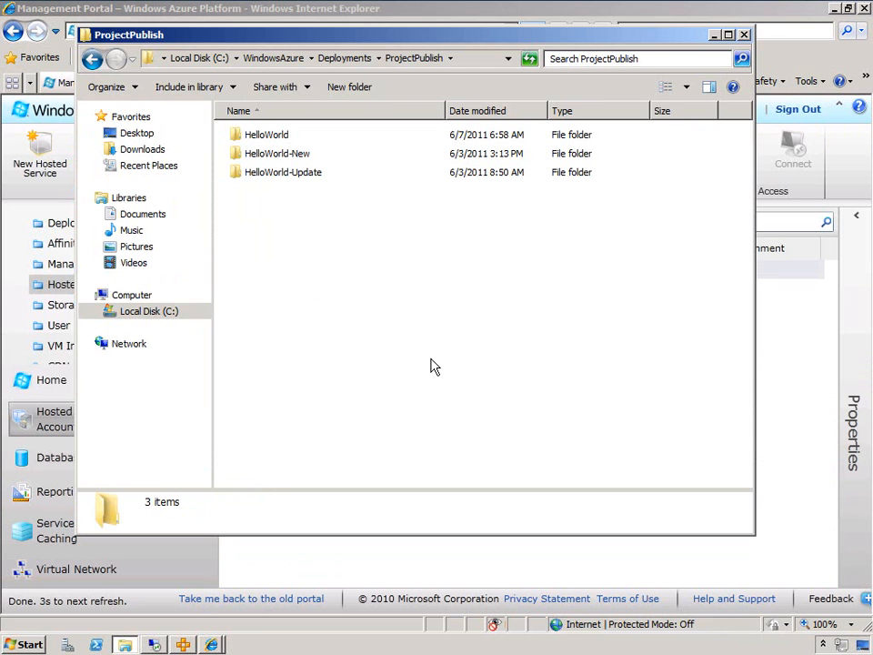
Examine the contents of the HelloWorld, HelloWorld-New and HelloWorld-Update folders inside the ProjectPublish deployment folder
left_click_drag(420, 44, 461, 91)
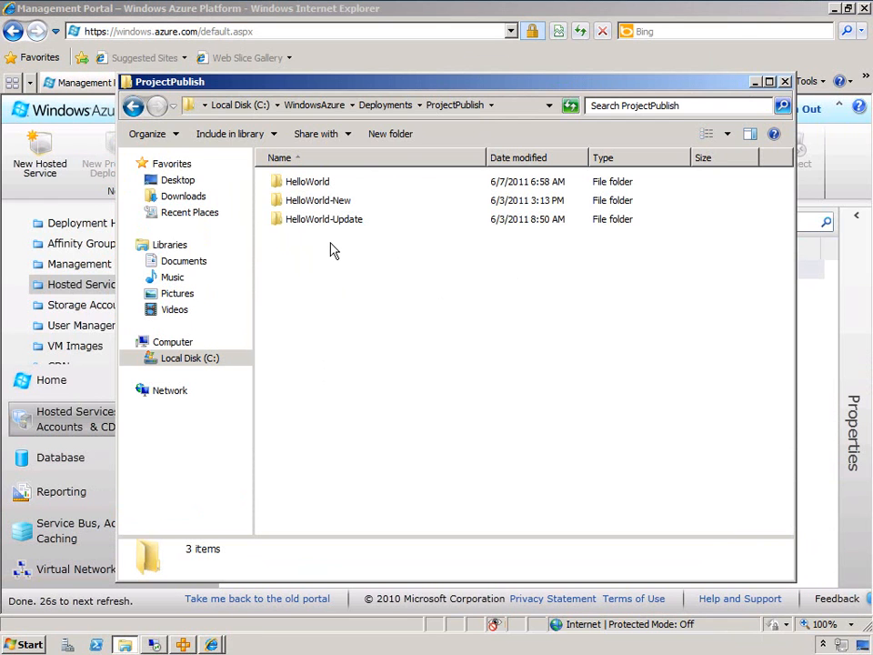
left_click(309, 185)
double_click(309, 186)
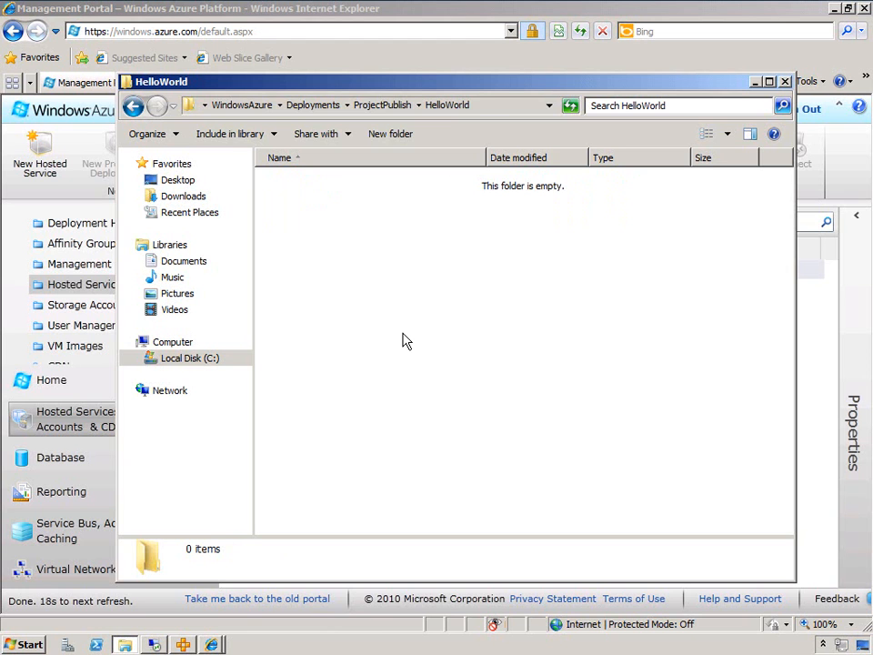
left_click(375, 105)
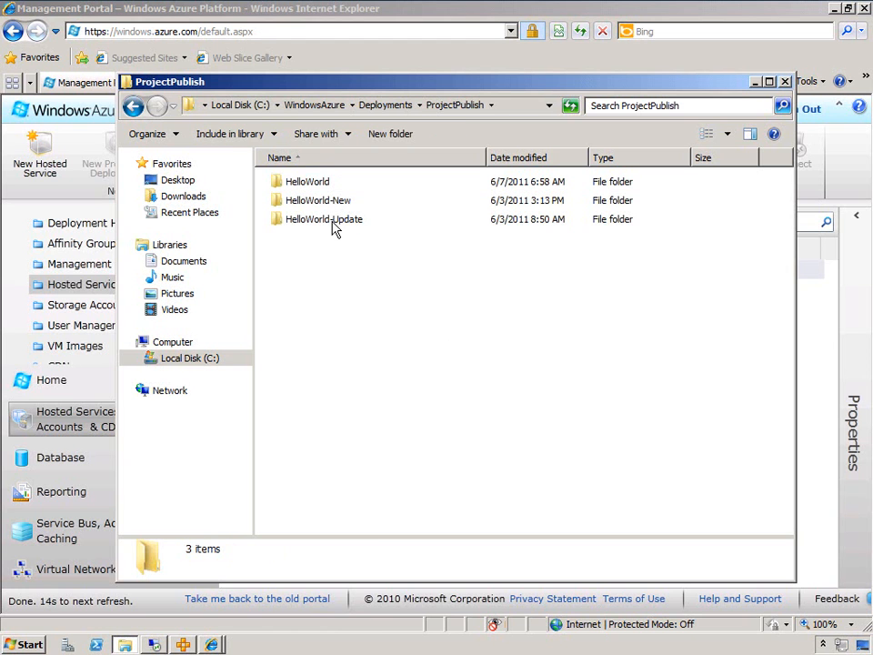
mouse_move(333, 230)
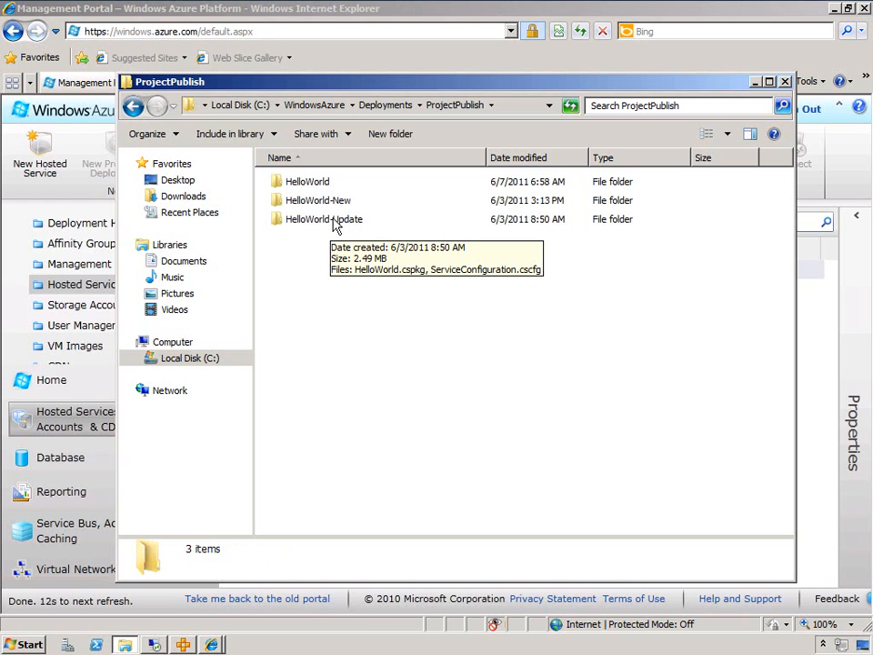
double_click(339, 202)
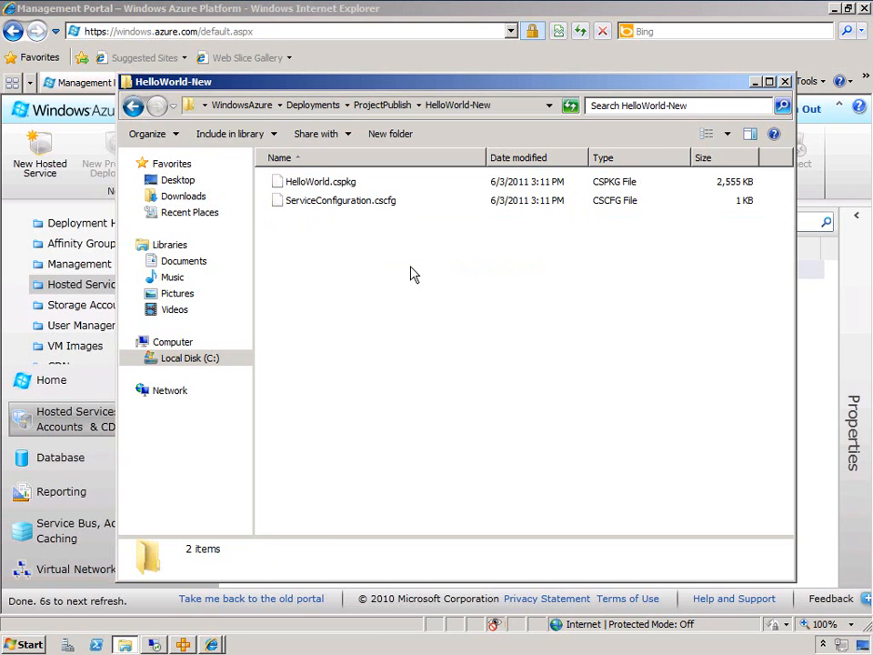
left_click(385, 106)
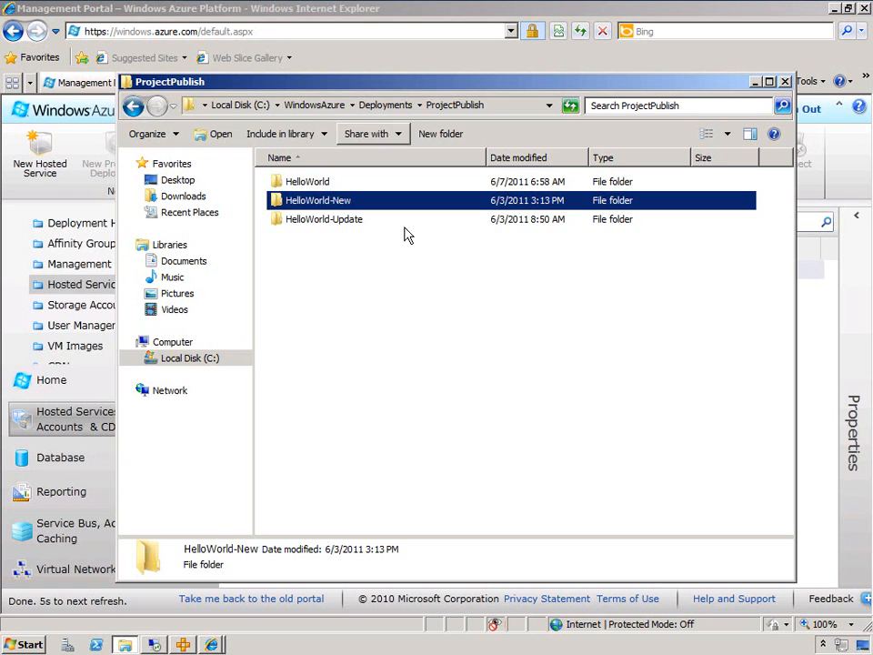
double_click(343, 227)
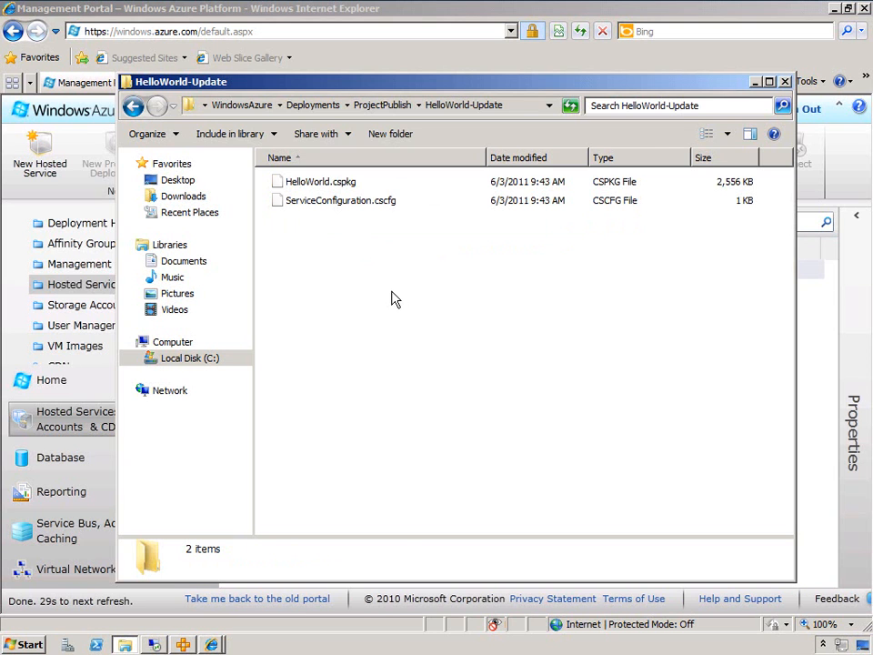
left_click(382, 105)
left_click(403, 362)
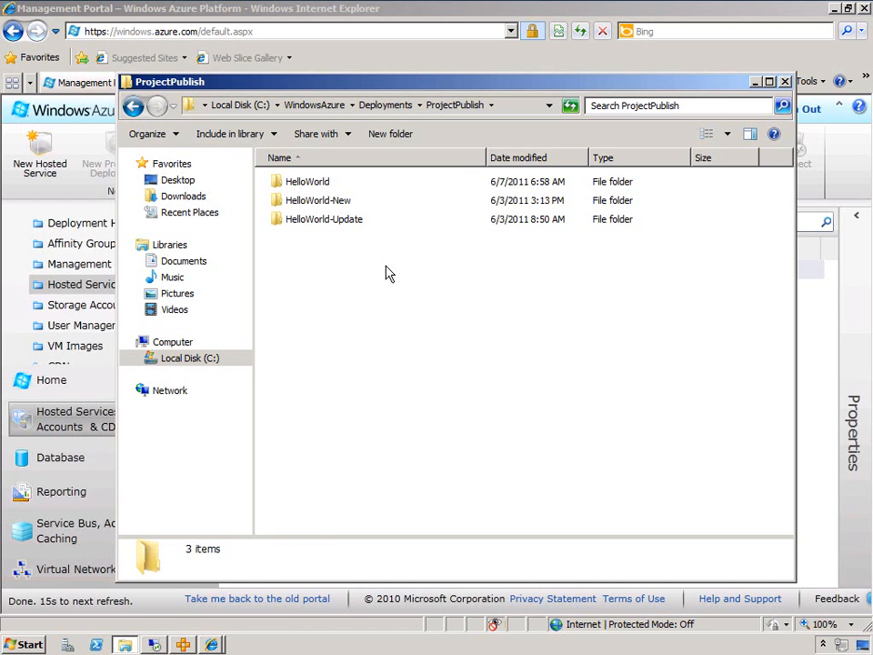
left_click(344, 228)
left_click(338, 198)
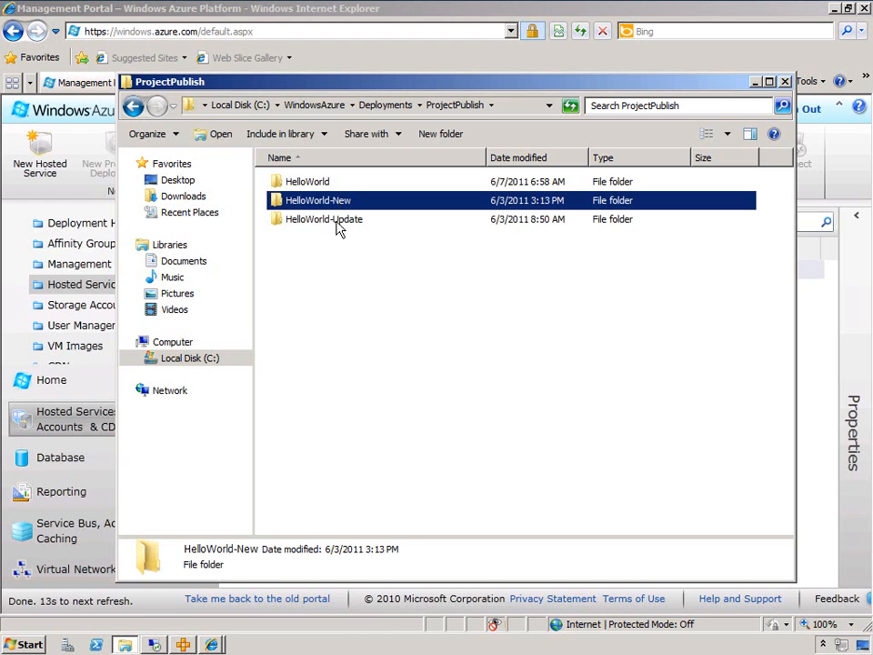
left_click(322, 185)
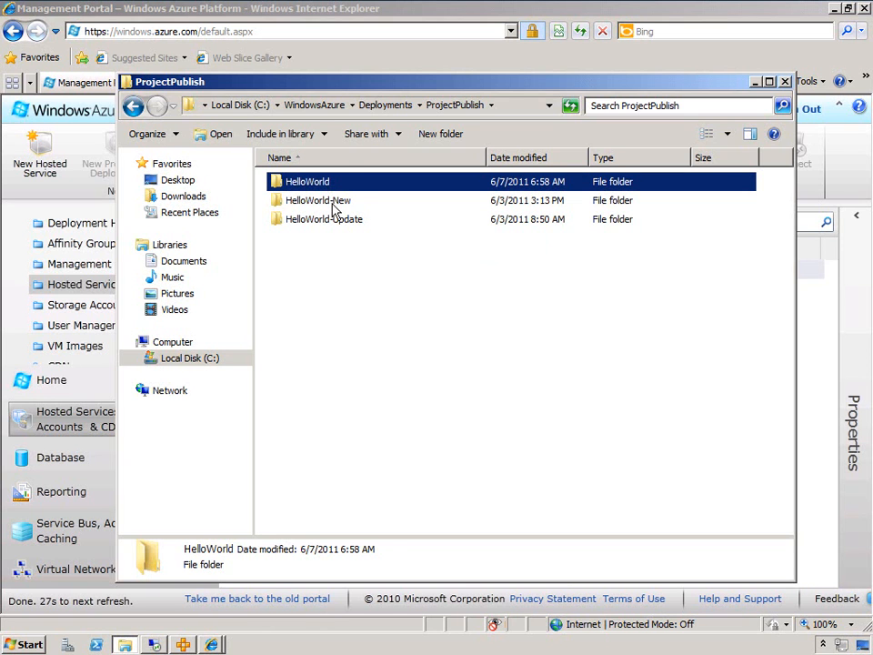
left_click(333, 207)
left_click(334, 219)
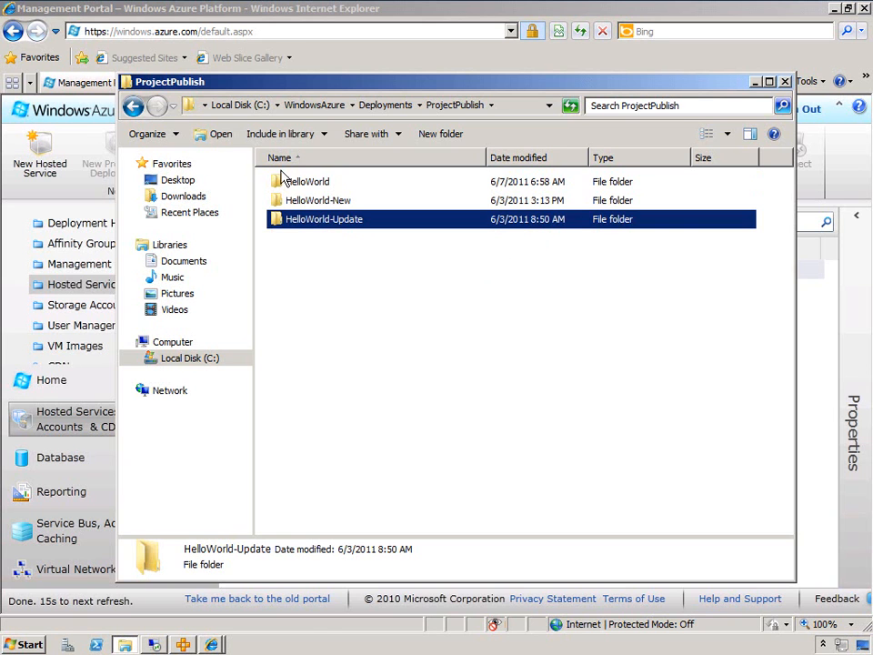
left_click(332, 203)
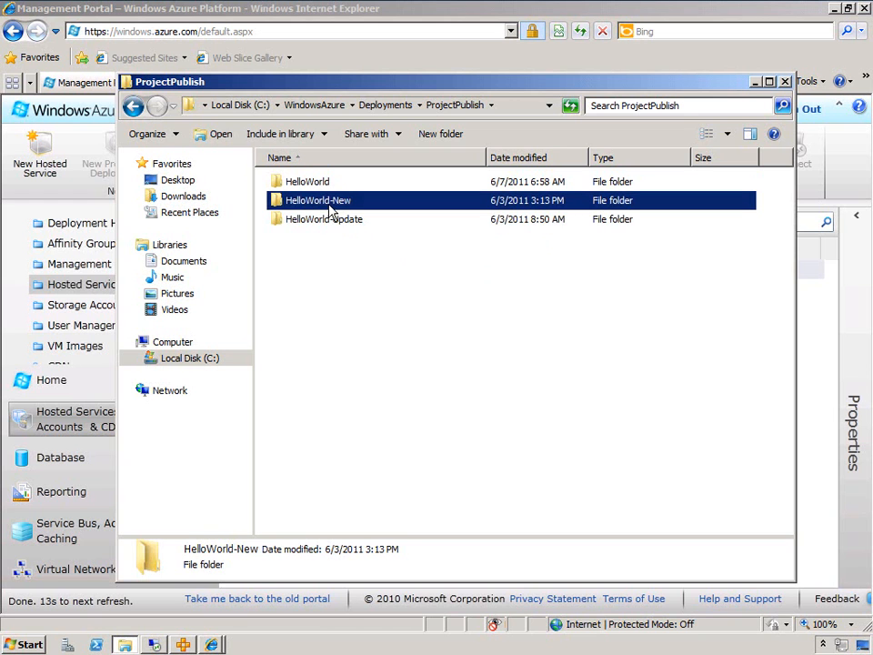
left_click(325, 223)
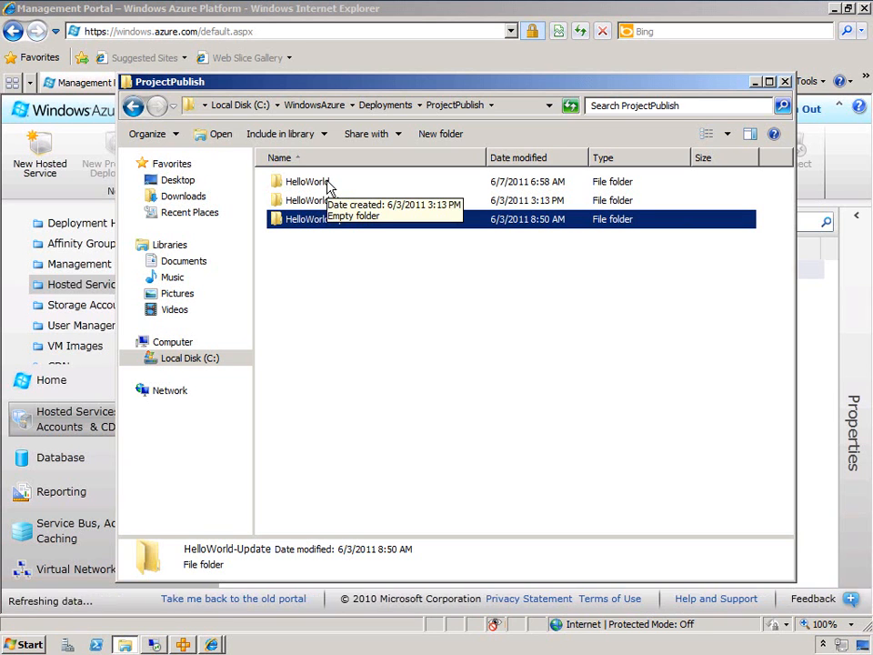
left_click(385, 343)
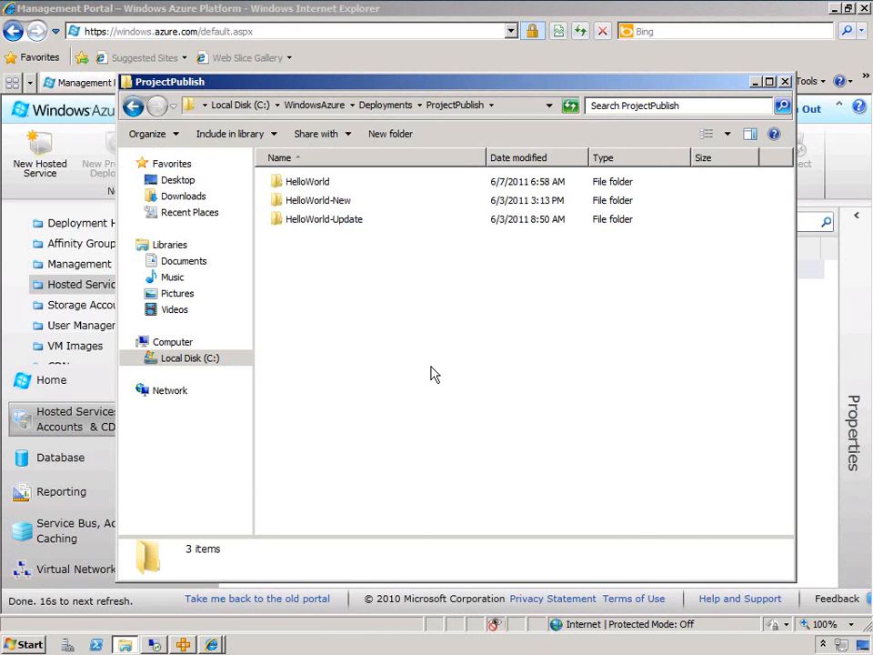
Switch to Opalis Integration Server and examine the Monitor for CRs properties, including the available filter names, without changing anything
left_click(183, 644)
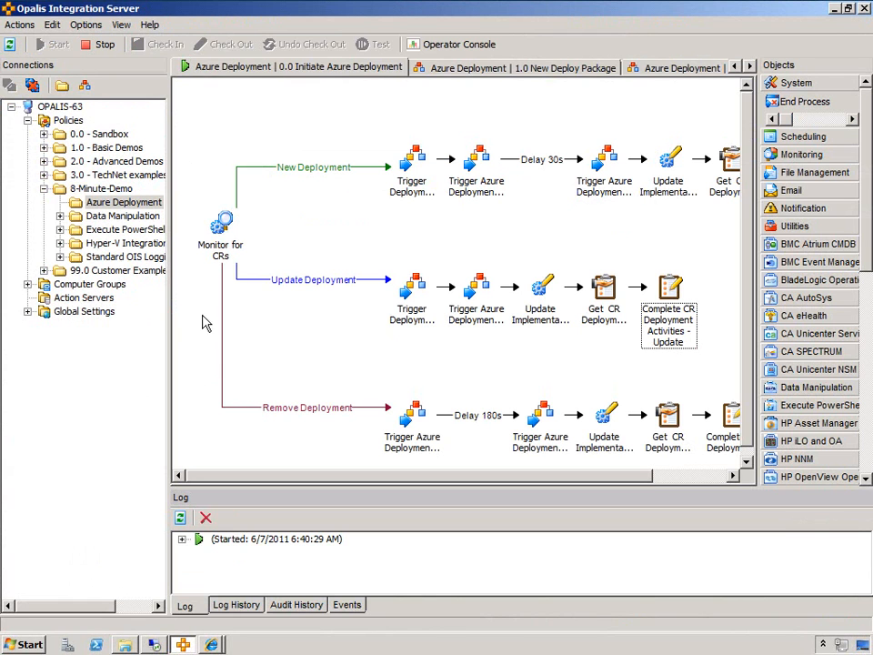
left_click(223, 226)
double_click(225, 228)
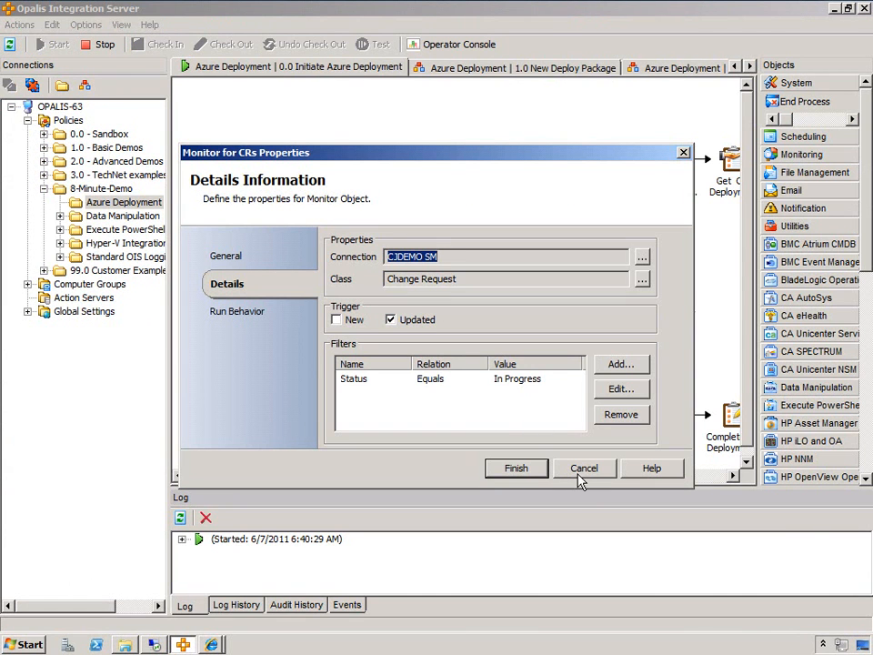
left_click(621, 364)
left_click(526, 280)
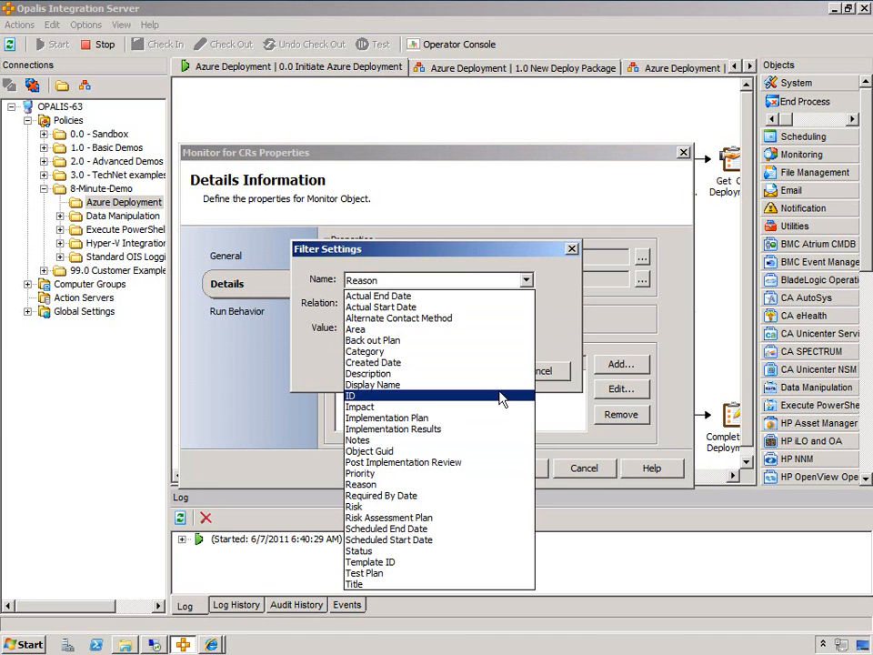
left_click(546, 307)
left_click(538, 370)
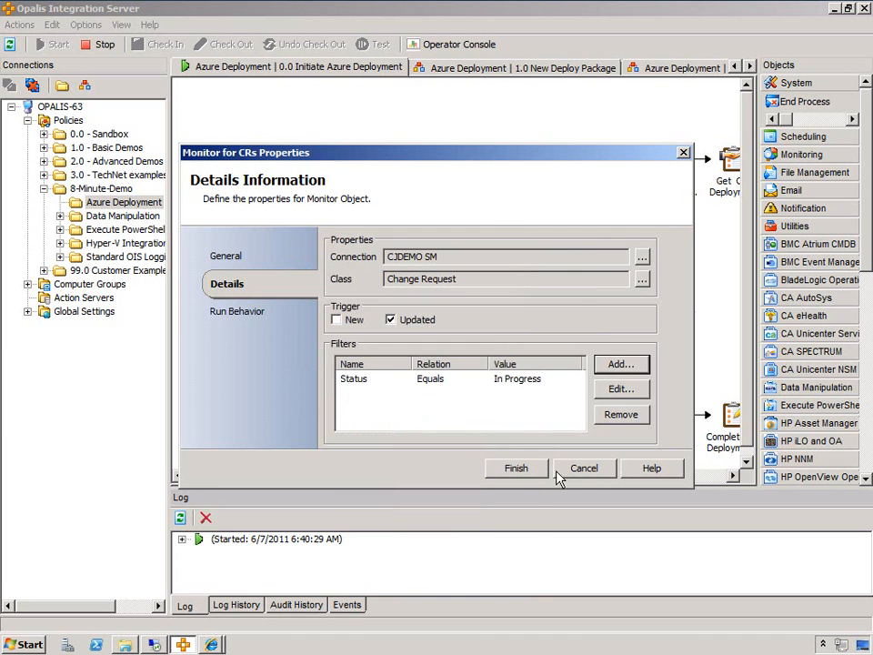
left_click(584, 467)
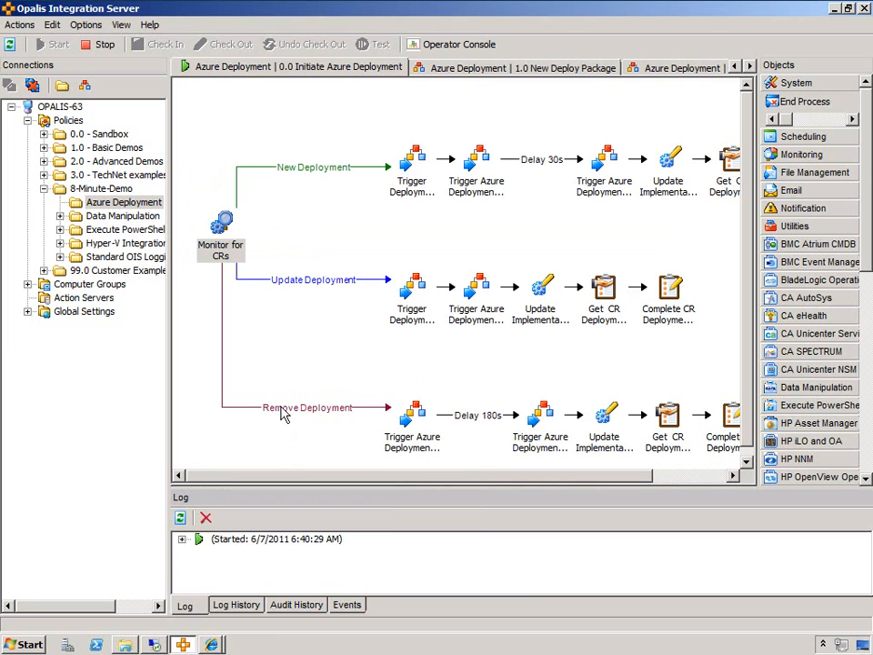
left_click(312, 342)
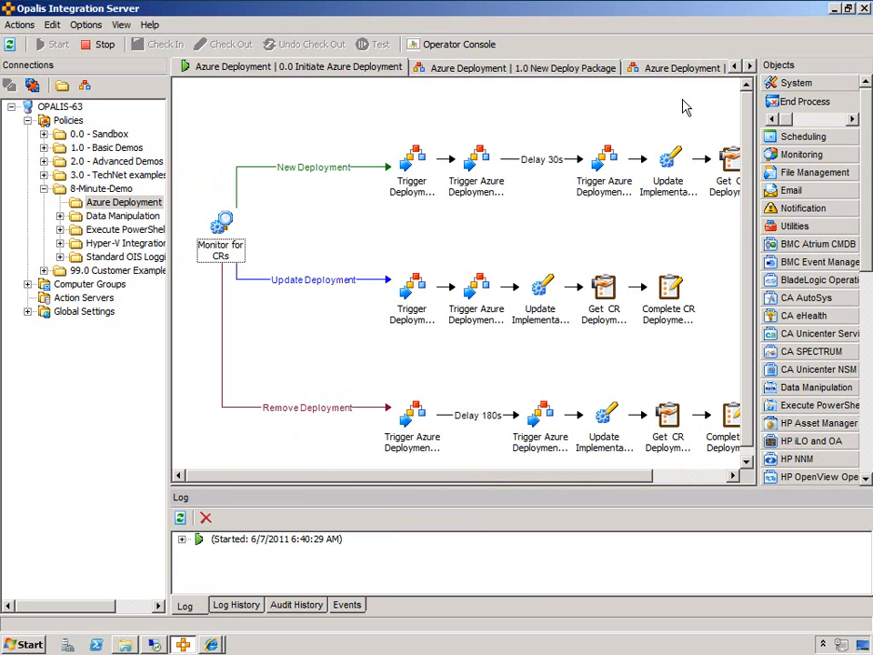
Open the 99.0 Create Change Request policy and examine the parameter defined in the Initiate CR Creation properties
left_click(749, 66)
left_click(750, 66)
left_click(750, 68)
left_click(750, 67)
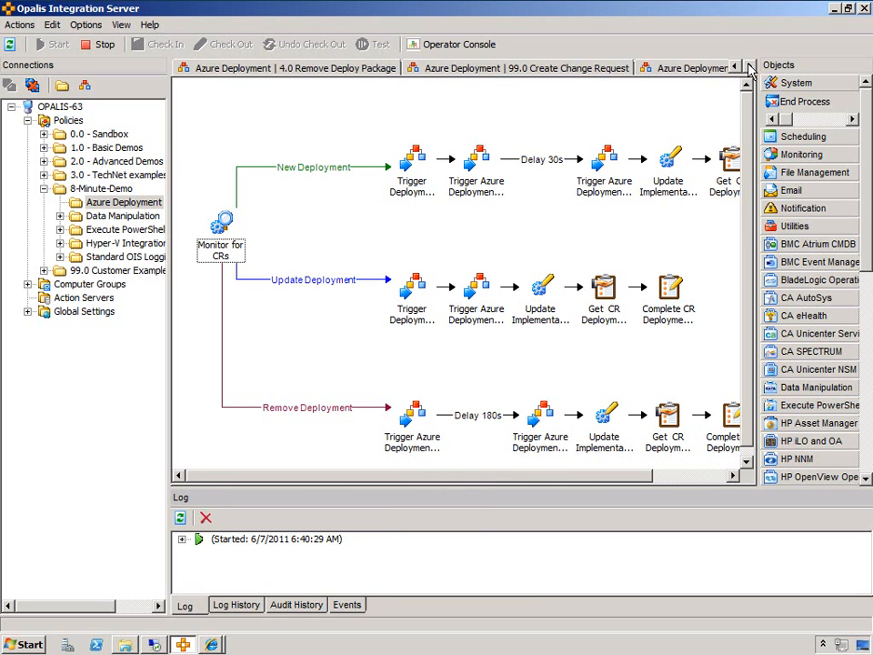
left_click(522, 68)
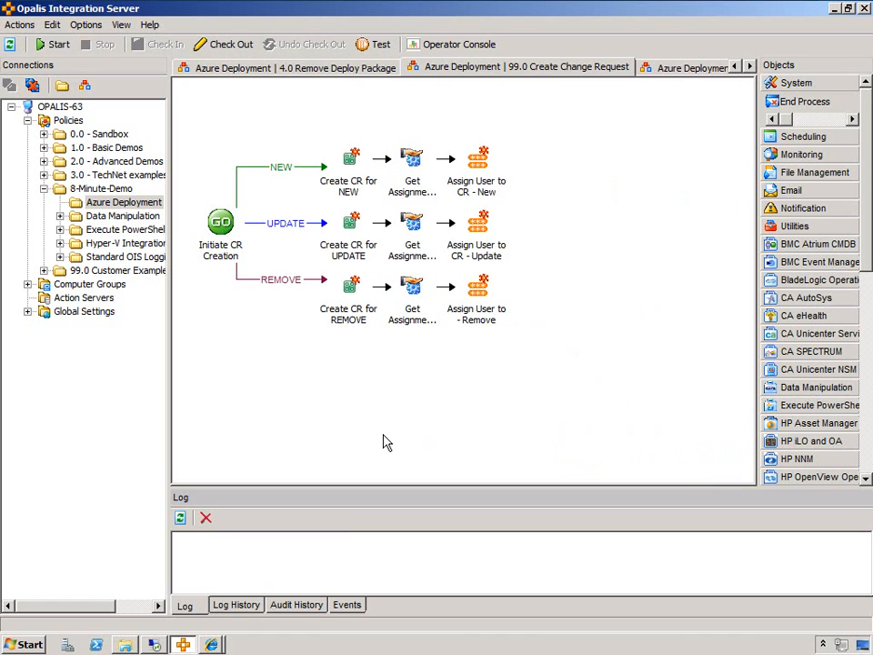
left_click(228, 230)
left_click(241, 371)
left_click(225, 228)
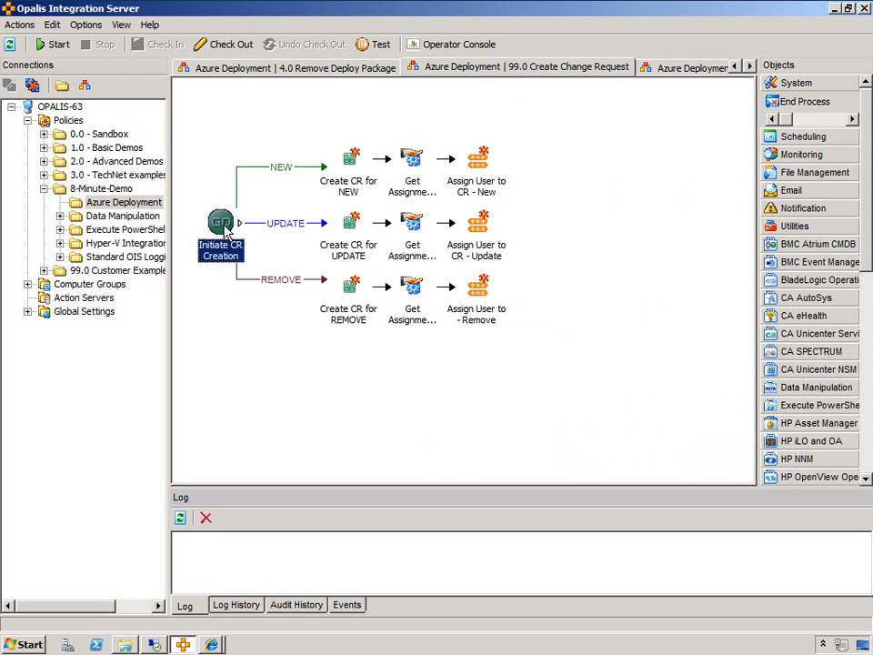
double_click(225, 227)
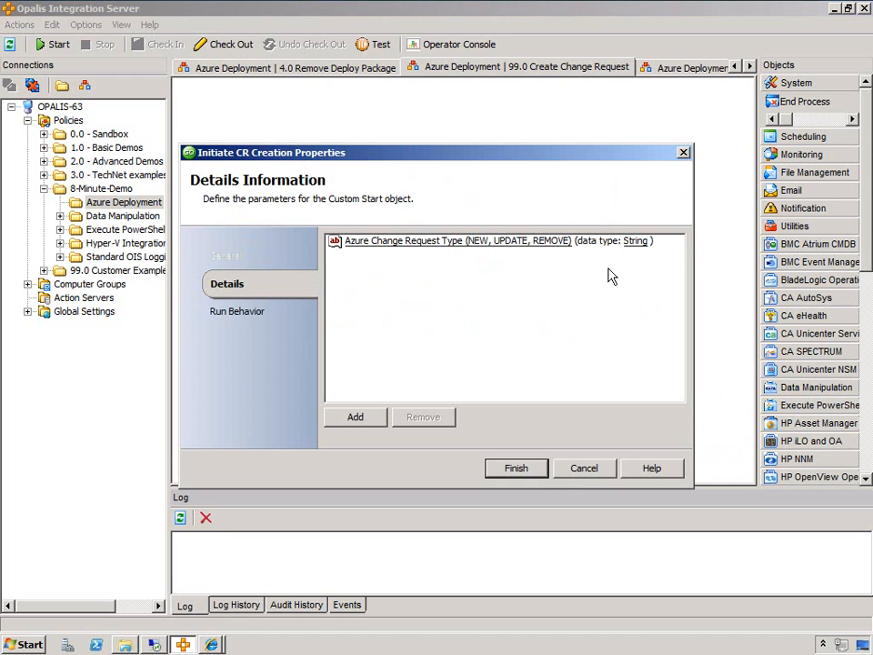
left_click(585, 469)
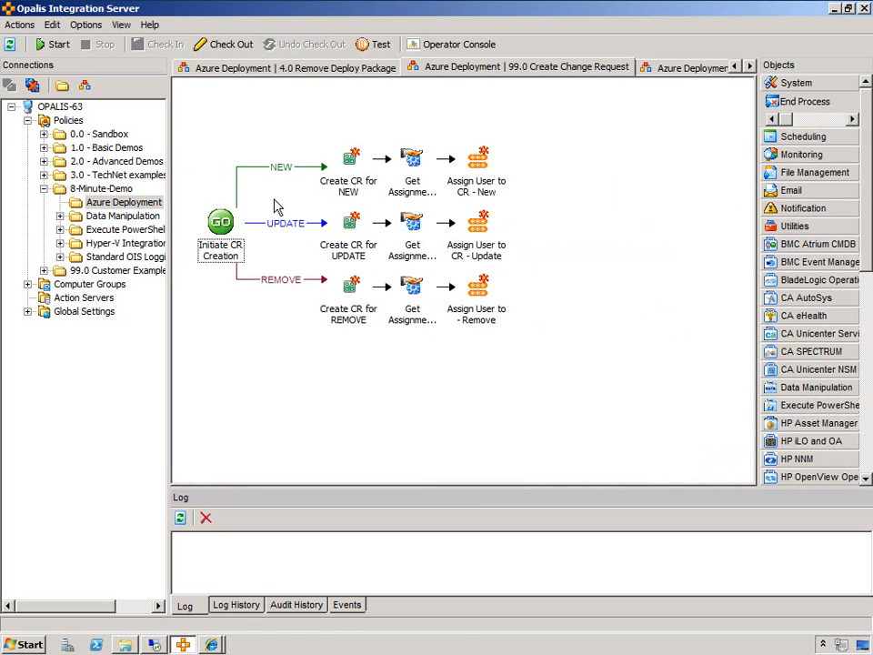
Open the Create CR for NEW properties and view the full Reason text in its expanded editor without changing it
left_click(346, 191)
left_click(345, 257)
left_click(349, 374)
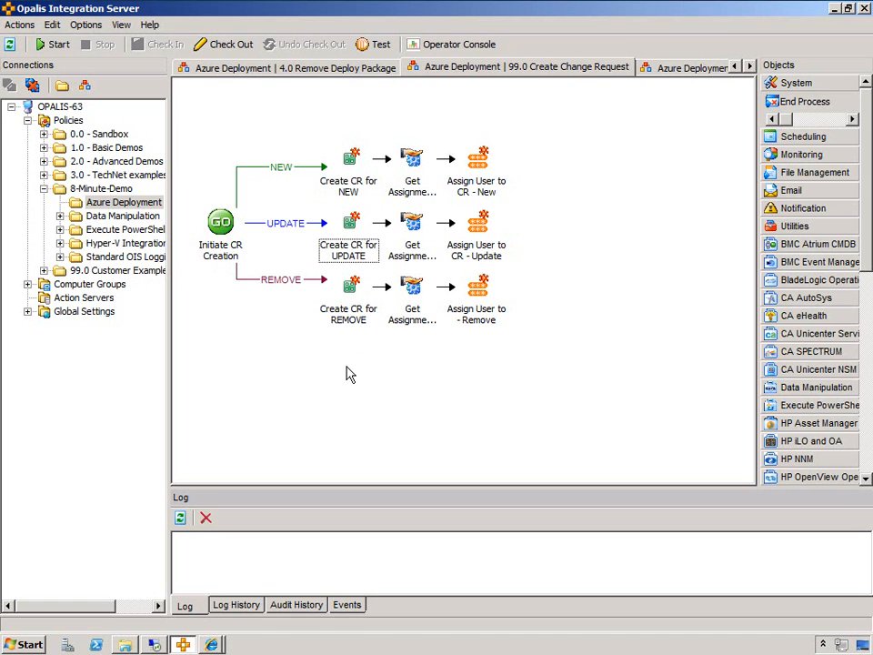
double_click(354, 169)
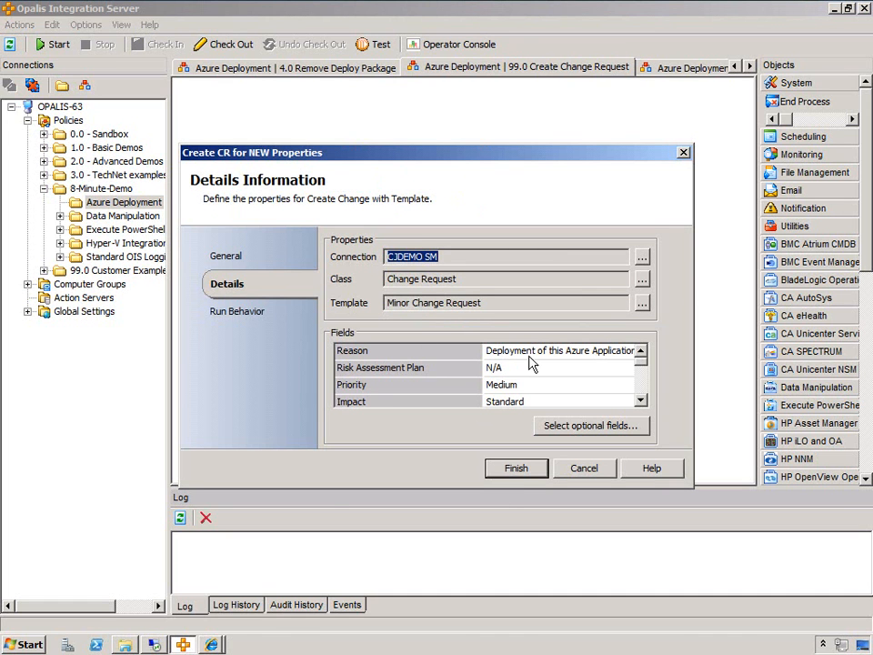
left_click(595, 355)
left_click_drag(636, 364, 637, 332)
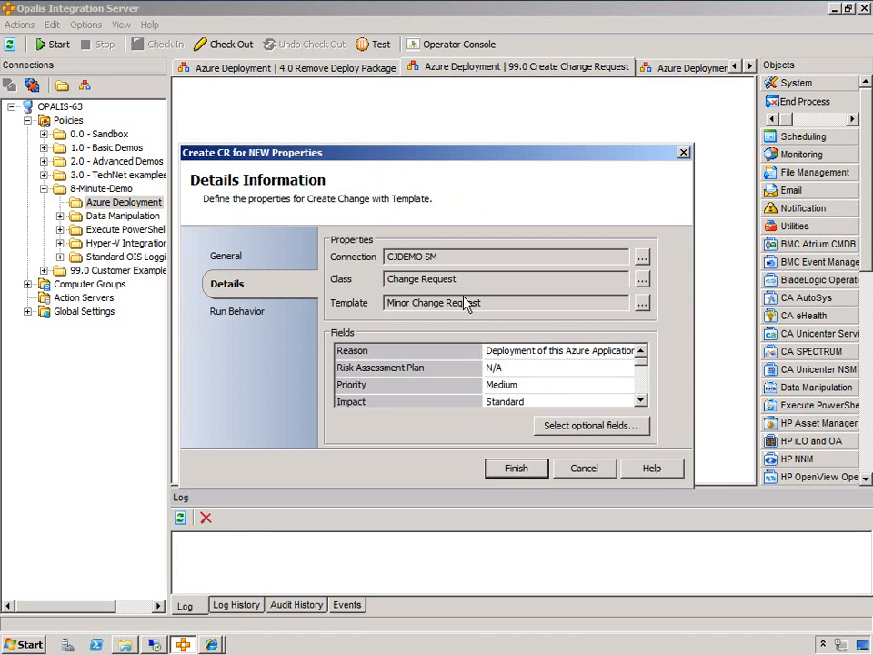
left_click(506, 355)
right_click(509, 355)
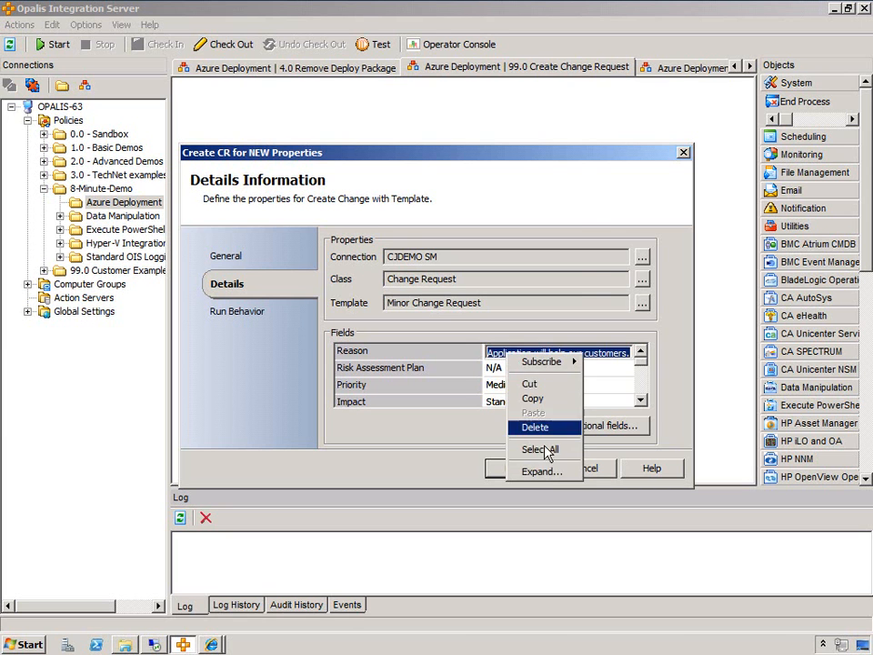
left_click(544, 471)
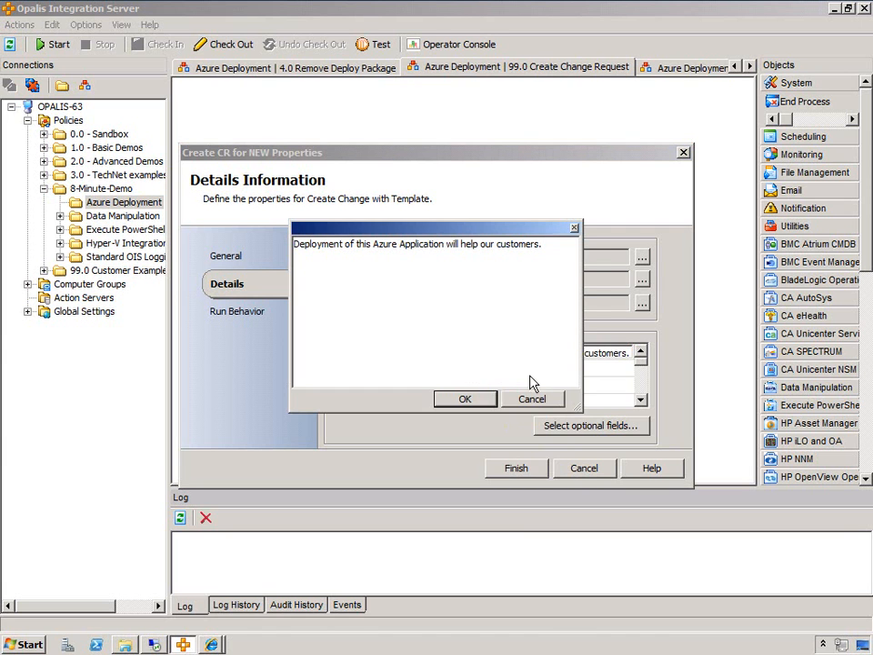
left_click(535, 399)
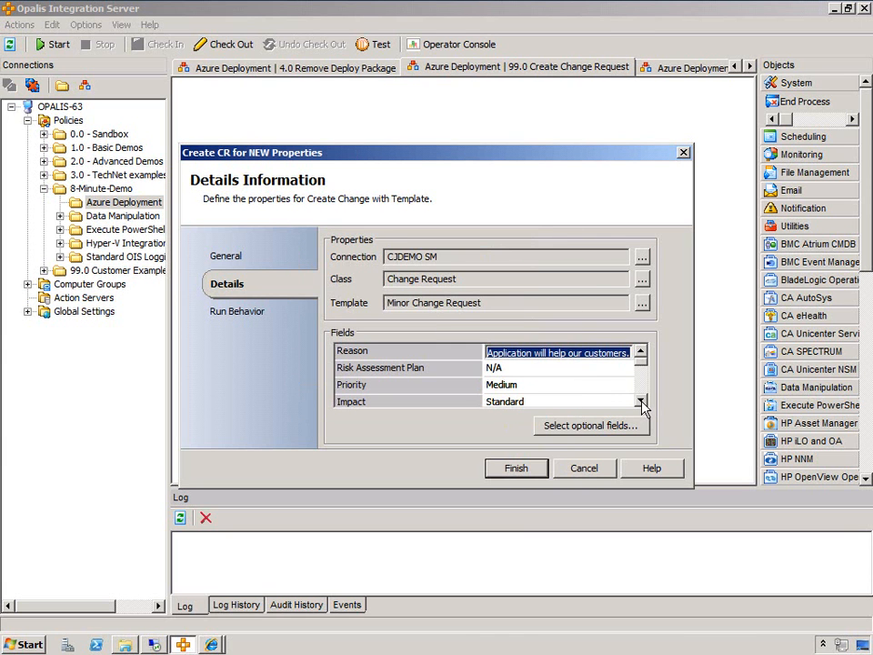
View the full Title text of the Create CR for NEW object in its expanded editor without changing it
left_click(642, 401)
left_click(641, 401)
left_click(641, 401)
left_click(641, 401)
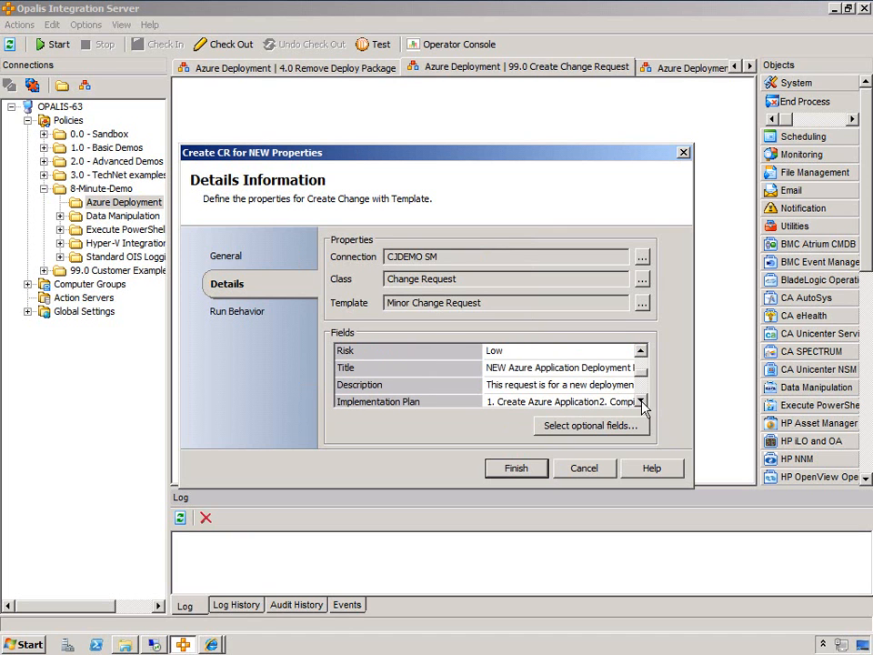
left_click(514, 373)
right_click(515, 373)
left_click(545, 487)
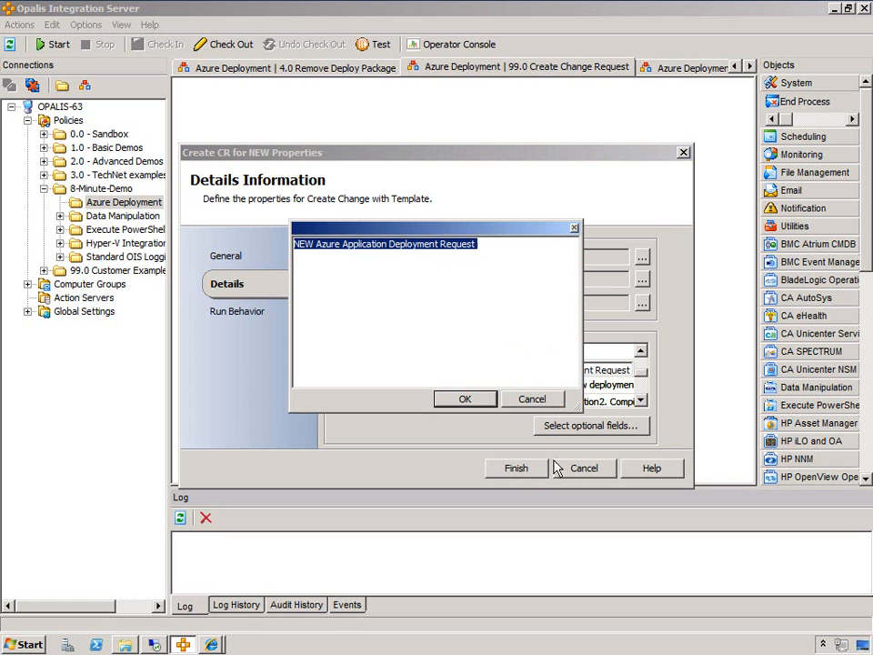
double_click(310, 246)
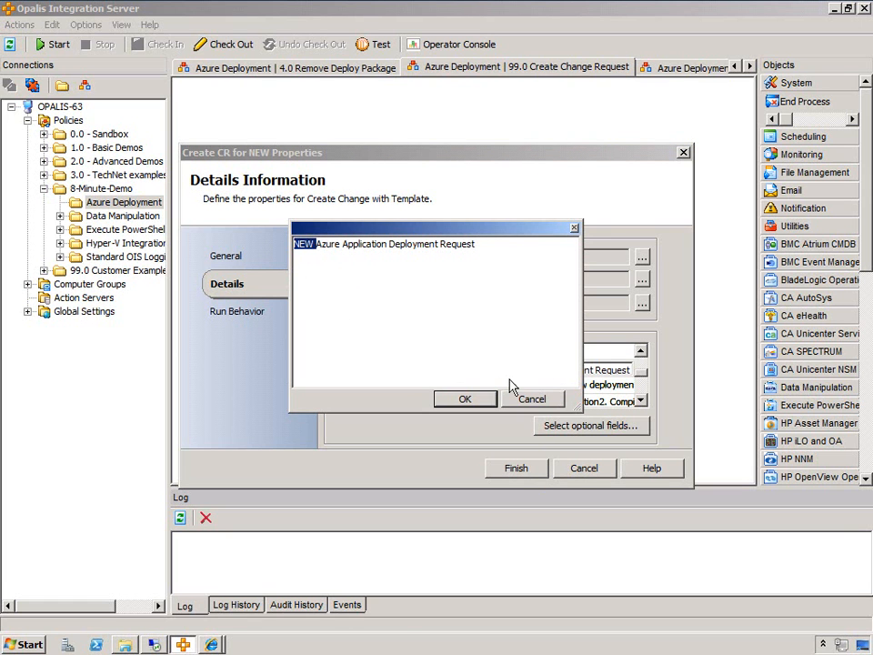
left_click(535, 398)
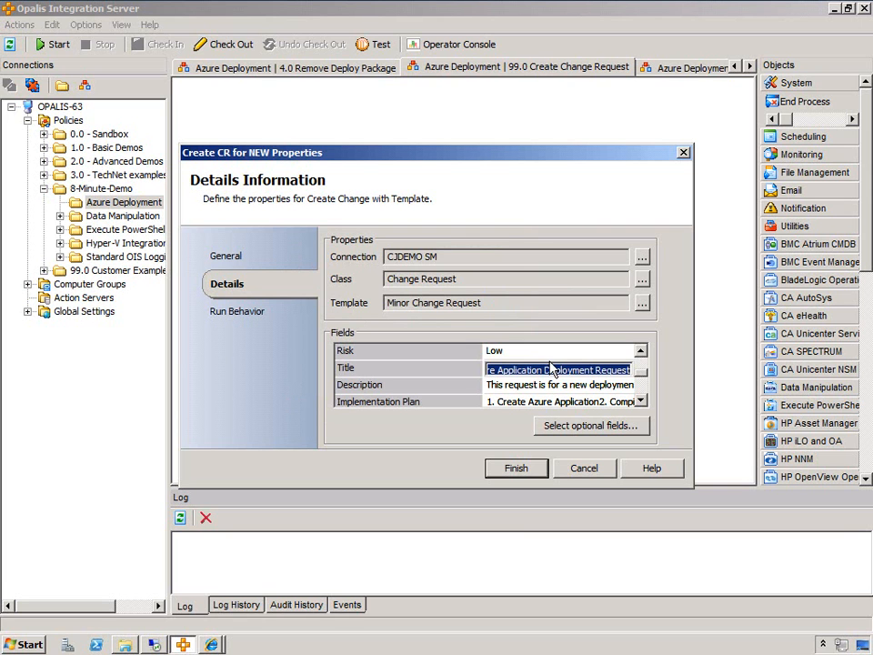
View the complete Implementation Plan of the Create CR for NEW object in its expanded editor without changing it
left_click(641, 401)
left_click(520, 386)
right_click(522, 387)
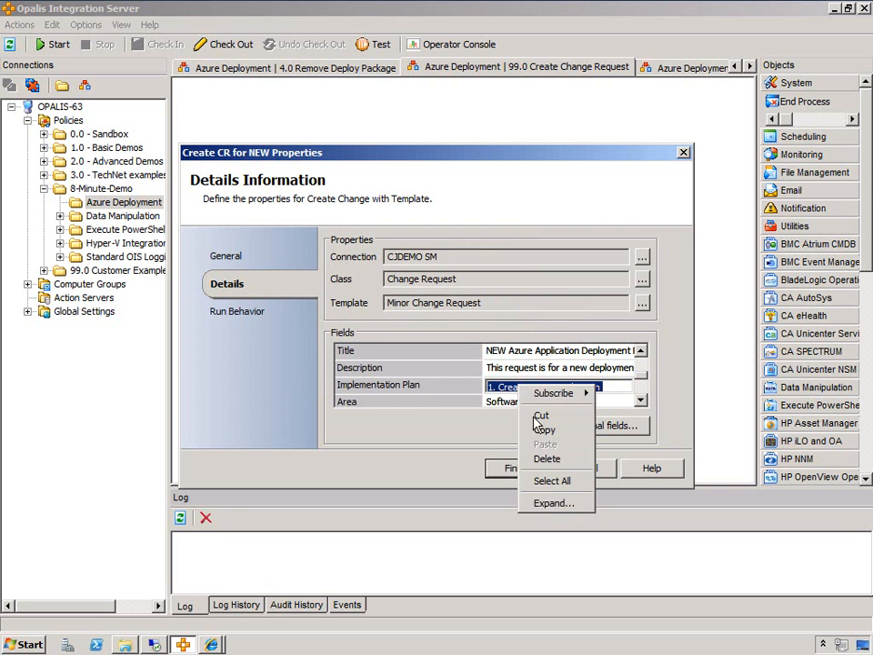
left_click(545, 506)
left_click(495, 332)
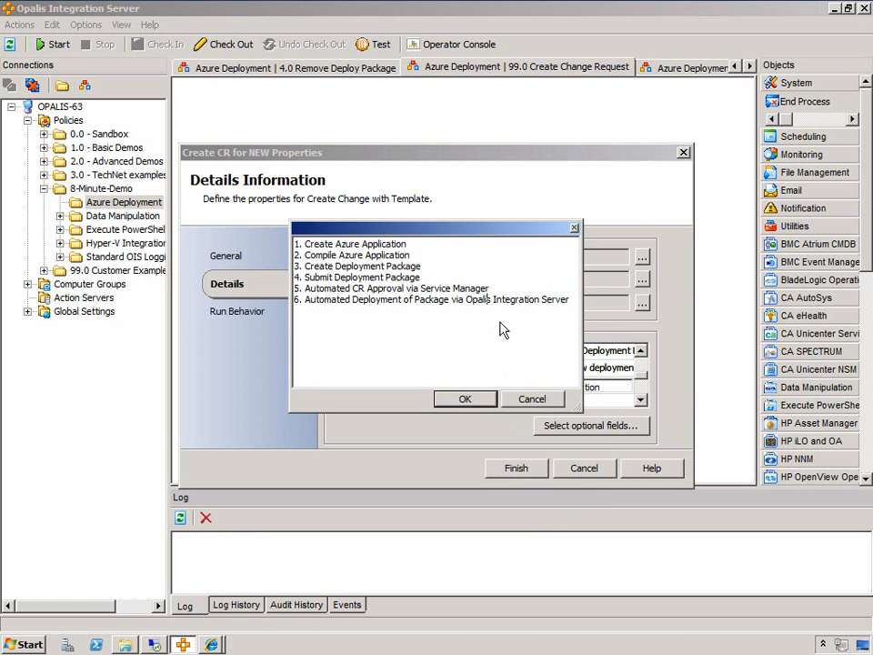
left_click(532, 399)
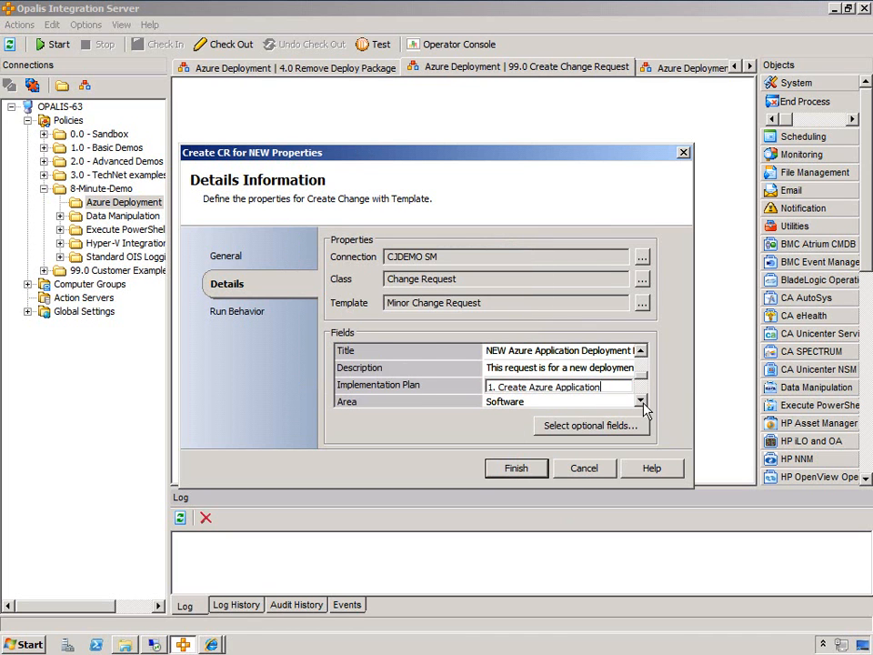
Examine the remaining Create CR for NEW fields, including Status, ID, Back out Plan and Test Plan, and close the properties without saving
left_click(641, 403)
left_click(641, 403)
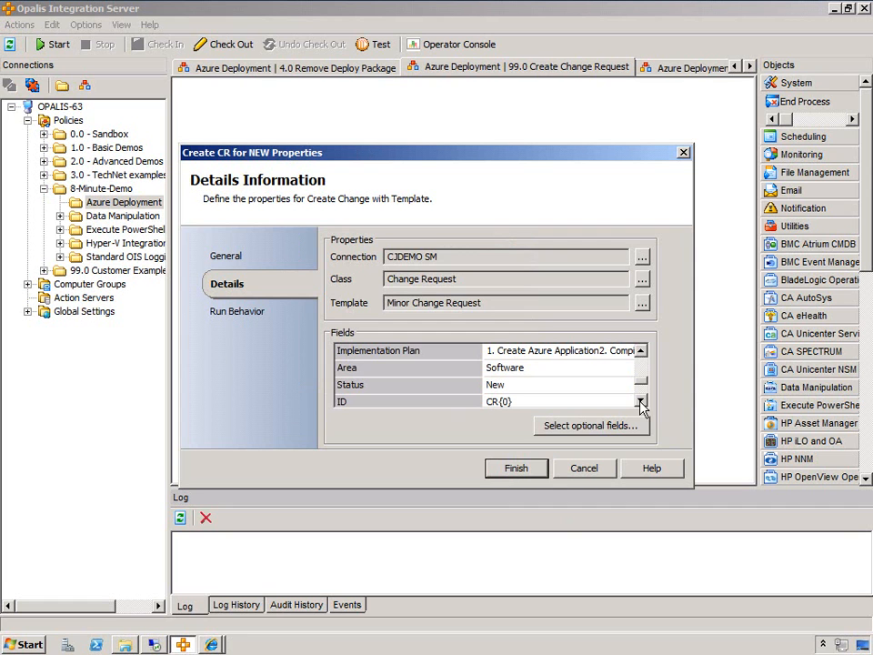
left_click(642, 401)
left_click(641, 401)
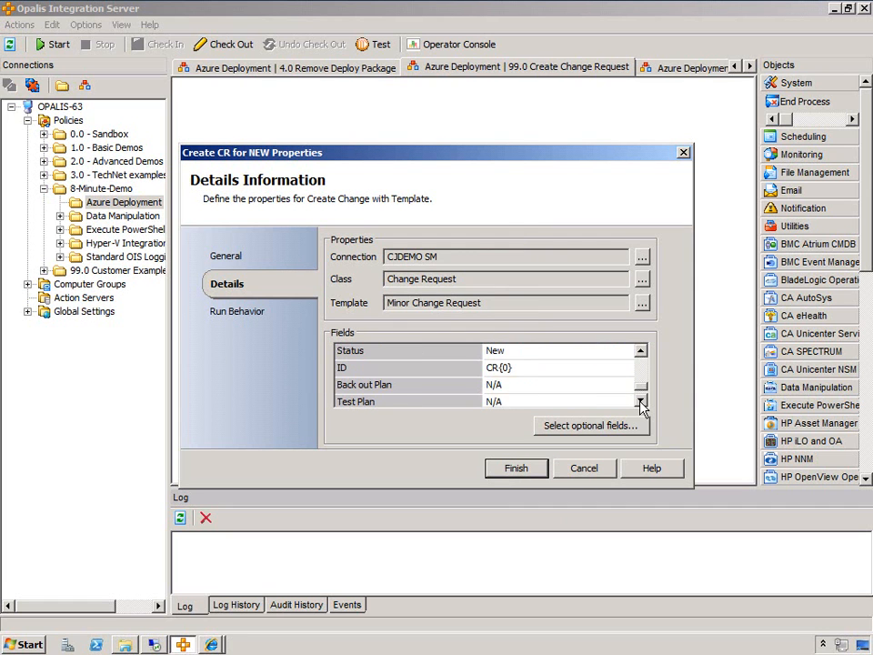
left_click(537, 367)
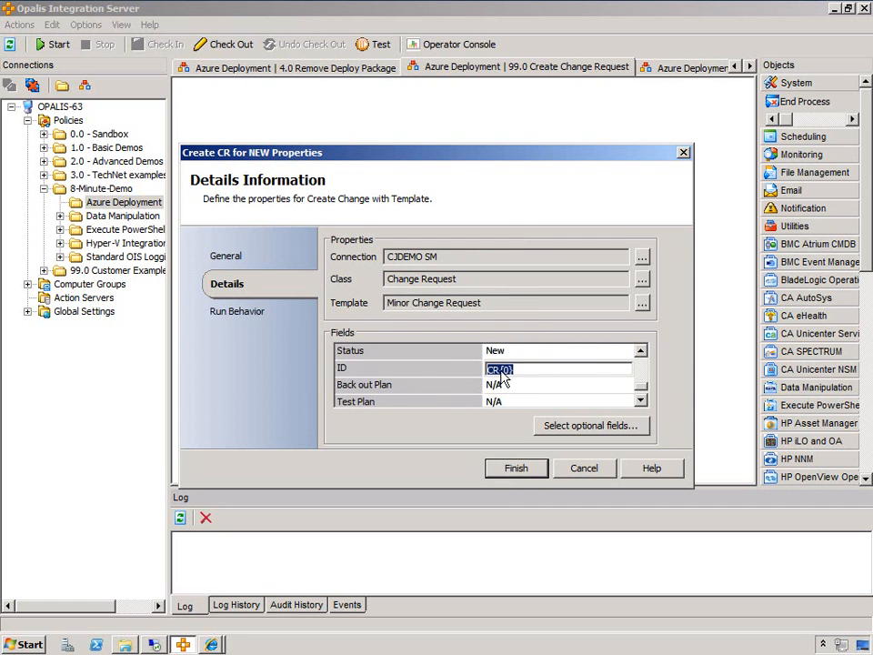
left_click(510, 371)
left_click(502, 370)
left_click(640, 400)
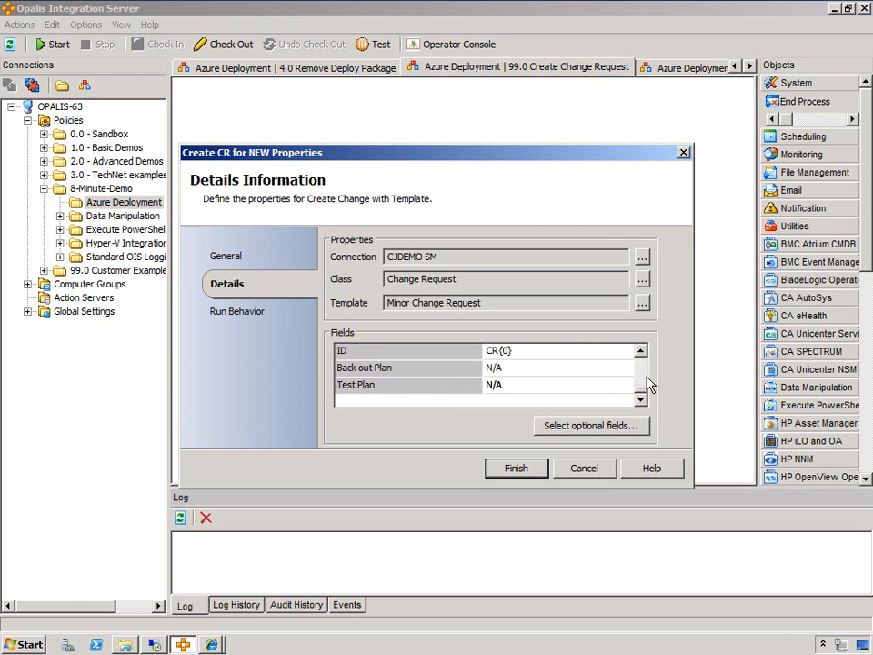
scroll(647, 370, "up", 2)
left_click(585, 470)
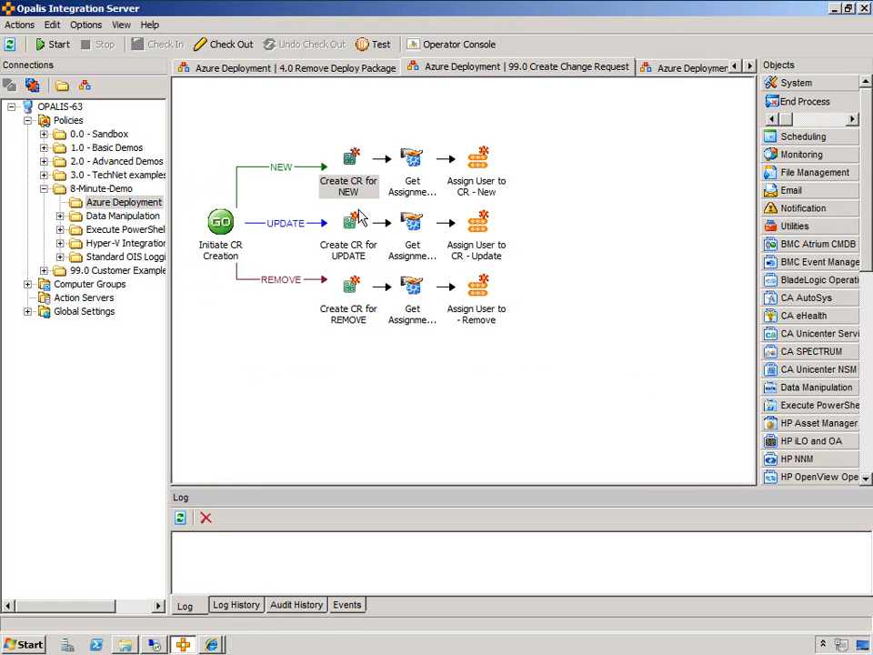
Examine the full Title text in the Create CR for UPDATE properties and close them without changes
left_click(351, 221)
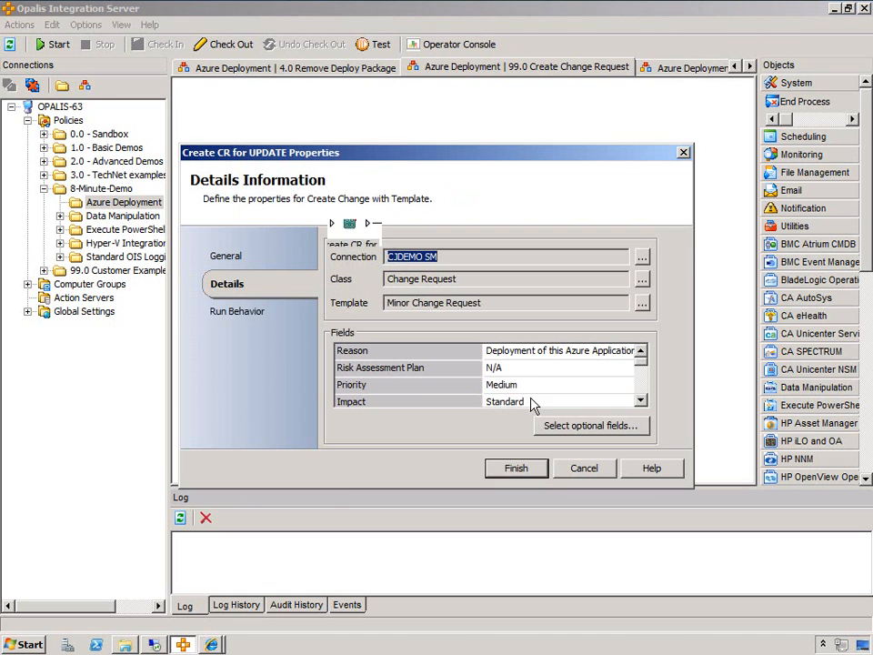
scroll(641, 401, "down", 2)
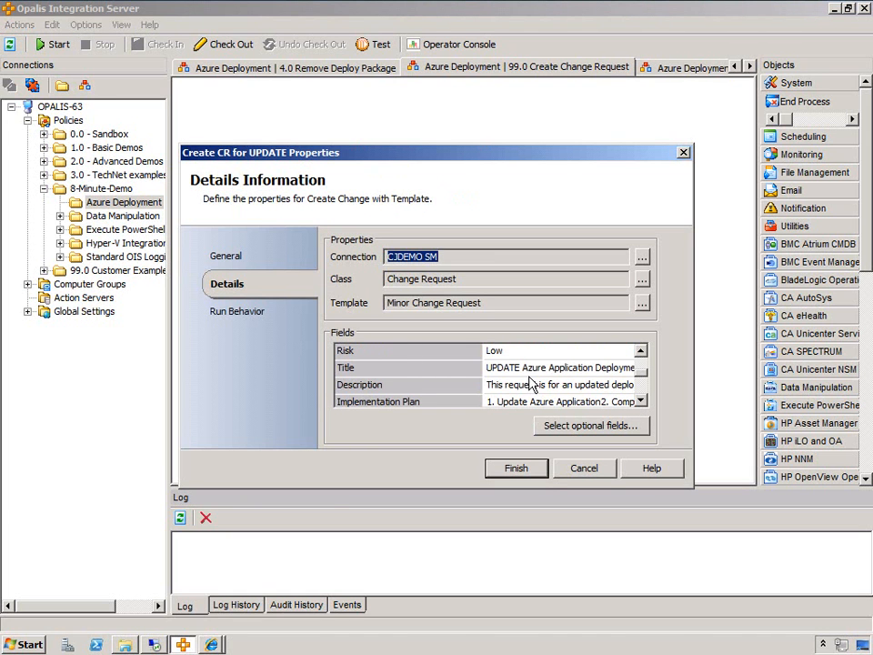
left_click(514, 371)
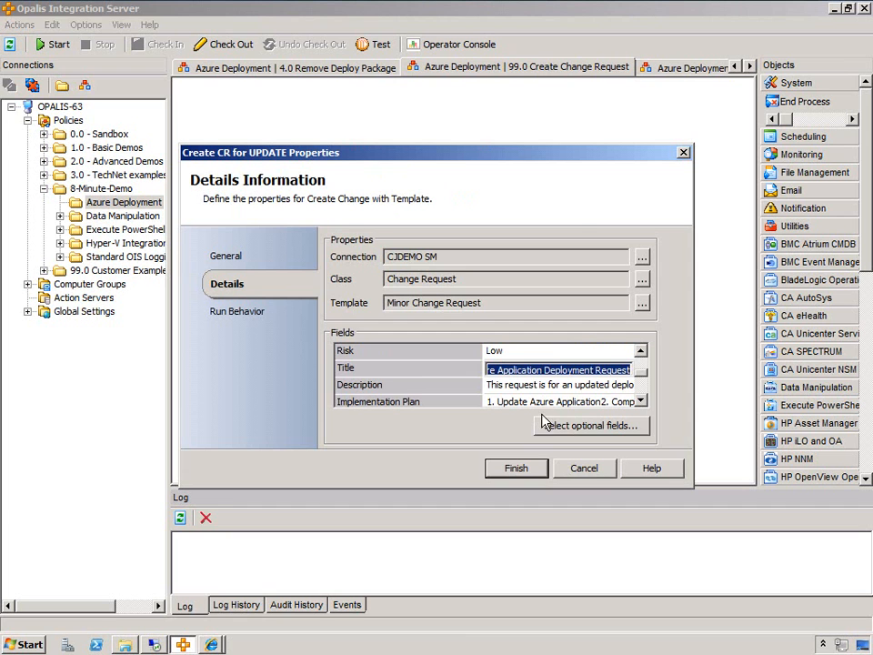
right_click(528, 368)
left_click(574, 484)
left_click(333, 253)
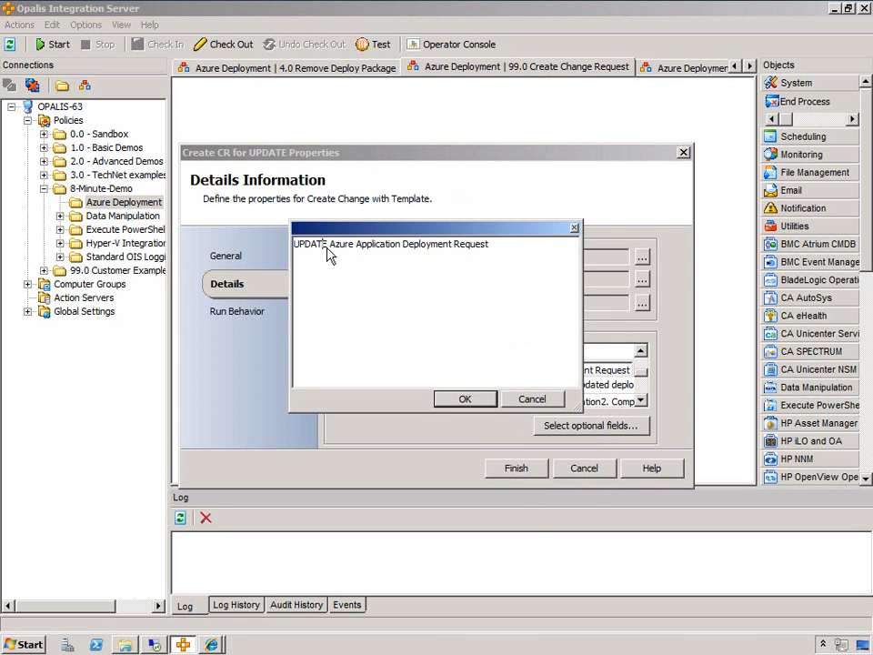
left_click(533, 400)
left_click(584, 468)
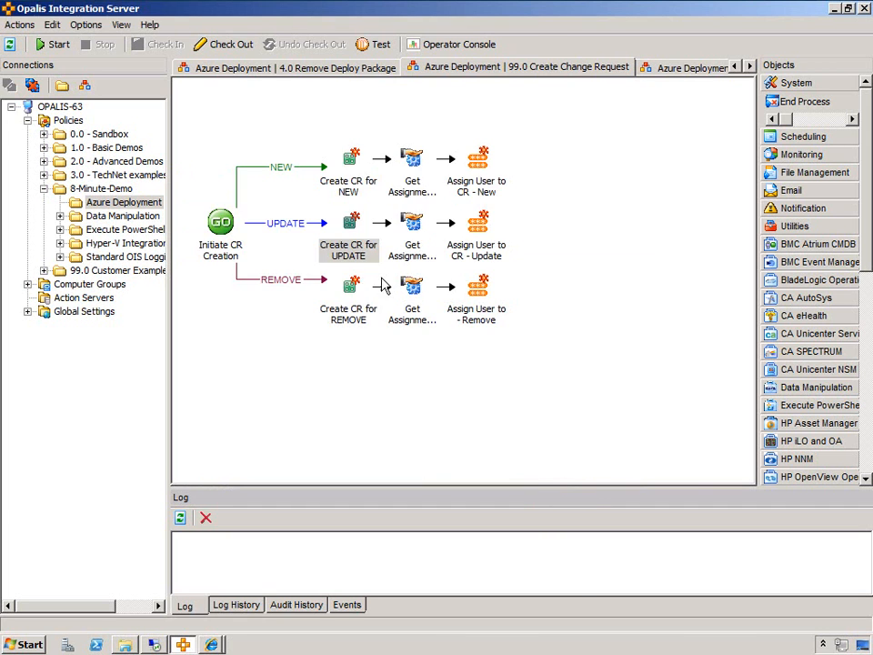
Examine the Title, Description and Implementation Plan fields in the Create CR for REMOVE properties and close them without changes
double_click(349, 299)
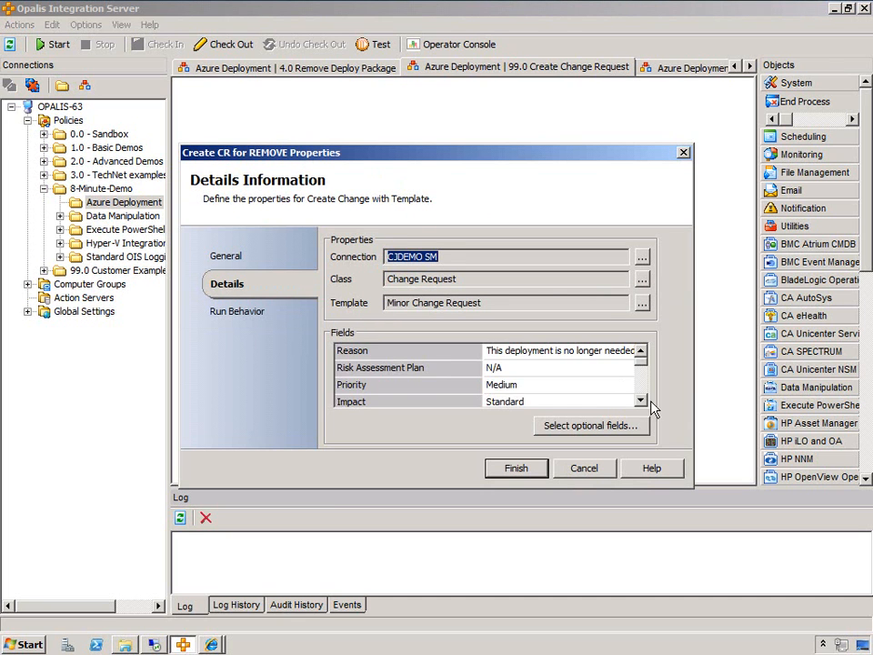
left_click(643, 401)
left_click(642, 401)
left_click(642, 401)
left_click(642, 401)
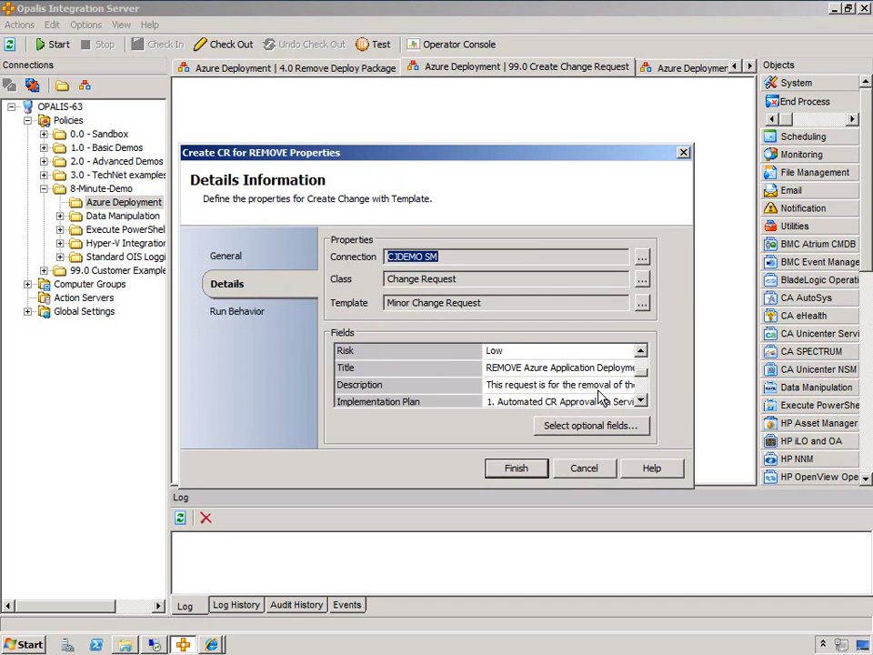
left_click(583, 467)
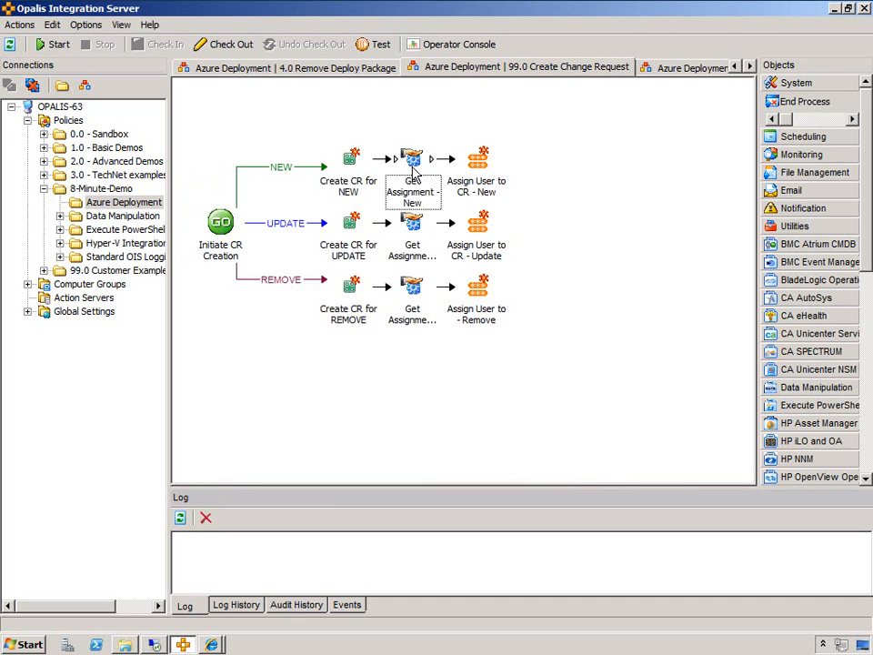
Examine the Get Assignment - New filter and the Assign User to CR - New relationship properties without changing either
left_click(412, 191)
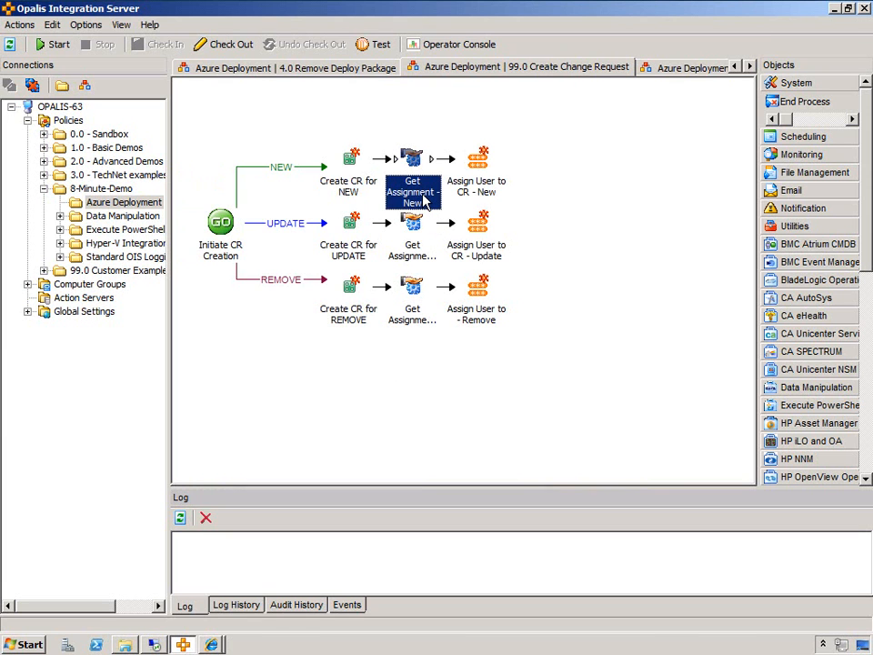
double_click(424, 207)
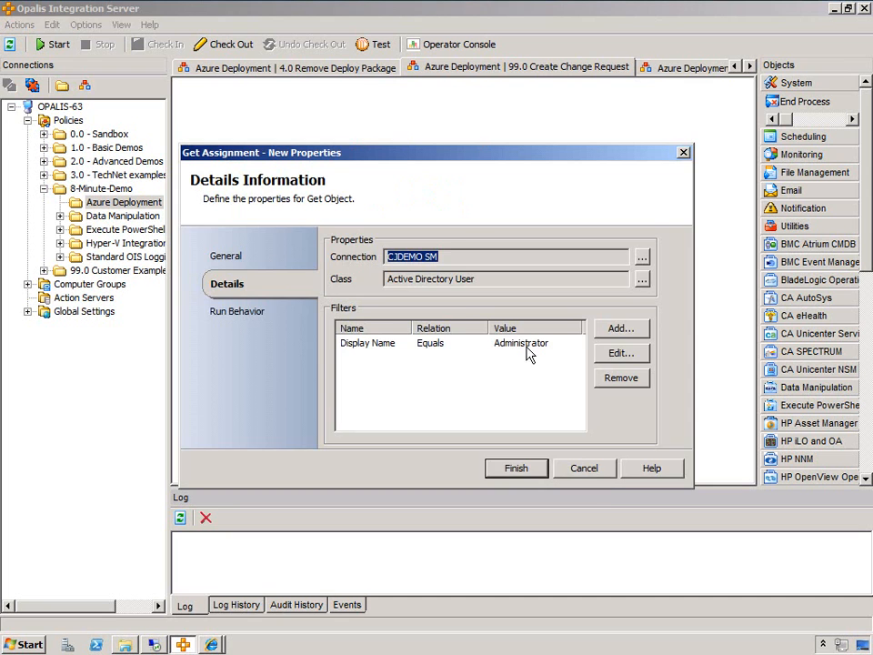
left_click(603, 472)
double_click(482, 168)
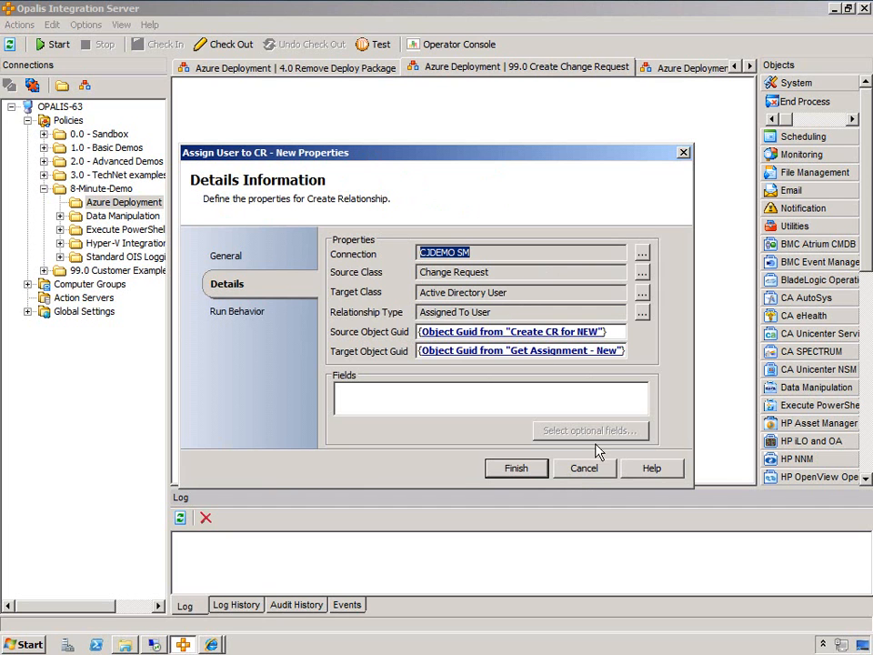
left_click(587, 471)
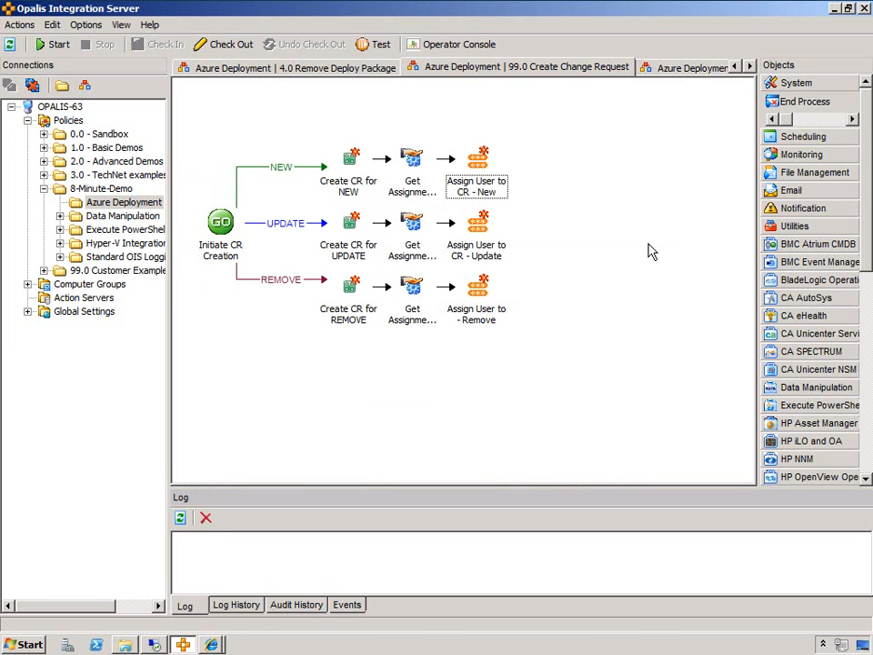
Examine the Monitor for CRs class, trigger and filter properties in the 0.0 Initiate Azure Deployment policy, closing them without changes
left_click(737, 69)
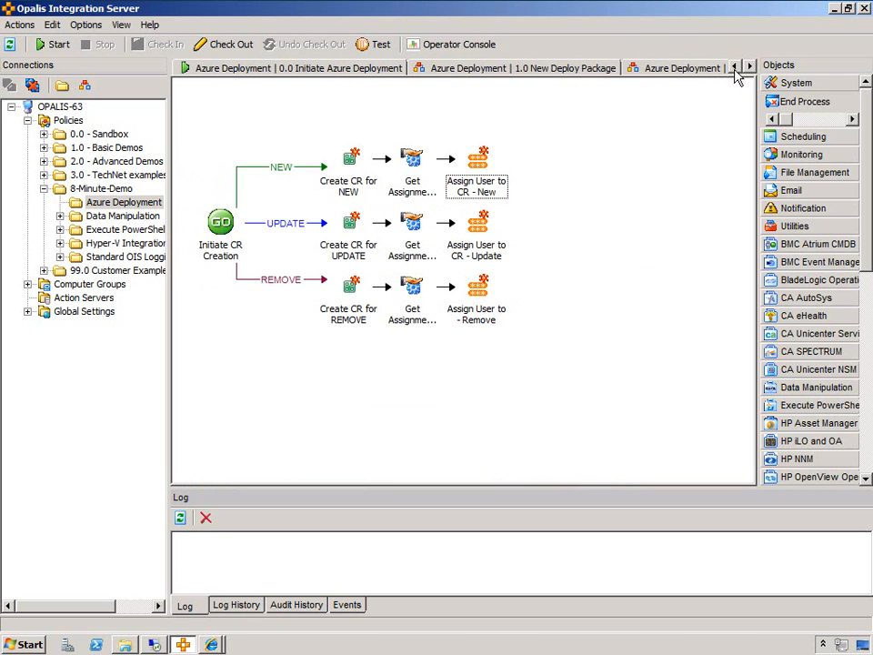
left_click(314, 69)
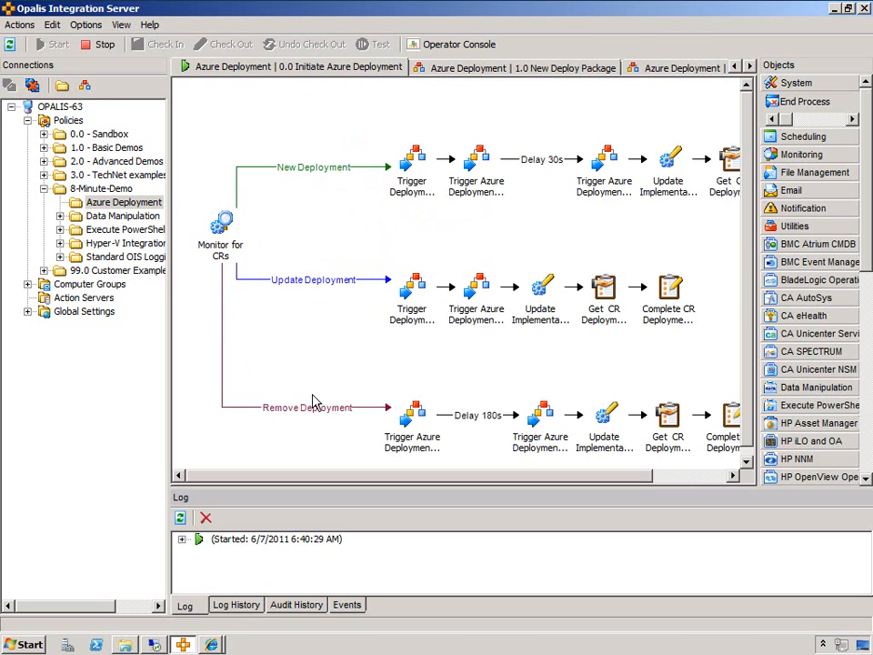
left_click(222, 232)
left_click(223, 195)
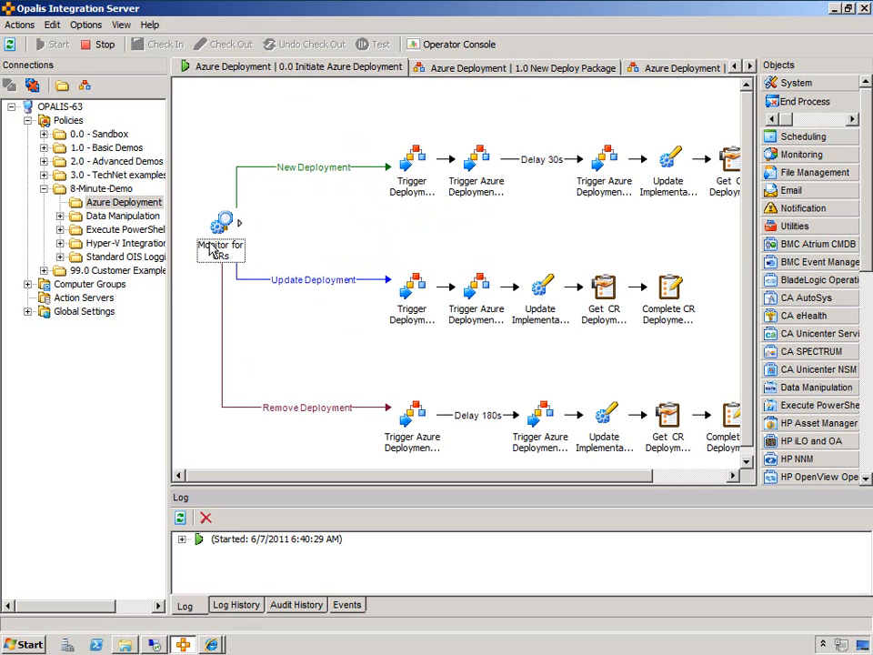
double_click(222, 239)
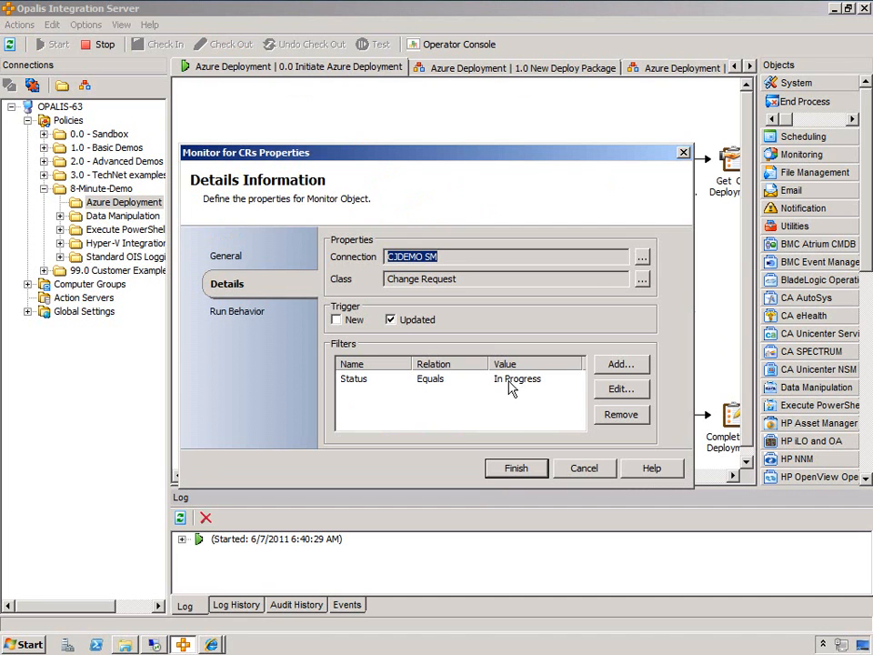
left_click(584, 467)
Examine the include filters of the New, Update and Remove Deployment links and close each without changes
double_click(278, 168)
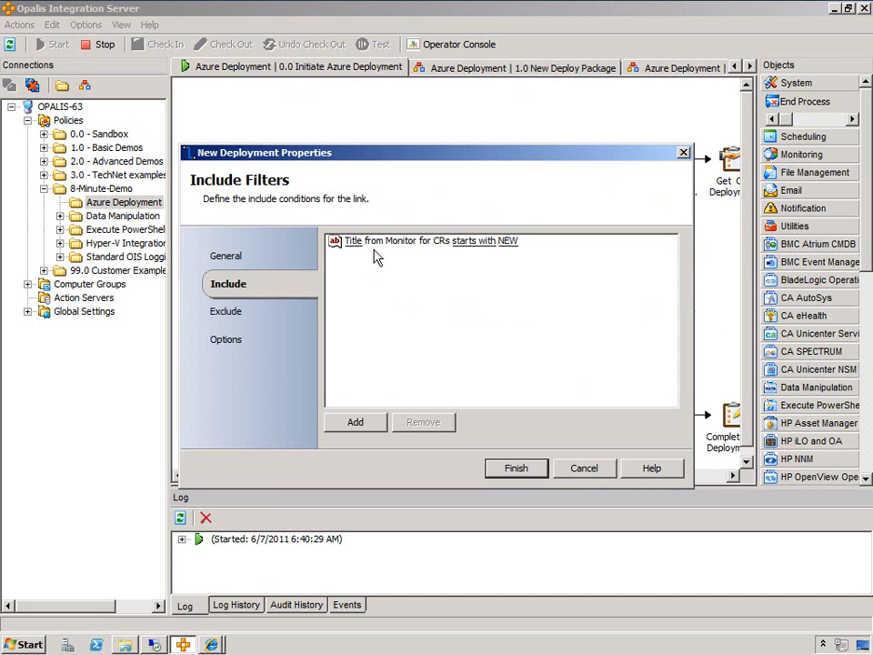
left_click(572, 468)
double_click(305, 283)
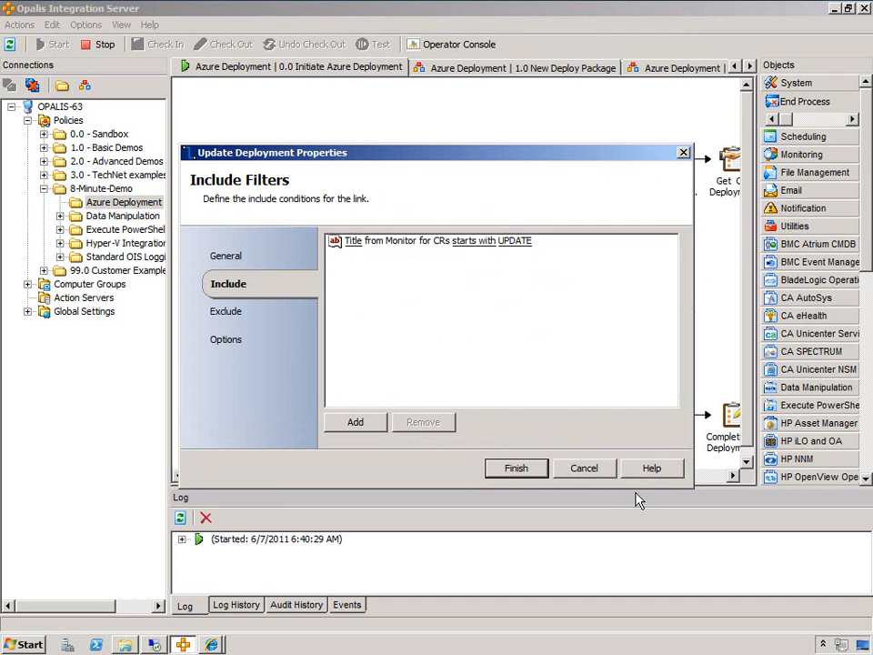
left_click(591, 469)
double_click(330, 409)
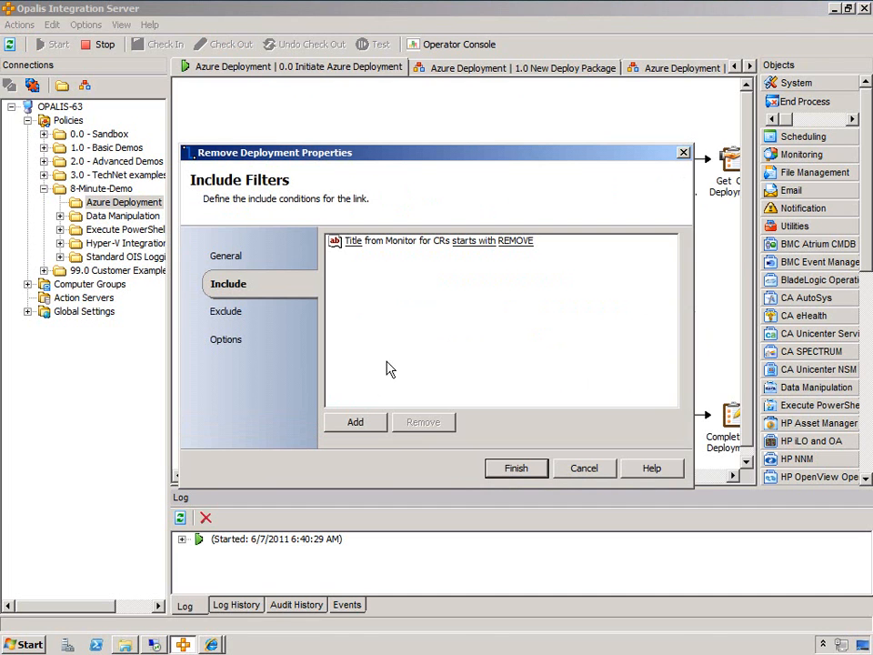
left_click(584, 467)
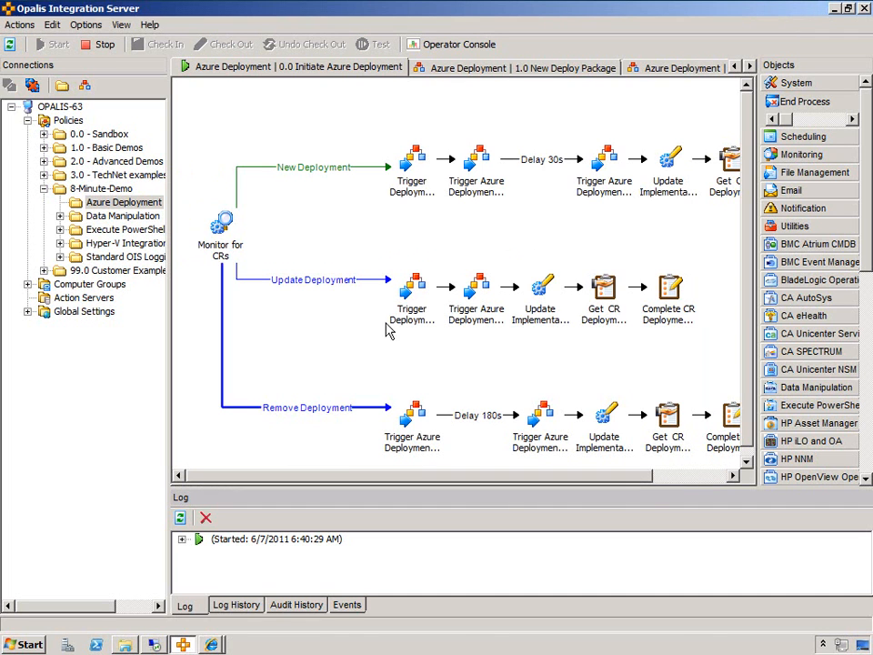
Look over the rest of the deployment branches, identify the first New Deployment trigger object, and open the 99.1 Copy Files policy
left_click_drag(356, 476, 456, 477)
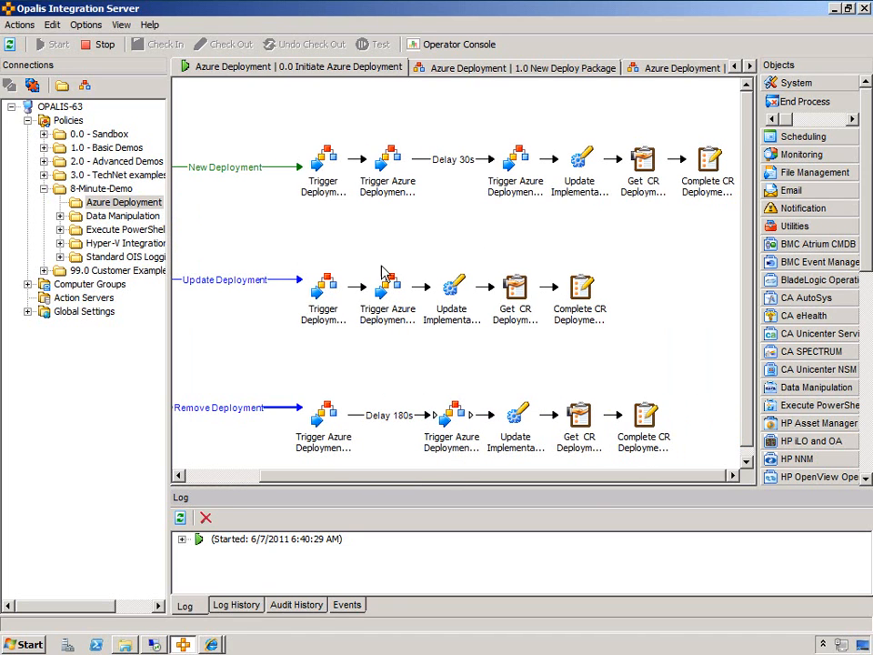
left_click(256, 193)
left_click(339, 215)
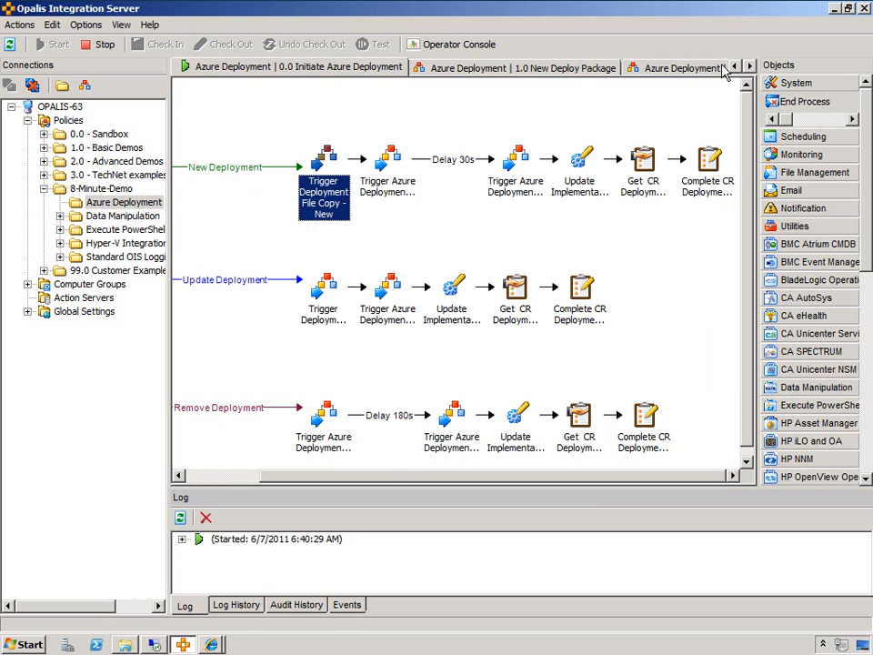
left_click(750, 68)
left_click(750, 68)
left_click(749, 67)
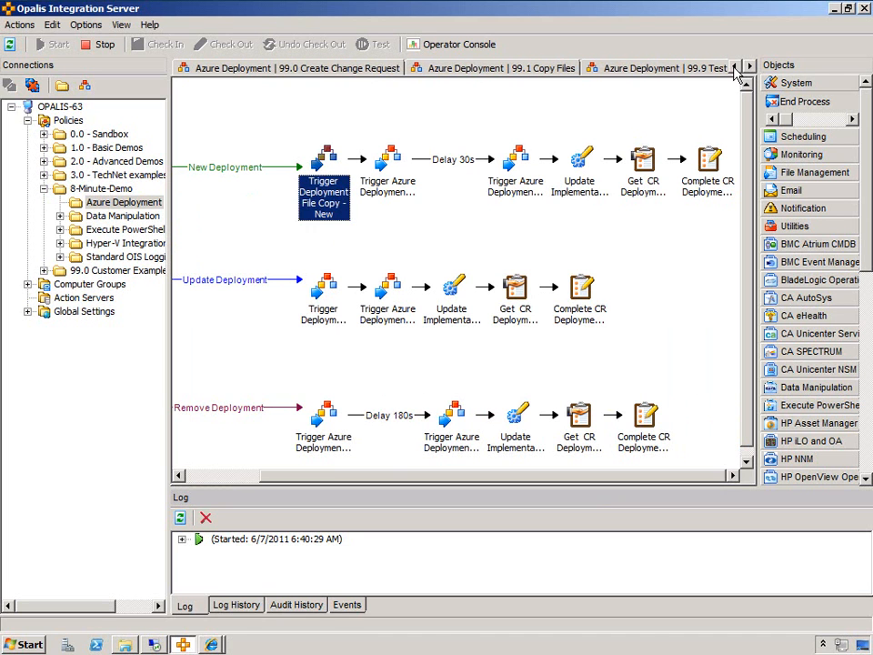
left_click(473, 70)
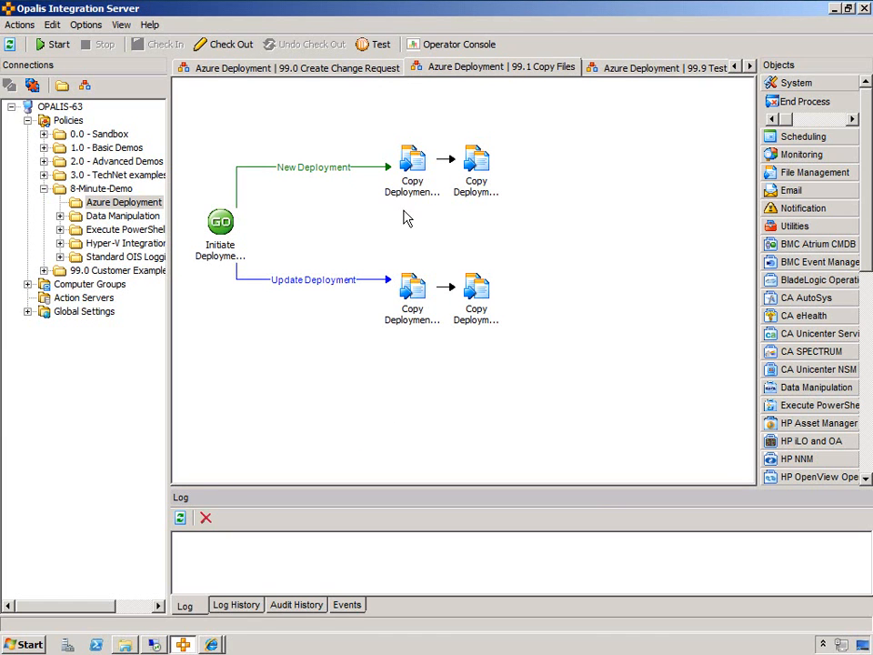
View the full names of the two file copy objects in the New Deployment branch of 99.1 Copy Files
left_click(412, 186)
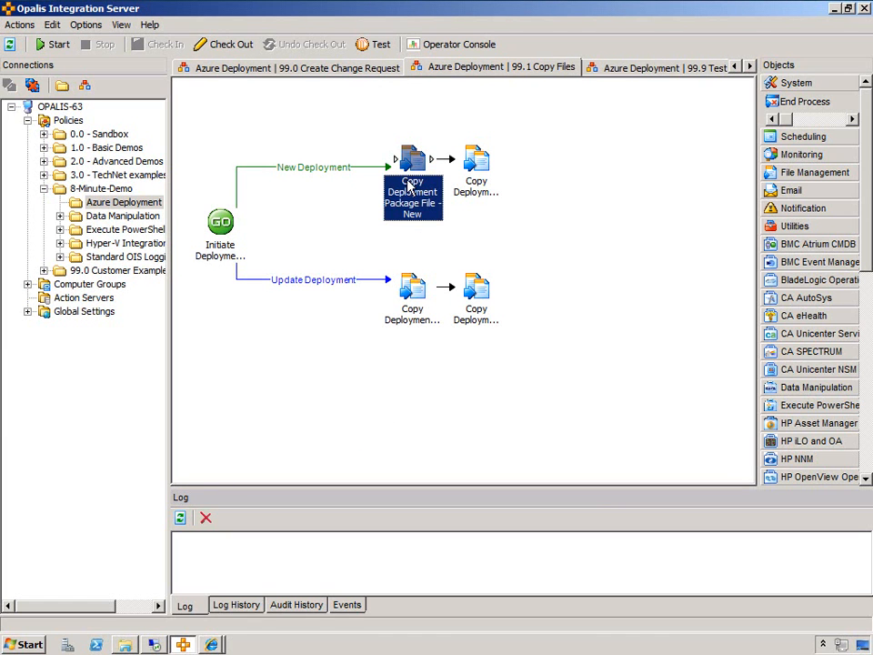
left_click(476, 163)
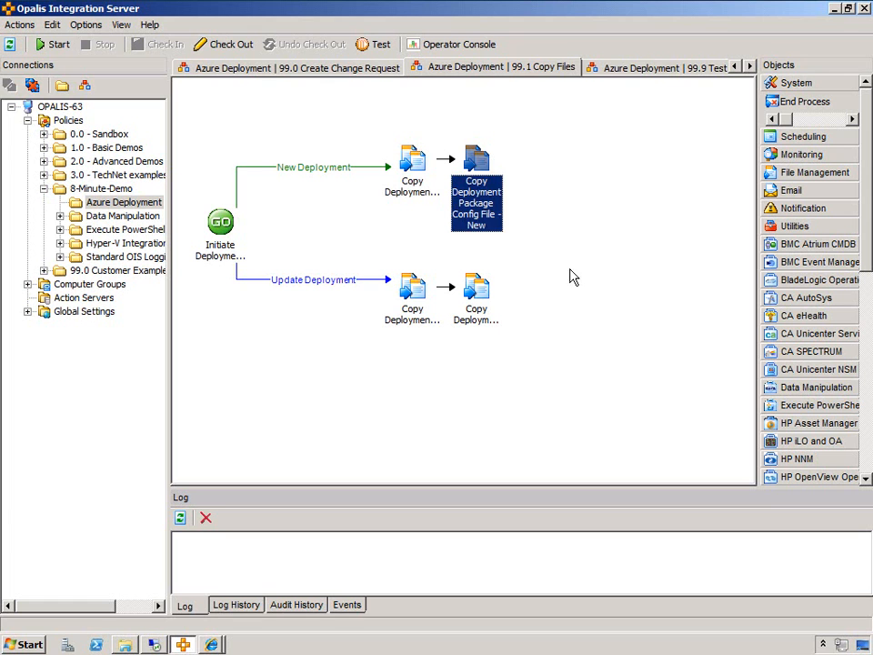
left_click(585, 245)
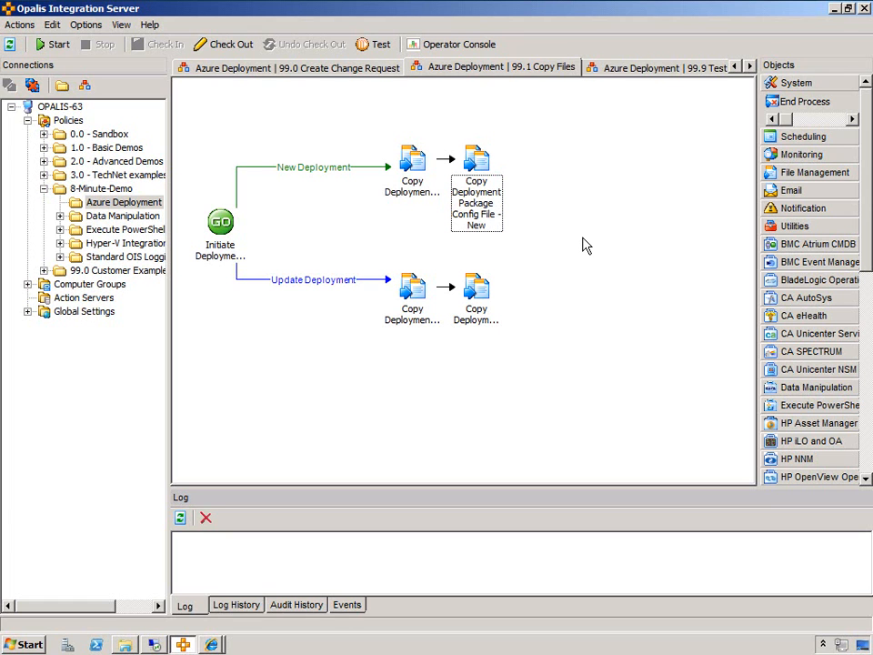
left_click(419, 166)
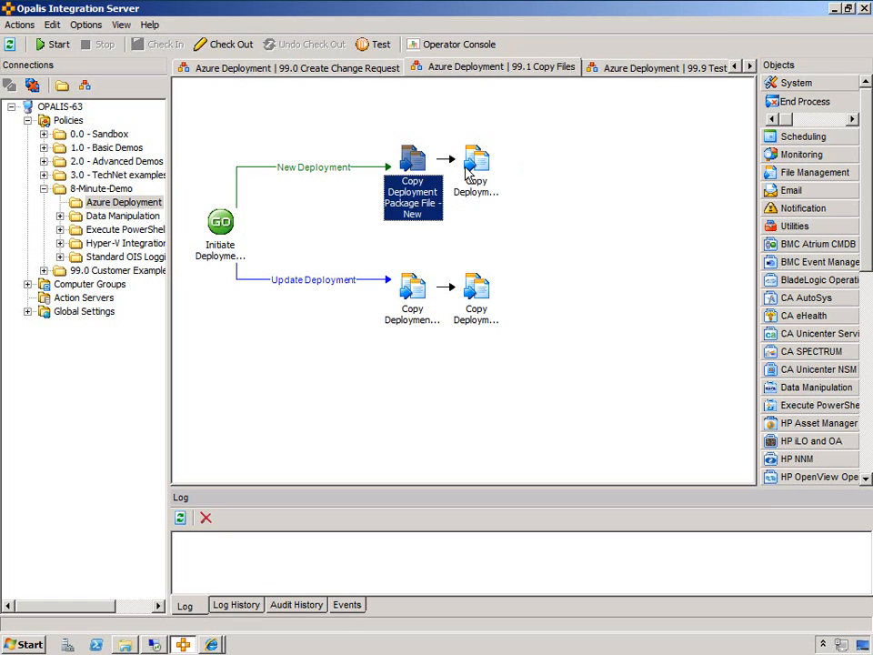
left_click(478, 207)
left_click(585, 259)
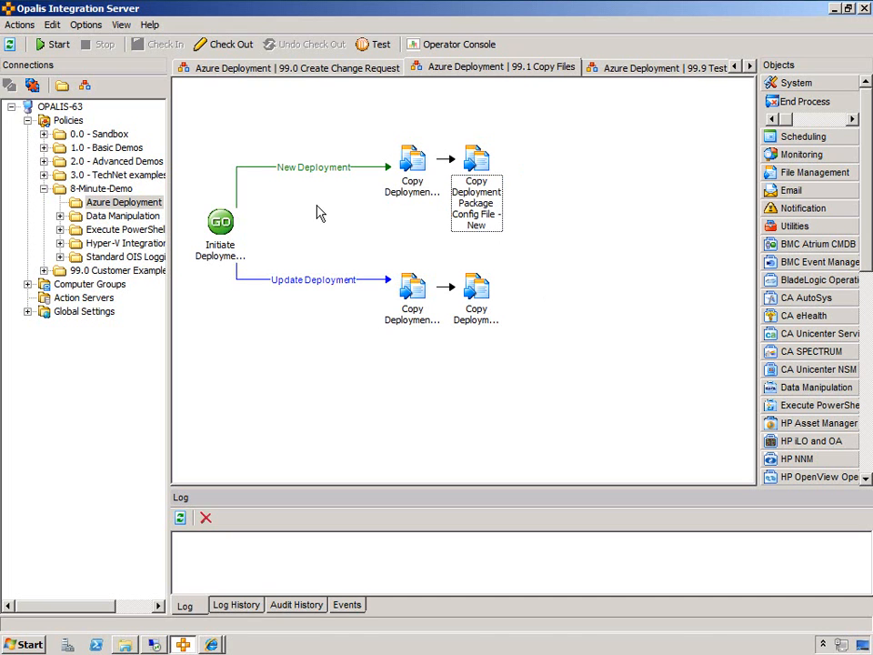
Examine the full source File path in the Copy Deployment Package File - New properties and close them without changes
double_click(408, 156)
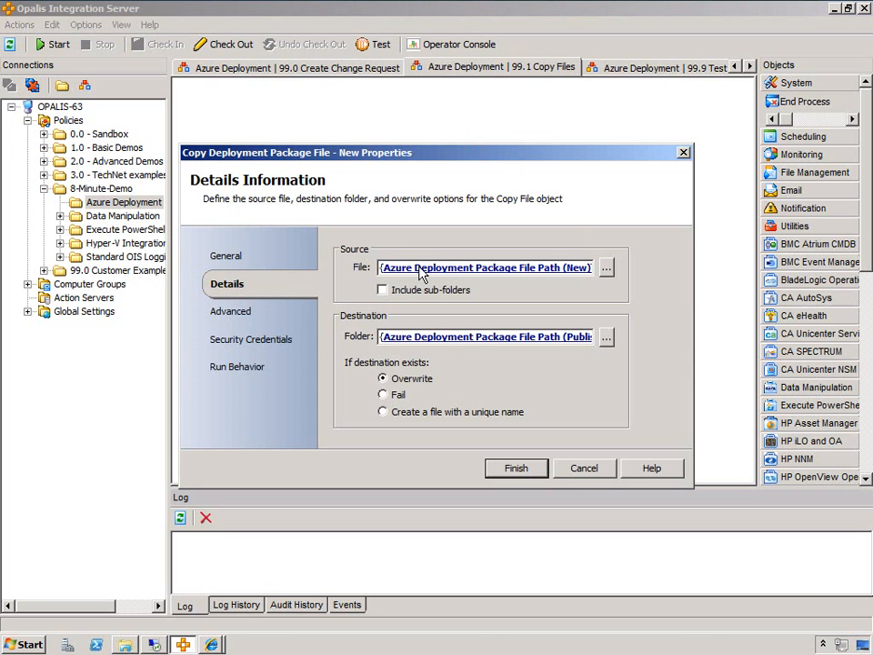
right_click(421, 272)
left_click(465, 385)
left_click(526, 312)
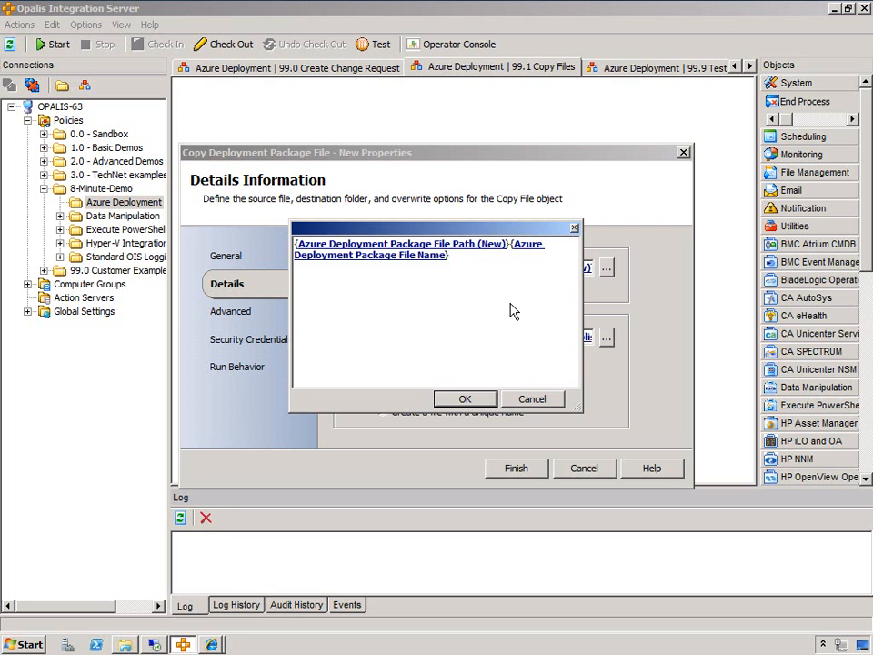
left_click(532, 400)
left_click(584, 469)
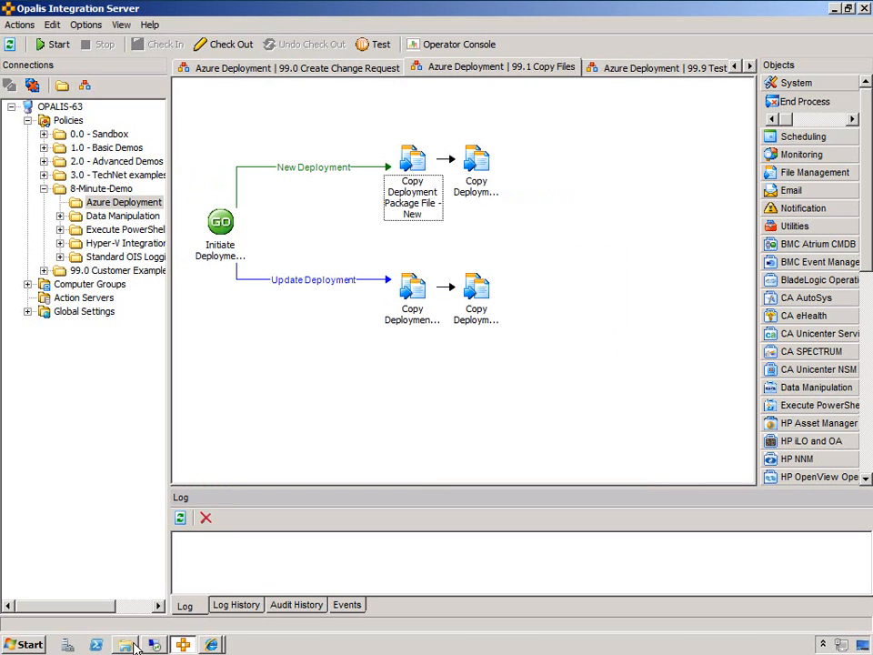
Switch to the ProjectPublish folder window, examine the HelloWorld, HelloWorld-New and HelloWorld-Update folders, and minimize the window
left_click(126, 644)
left_click_drag(521, 77, 524, 357)
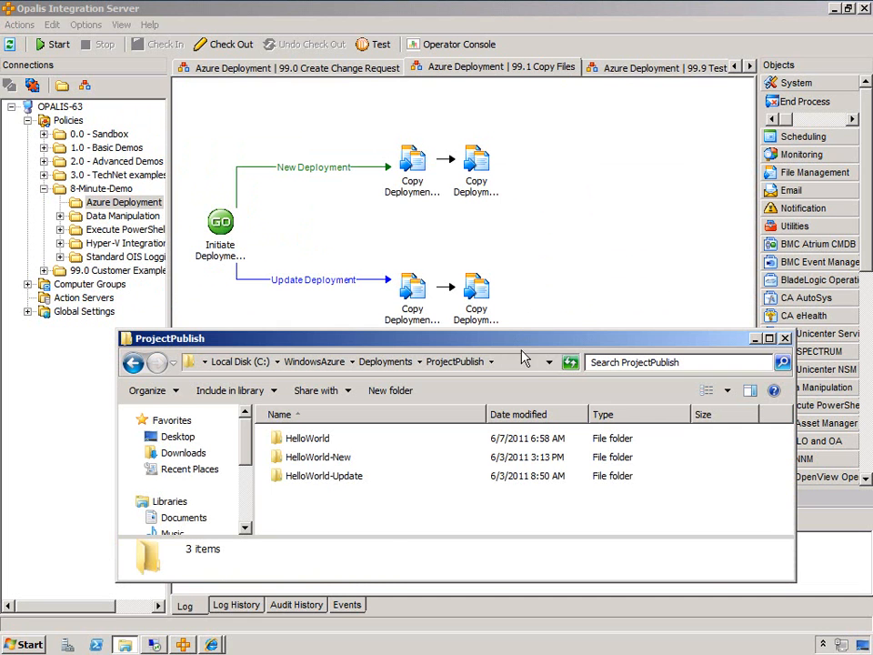
left_click(318, 457)
left_click(317, 441, "ctrl")
left_click(317, 441)
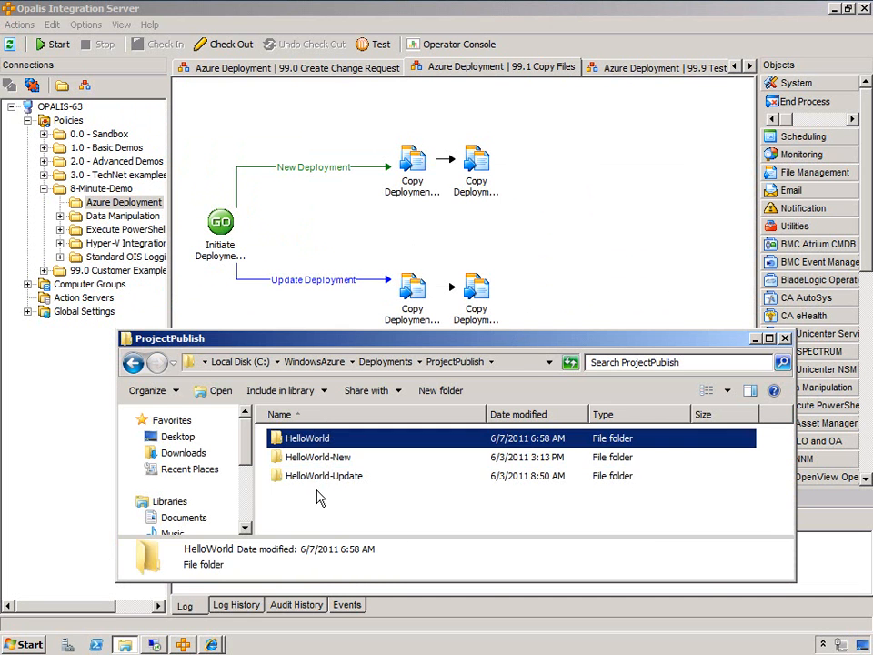
left_click(324, 477)
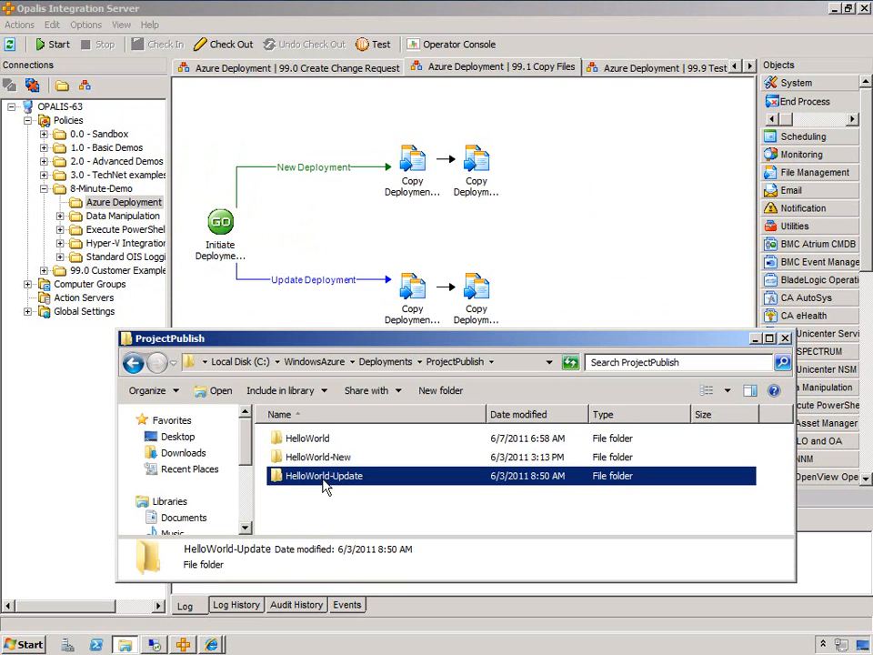
left_click(318, 441)
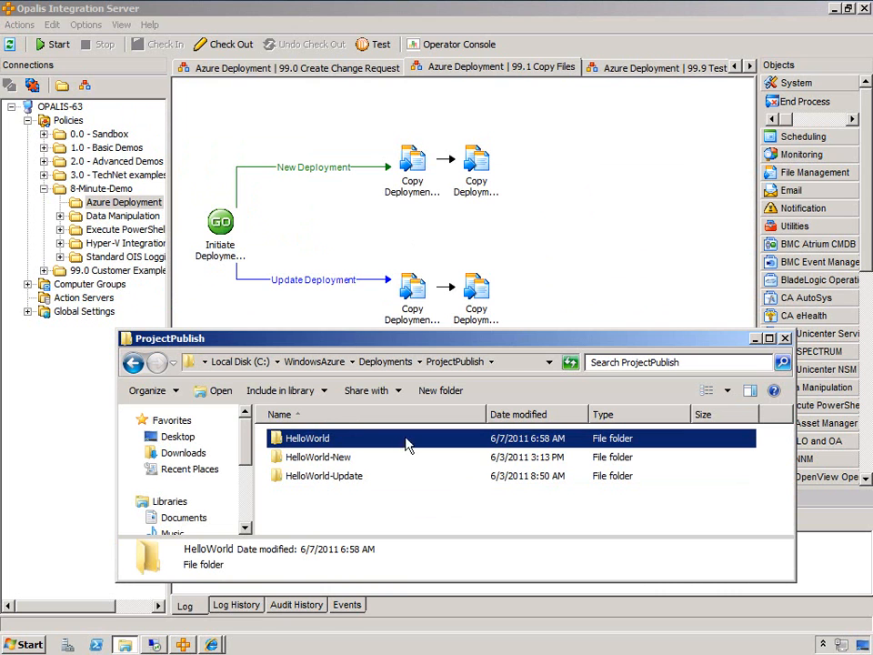
left_click(310, 459)
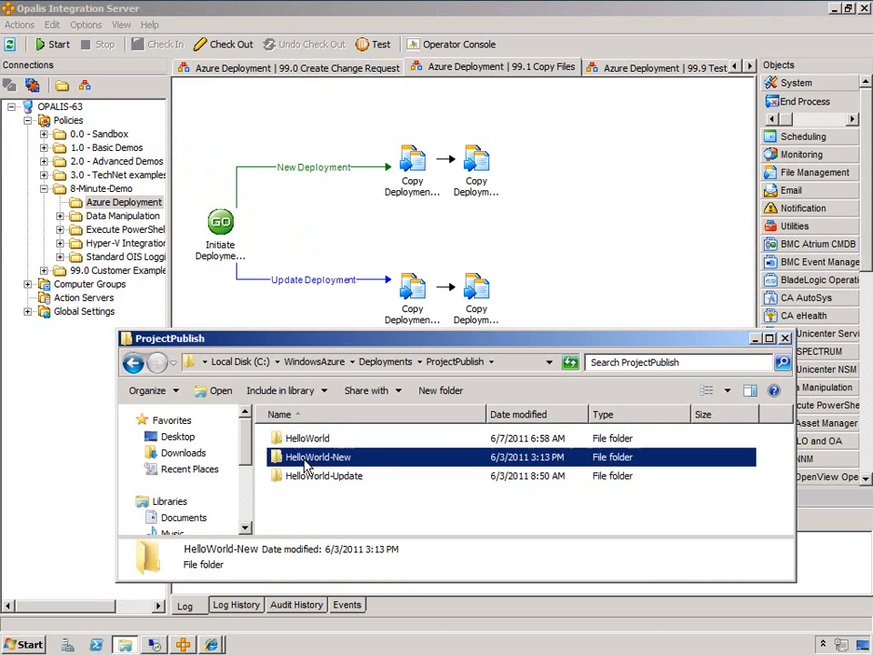
left_click(324, 476)
left_click(332, 460)
left_click(754, 338)
Return to the 0.0 Initiate Azure Deployment policy and view the file copy trigger objects of the New and Update branches
left_click(737, 67)
left_click(737, 66)
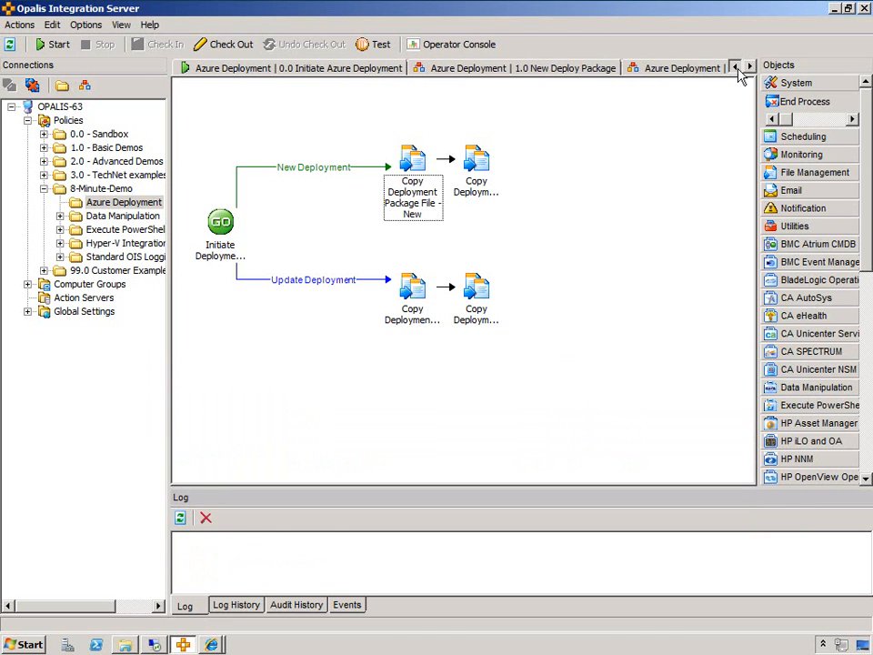
left_click(380, 71)
left_click(414, 162)
left_click(416, 270)
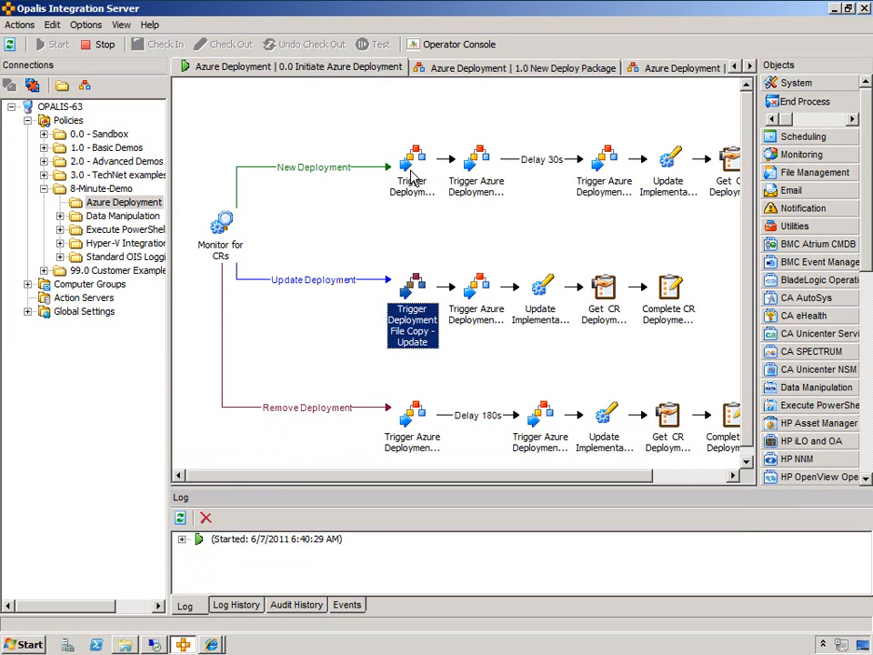
left_click(434, 244)
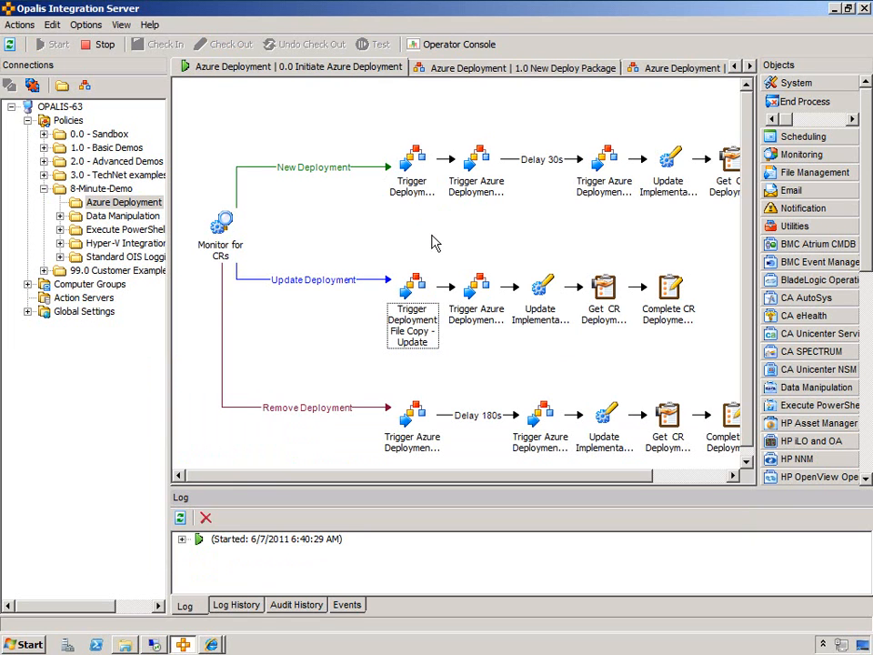
Examine all policy parameters in the Trigger Azure Deployment 1.0 - New properties, widening the value column to read them
left_click(479, 160)
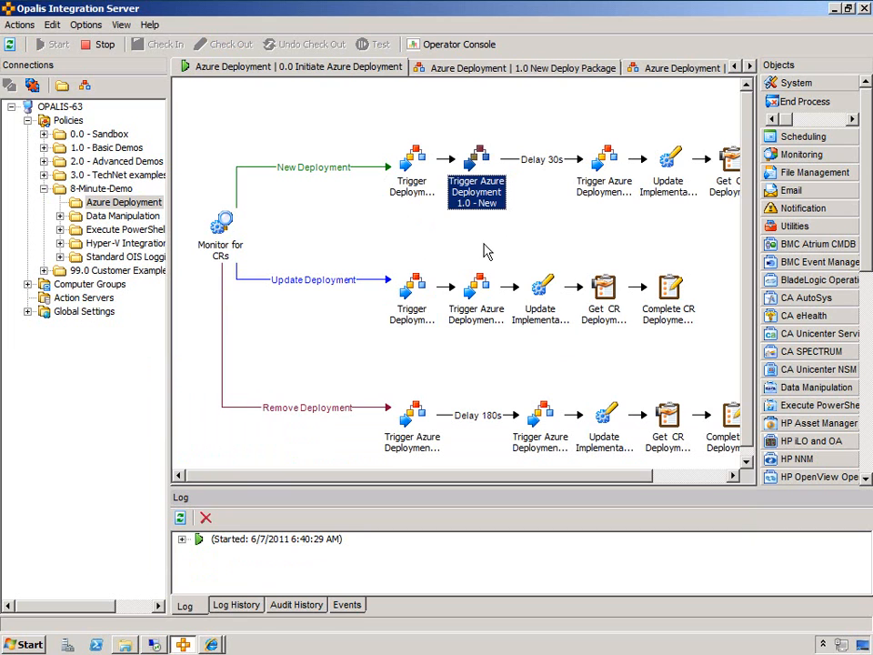
left_click(486, 252)
left_click(454, 182)
double_click(480, 159)
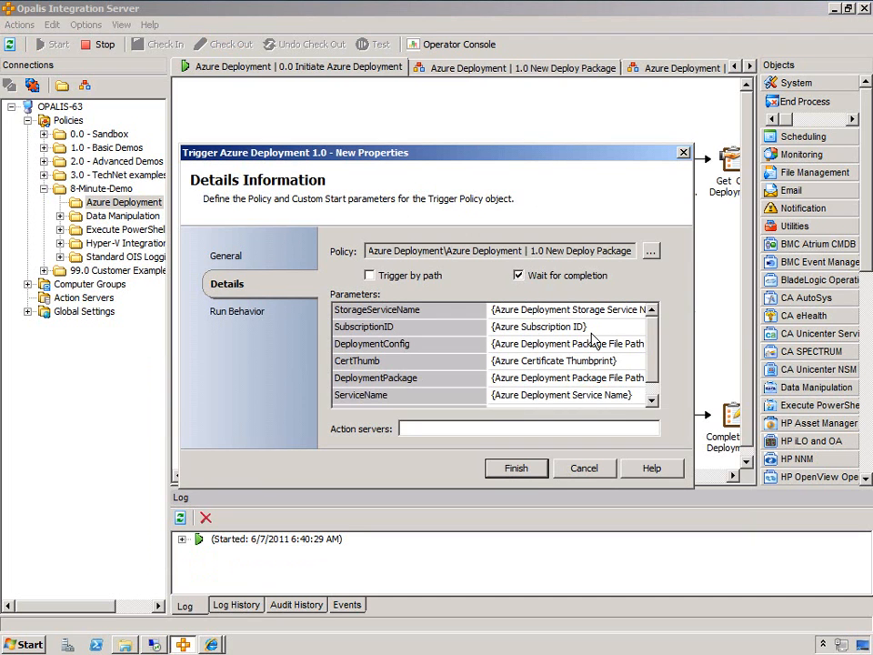
scroll(653, 335, "down", 1)
scroll(653, 335, "up", 1)
left_click_drag(486, 318, 432, 318)
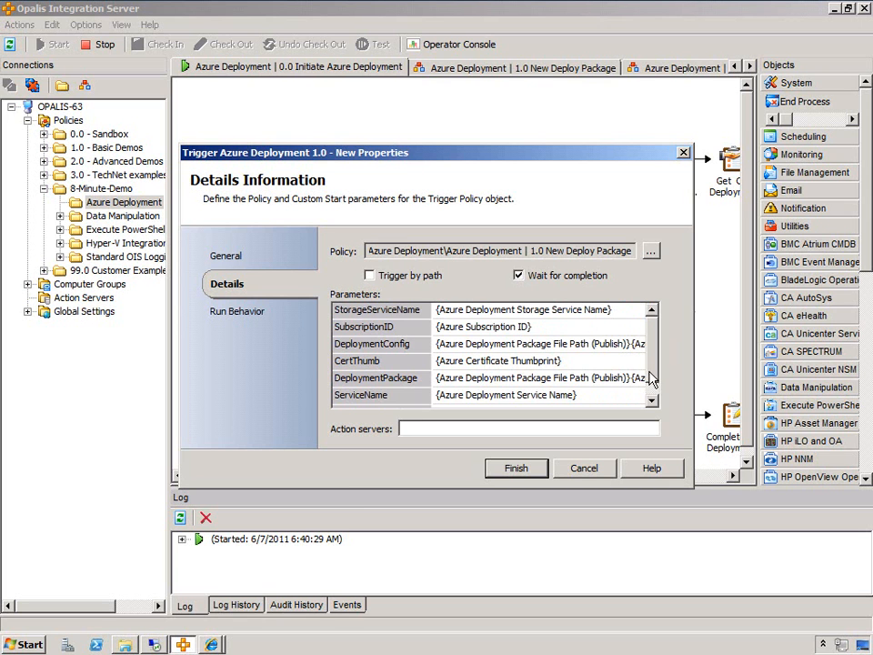
scroll(651, 378, "down", 1)
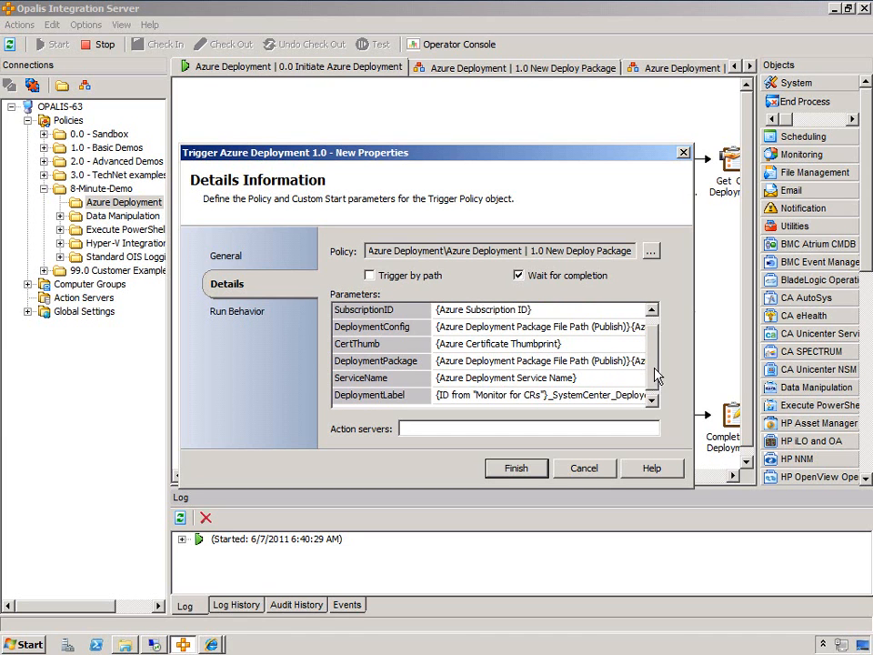
scroll(657, 373, "up", 1)
scroll(628, 382, "down", 1)
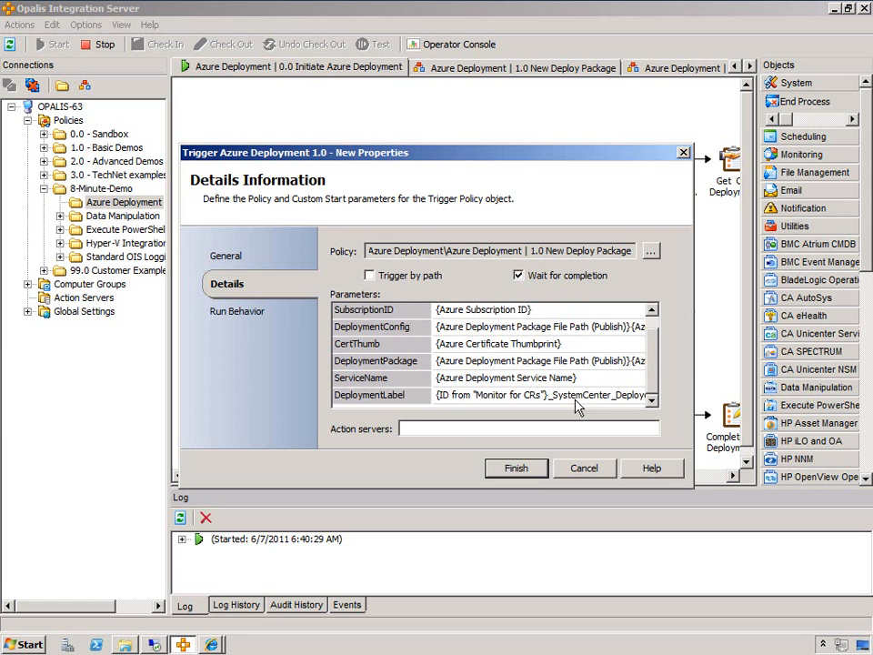
Expand the DeploymentLabel parameter value to examine its full text
left_click(456, 403)
right_click(455, 400)
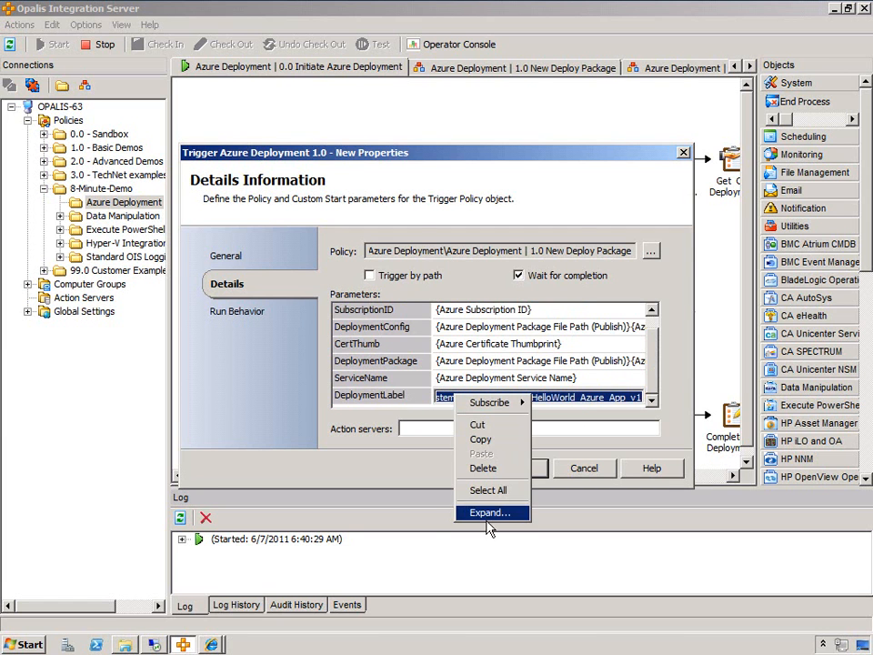
left_click(490, 516)
left_click(557, 281)
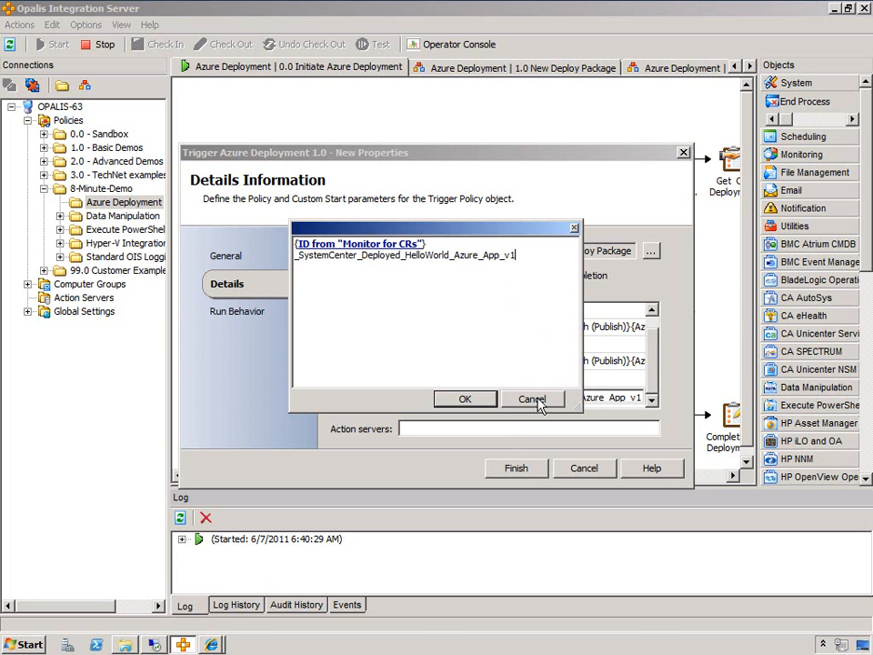
Close the expanded DeploymentLabel text and the Trigger Azure Deployment 1.0 - New properties without saving changes
left_click_drag(511, 258, 516, 258)
left_click(532, 401)
left_click(584, 467)
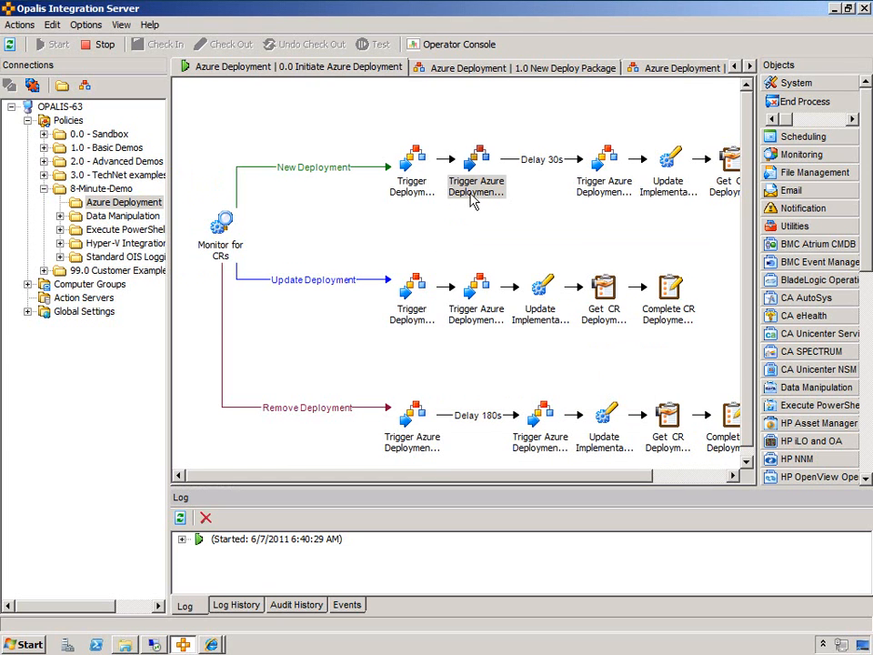
Switch to the 1.0 New Deploy Package policy and view the parameters of its Initiate Azure Package Deploy Creation start object
left_click(509, 71)
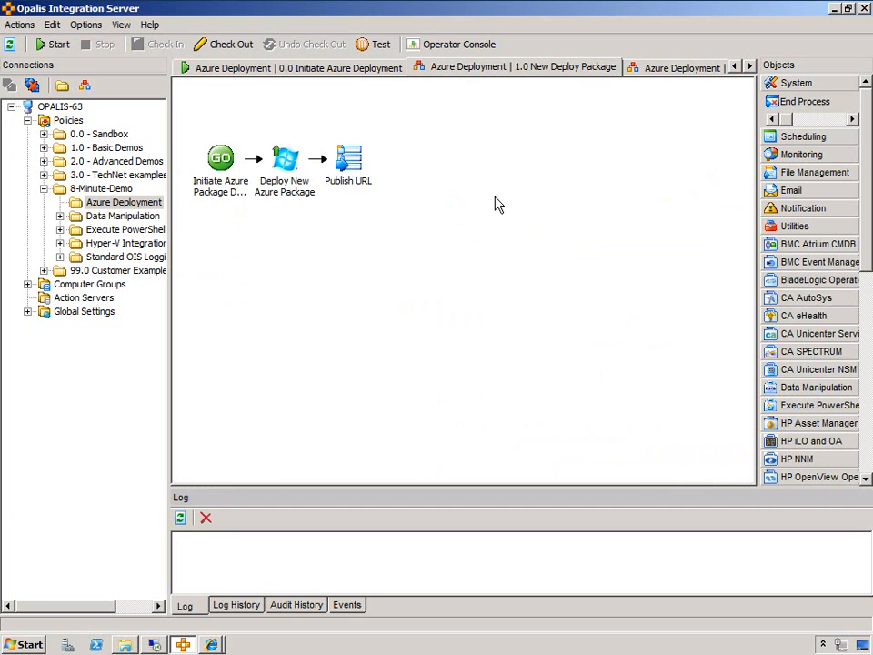
double_click(220, 158)
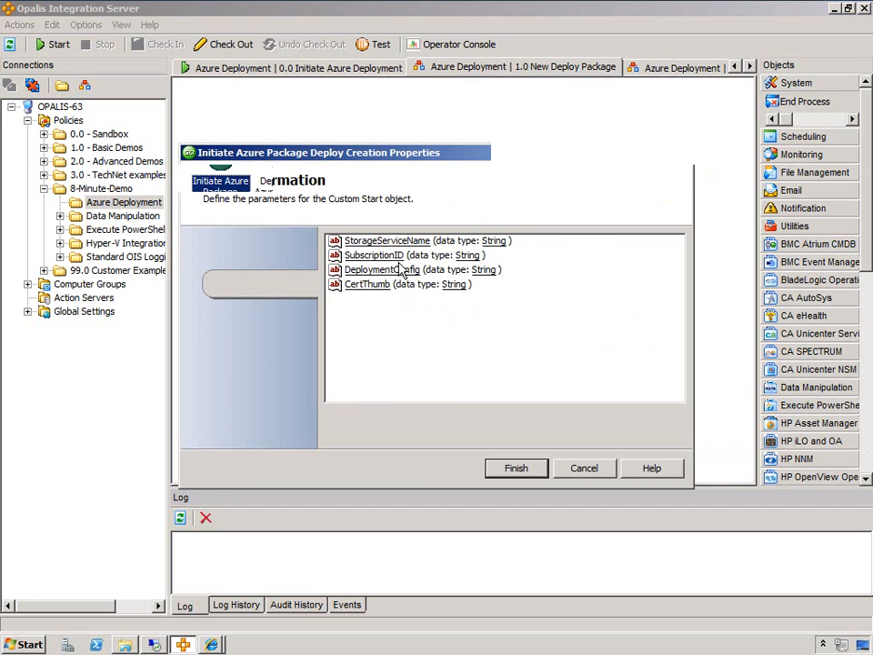
left_click(567, 466)
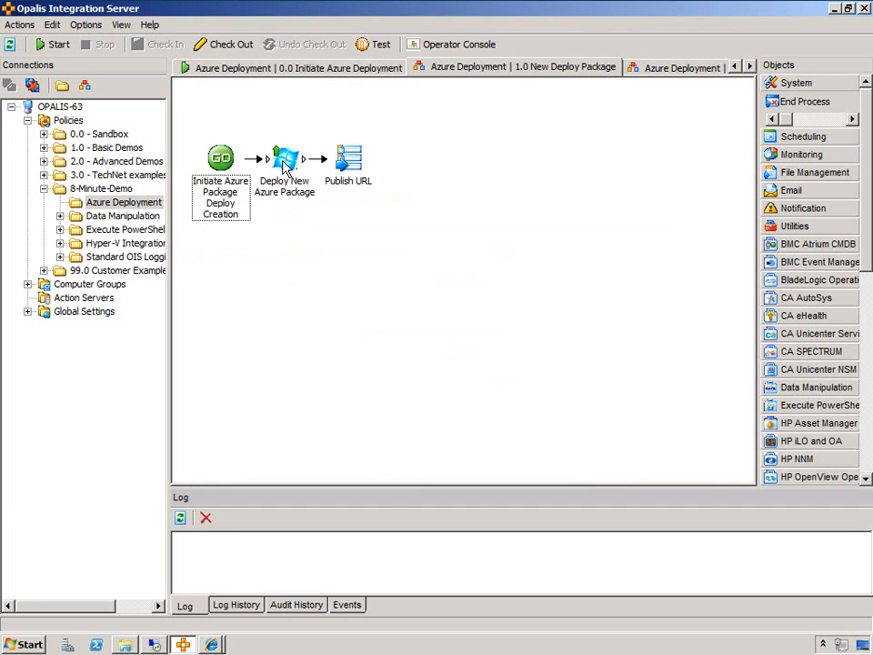
Open the Deploy New Azure Package properties and view its alternate icon and its command execution details
left_click(288, 160)
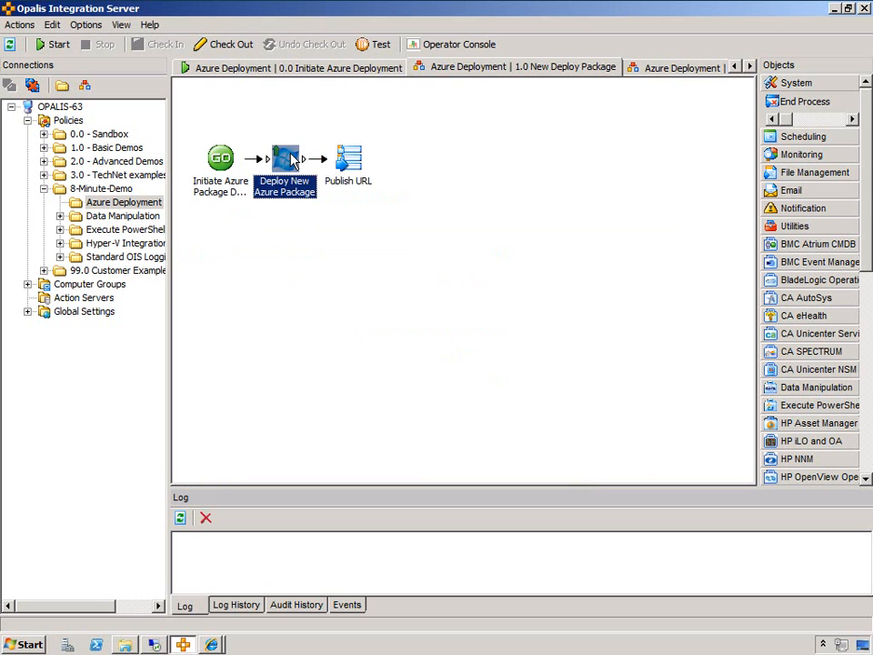
left_click(293, 209)
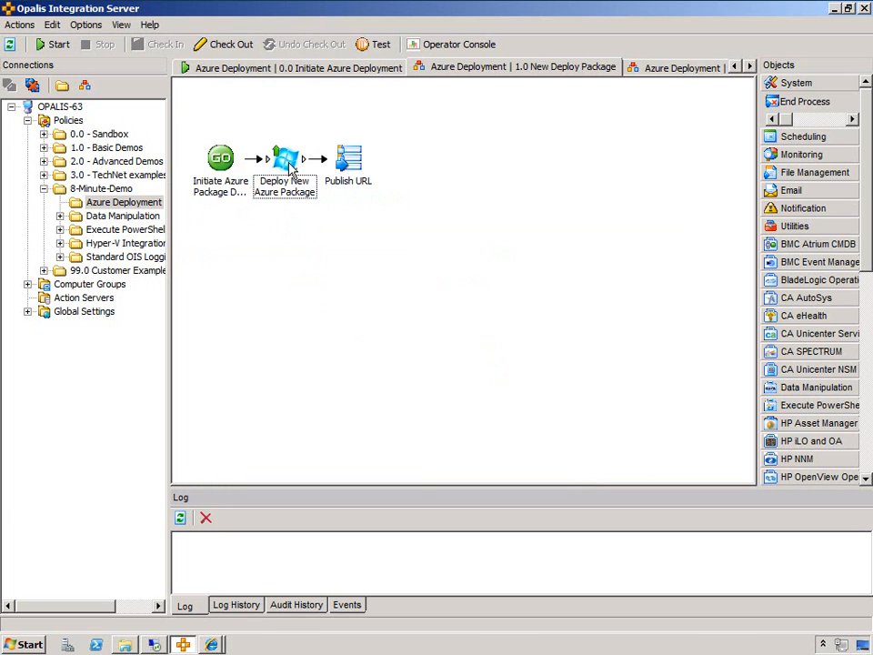
left_click(285, 160)
left_click(329, 241)
double_click(286, 160)
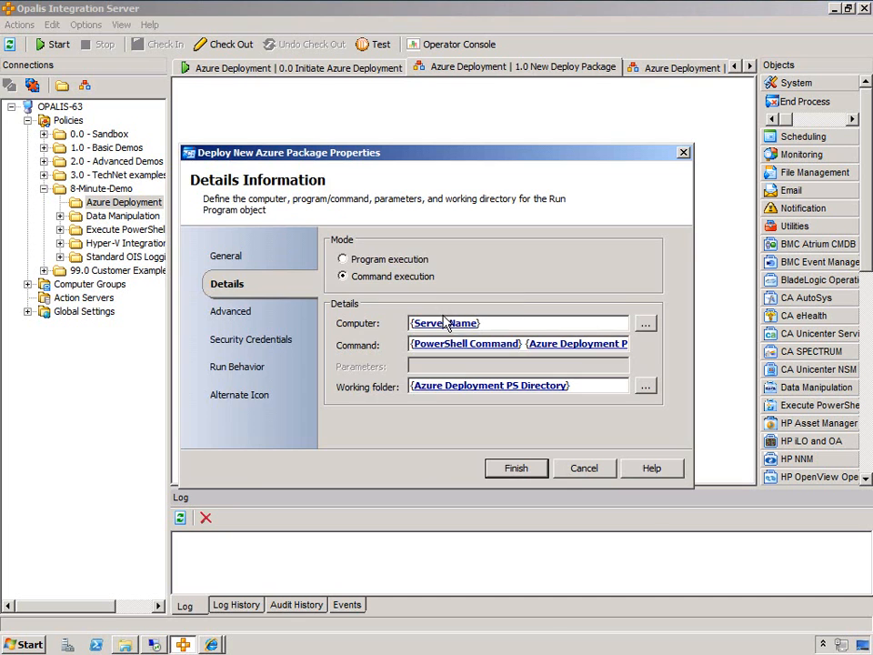
left_click(255, 397)
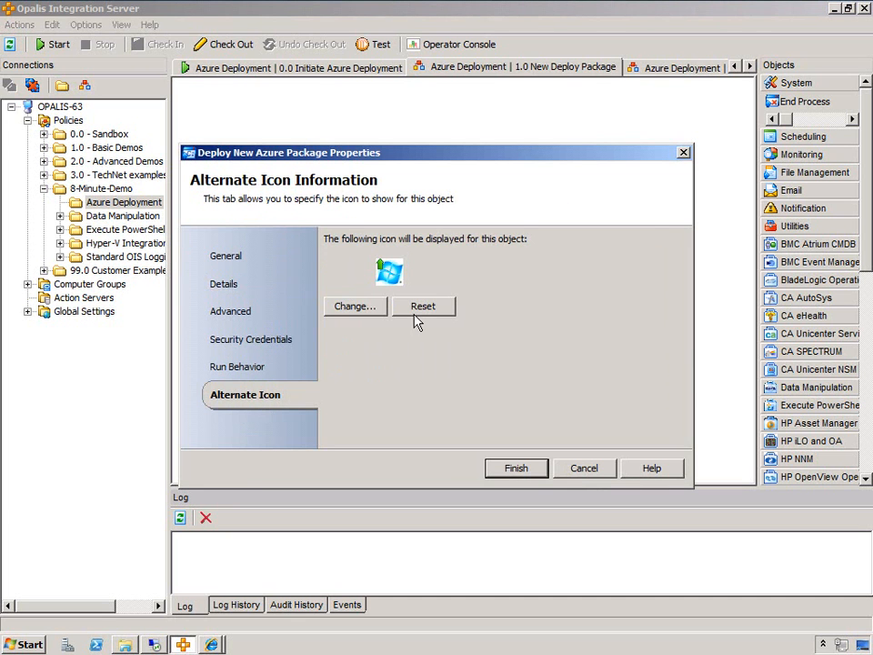
left_click(230, 289)
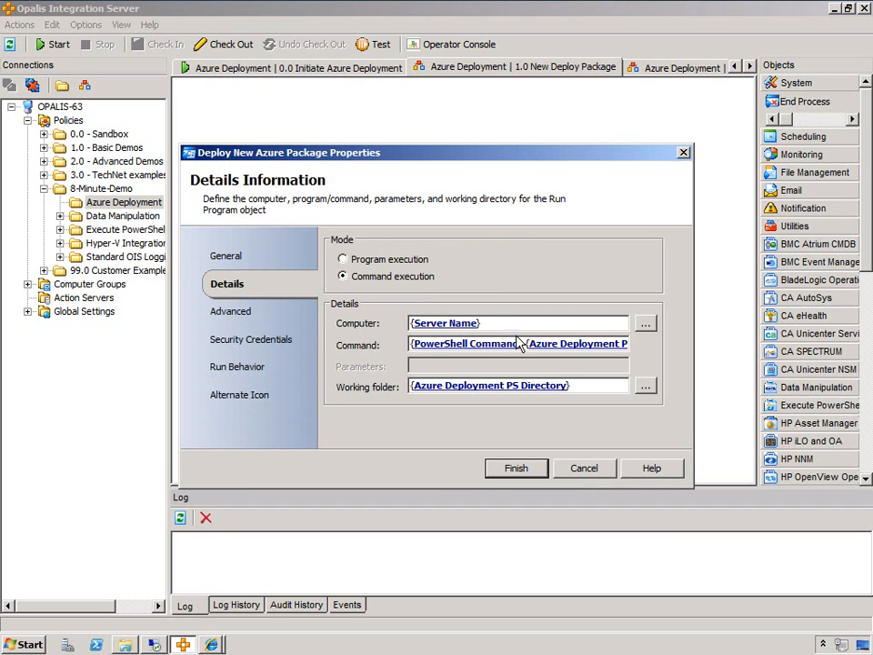
Expand the Deploy New Azure Package command, enlarge the text window to read all its parameters, and close everything without saving
right_click(429, 350)
left_click(462, 460)
left_click_drag(369, 227, 255, 202)
left_click(458, 357)
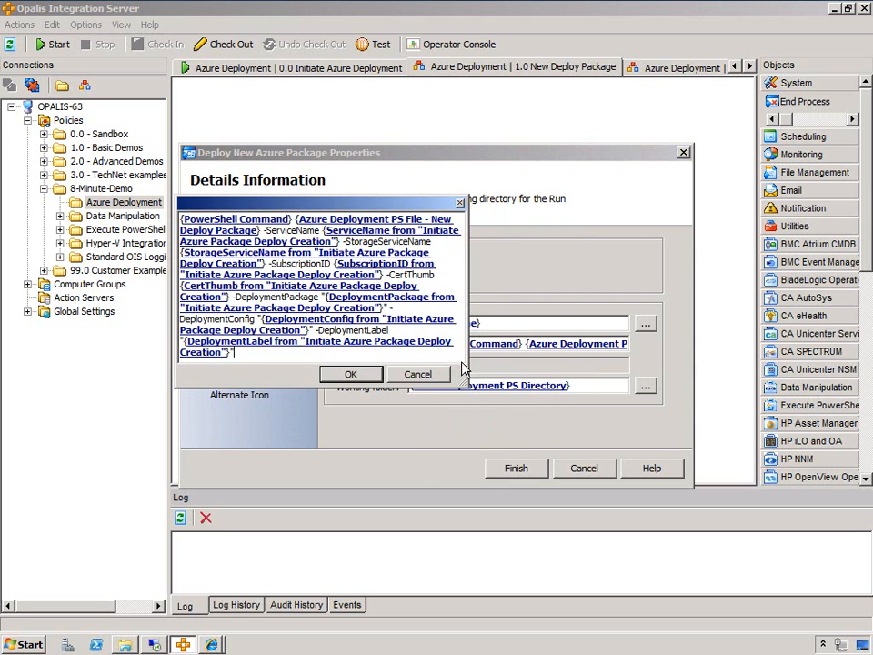
left_click_drag(464, 384, 736, 454)
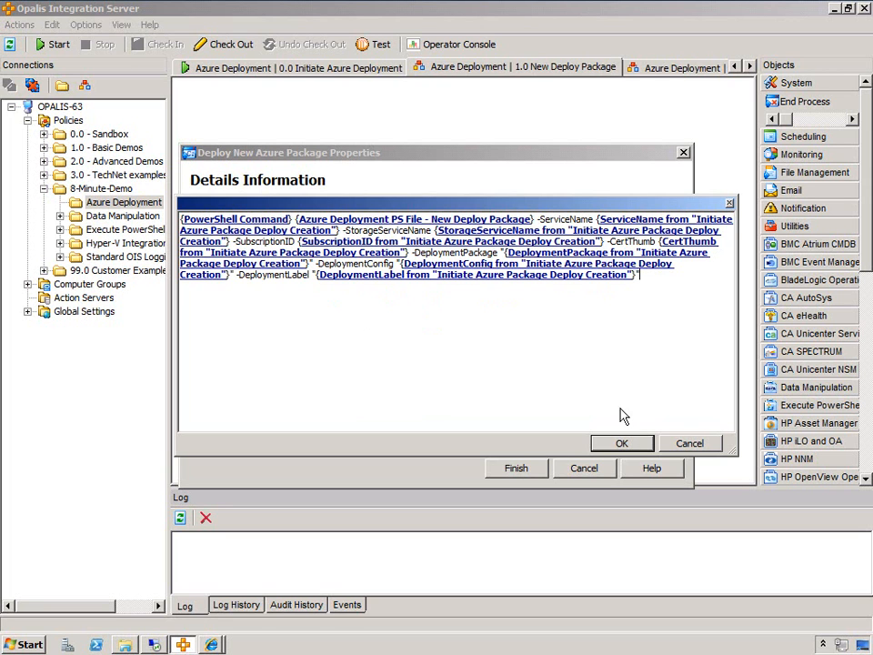
left_click(693, 445)
left_click(600, 467)
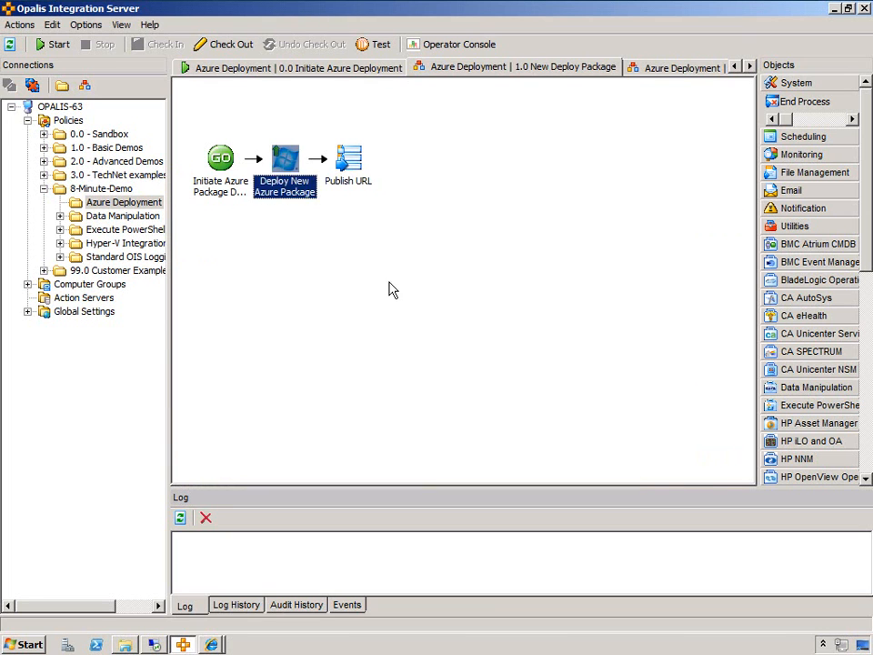
Examine the include filter of the link to Publish URL and the full Azure Deployment URL value that Publish URL publishes
double_click(317, 159)
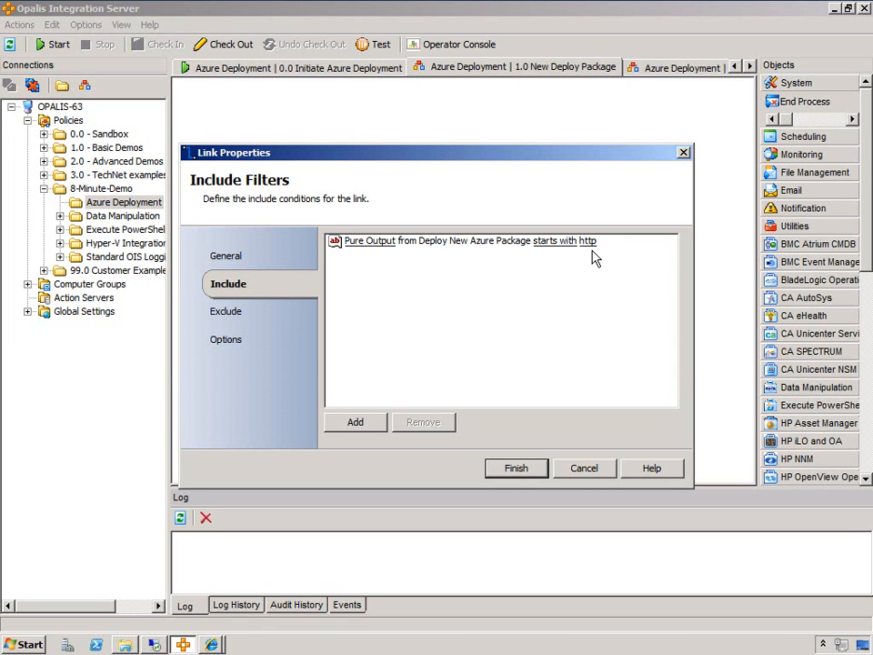
left_click(585, 468)
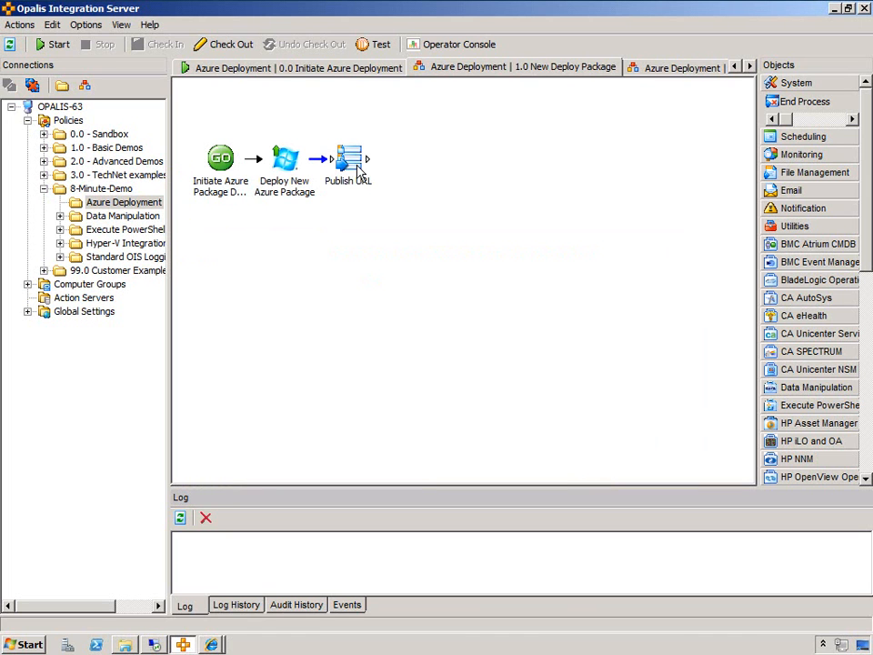
double_click(353, 161)
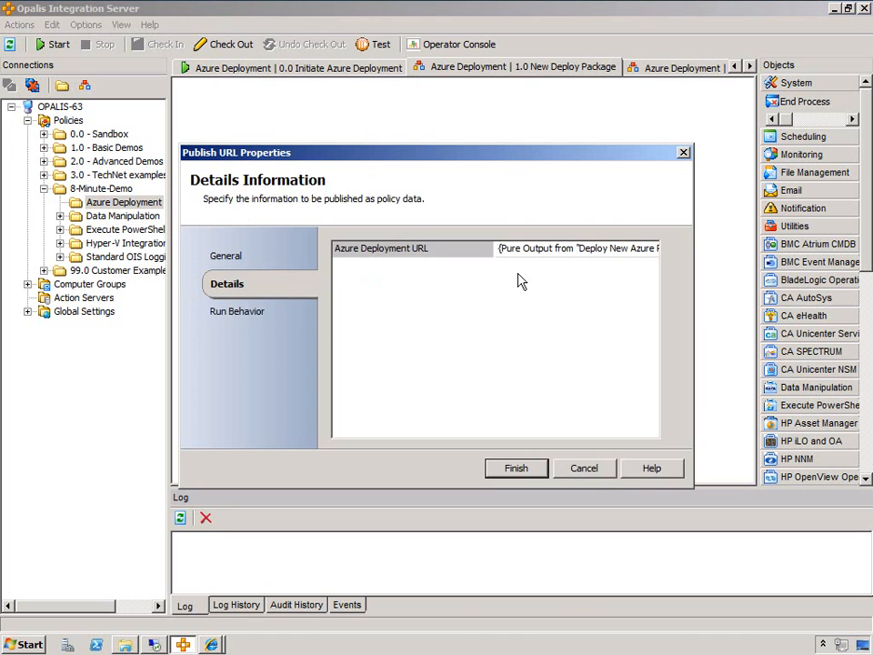
double_click(491, 248)
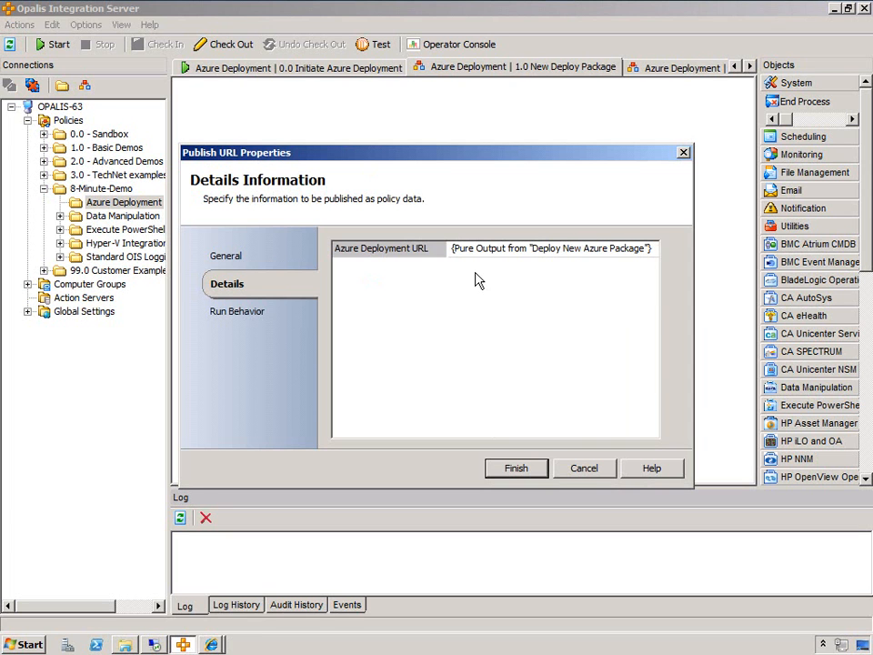
left_click(575, 469)
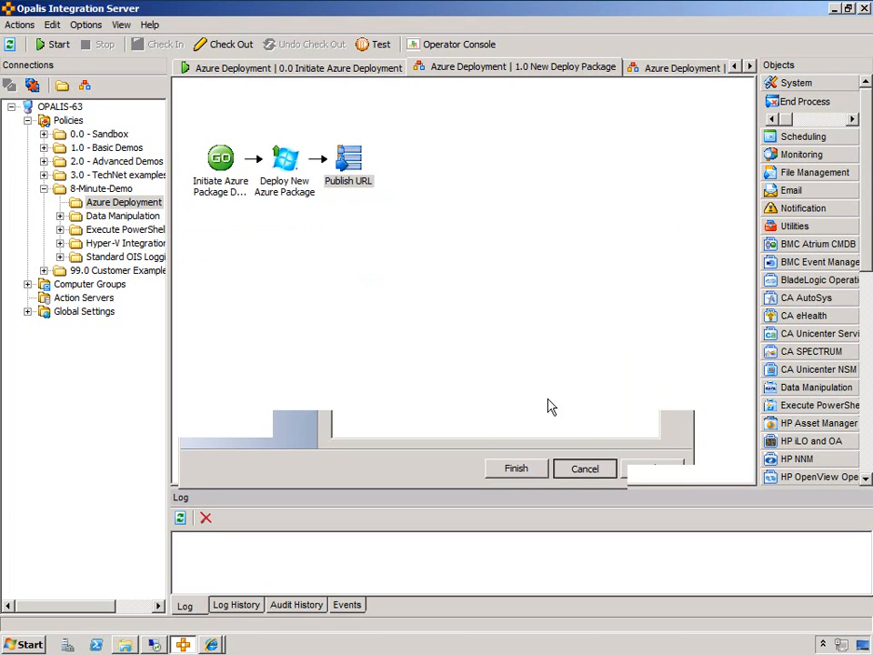
Return to the 0.0 Initiate Azure Deployment policy and examine the full include filter of the Delay 30s link
left_click(293, 68)
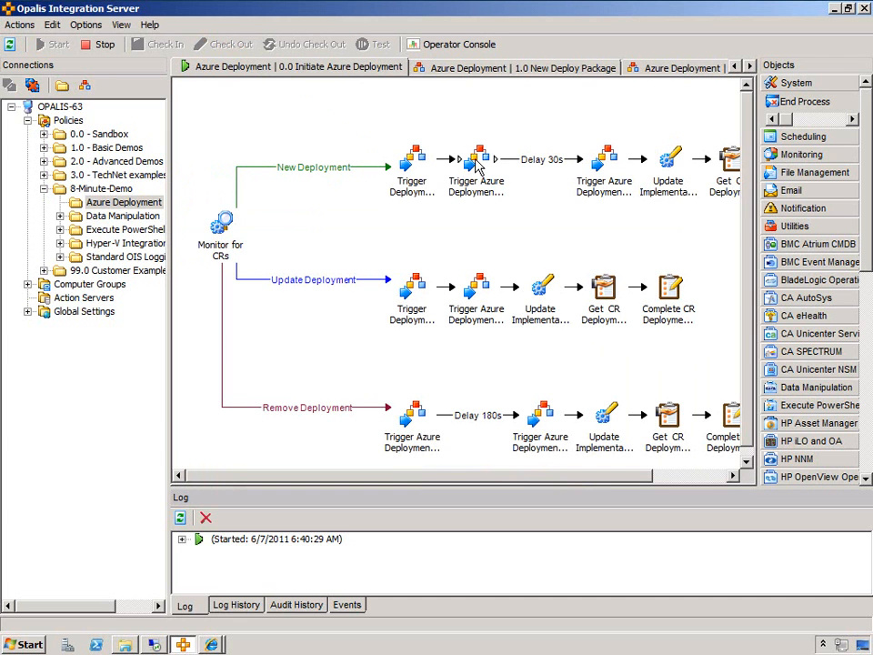
left_click(472, 167)
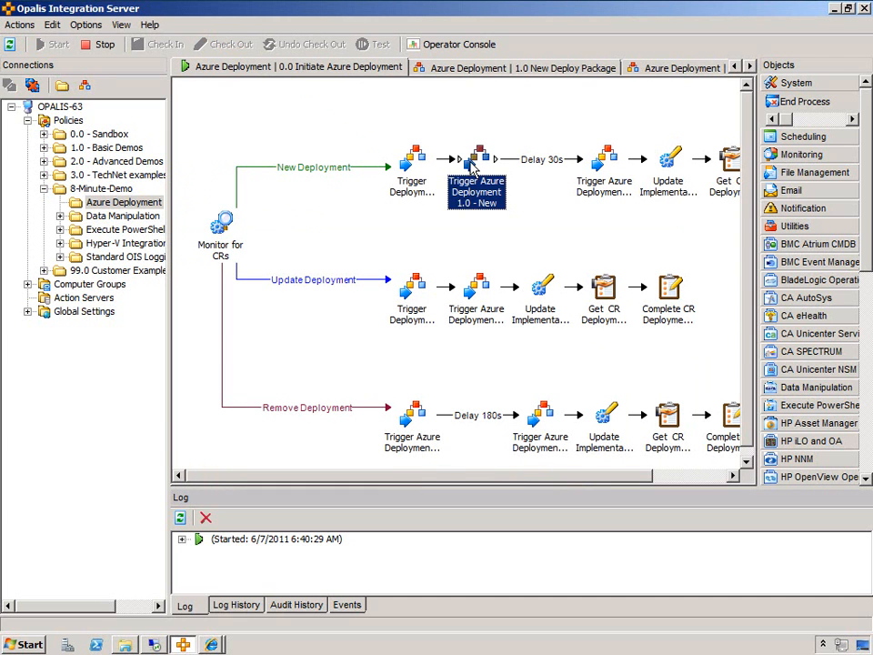
double_click(525, 166)
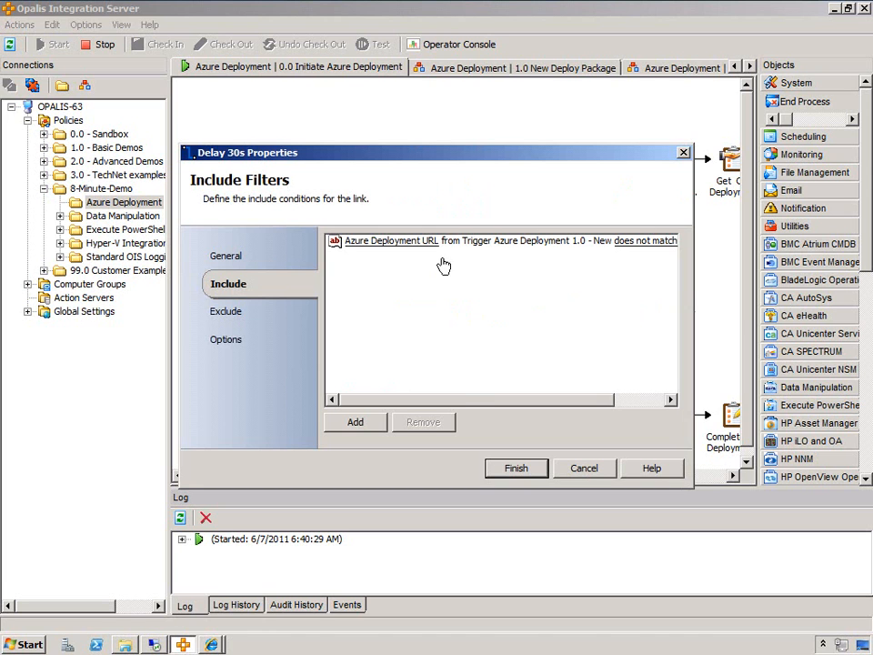
left_click_drag(450, 400, 502, 400)
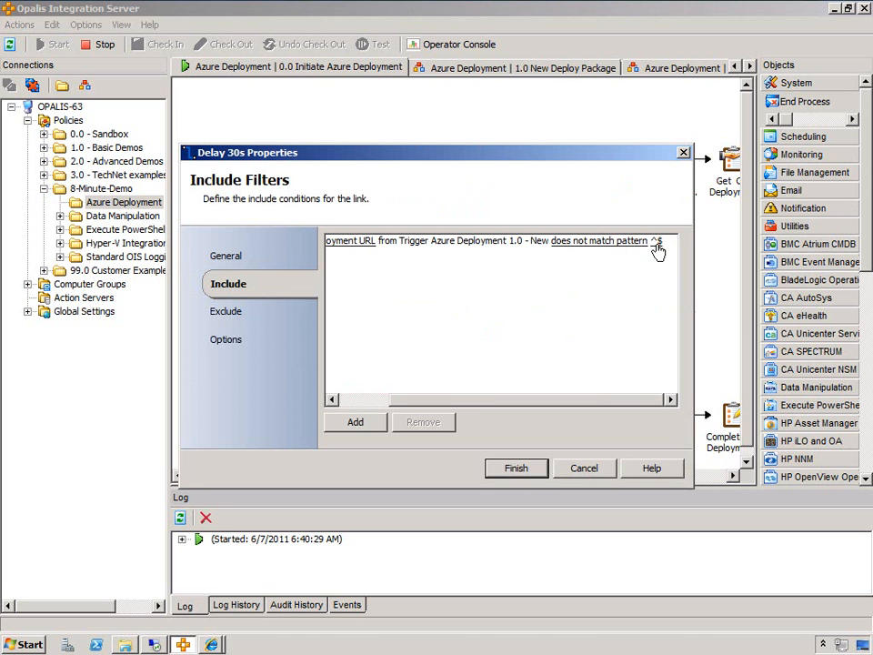
left_click(368, 401)
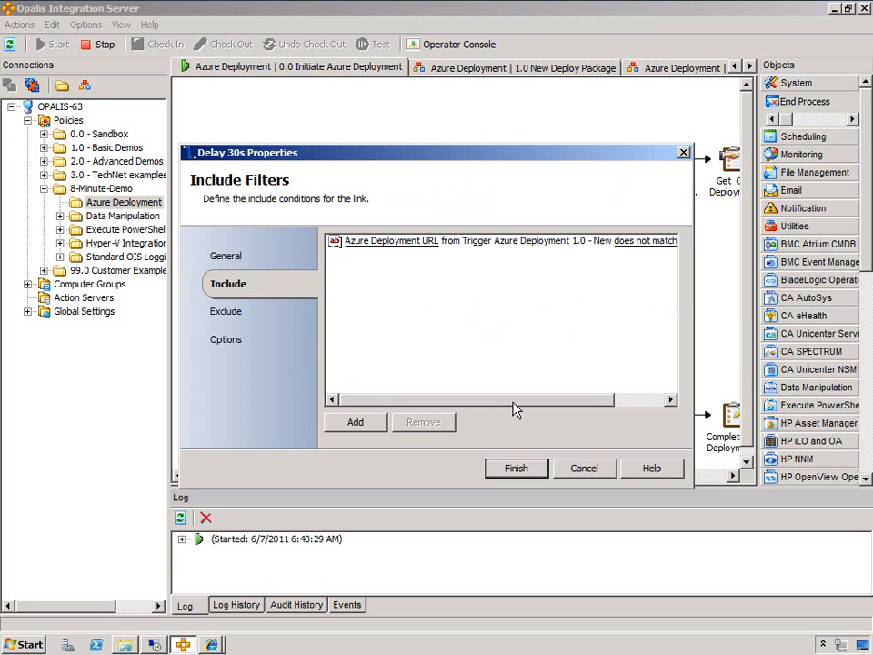
left_click(641, 400)
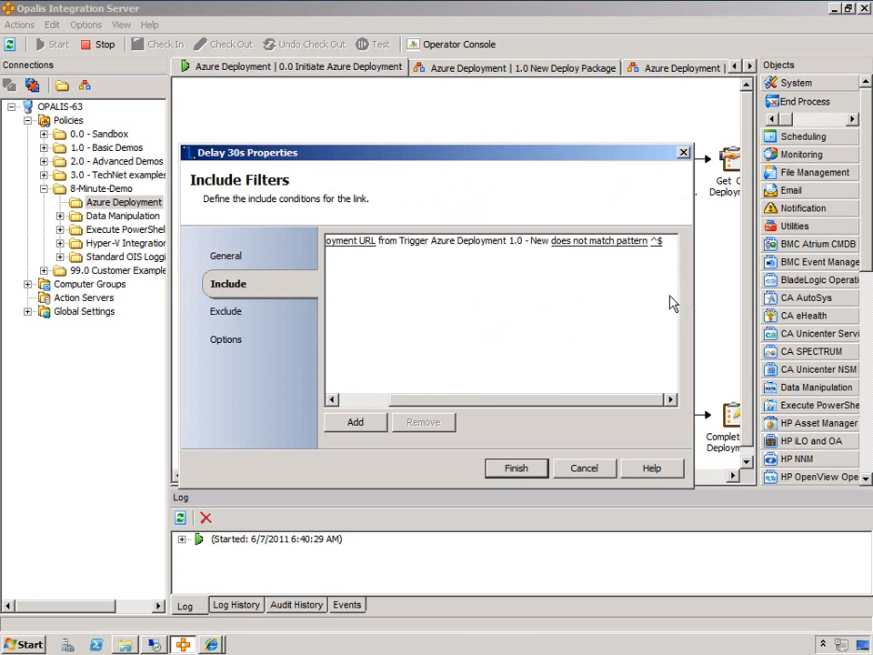
left_click(593, 469)
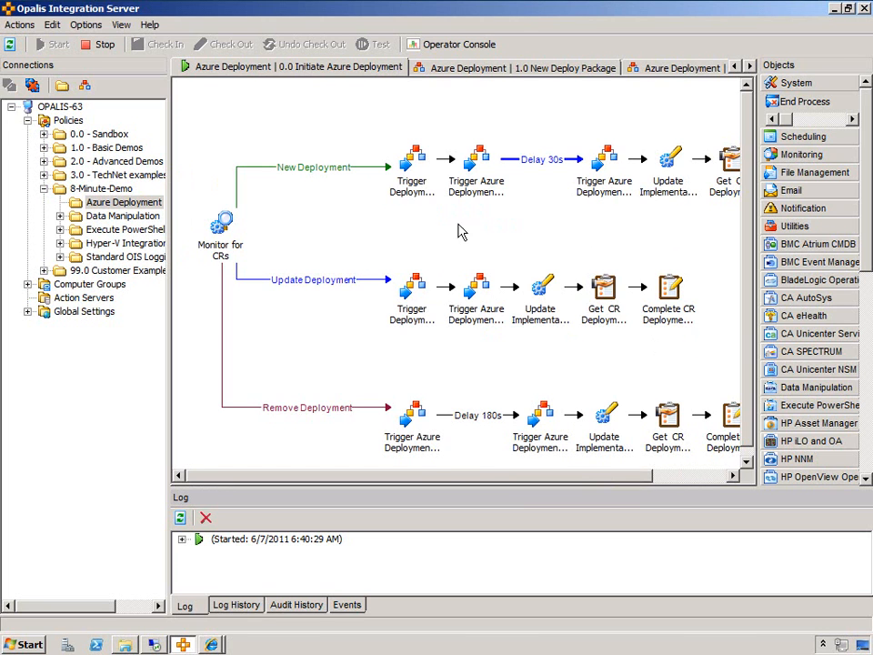
View the rest of the New Deployment branch and examine the DeploymentStatus parameter in the Trigger Azure Deployment 2.0 - Start properties
left_click(507, 223)
left_click_drag(446, 480, 523, 478)
left_click(461, 163)
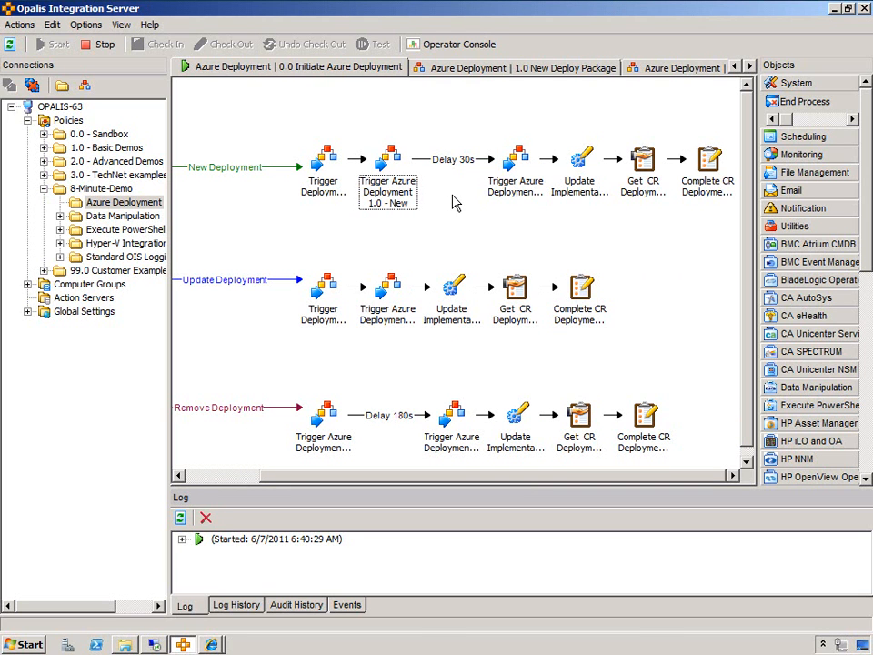
left_click(521, 191)
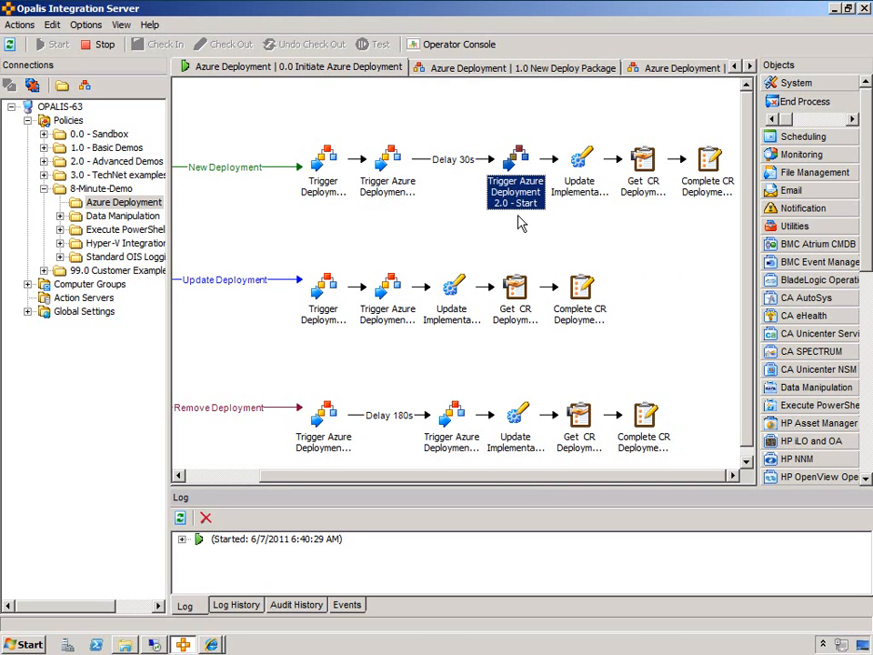
double_click(525, 162)
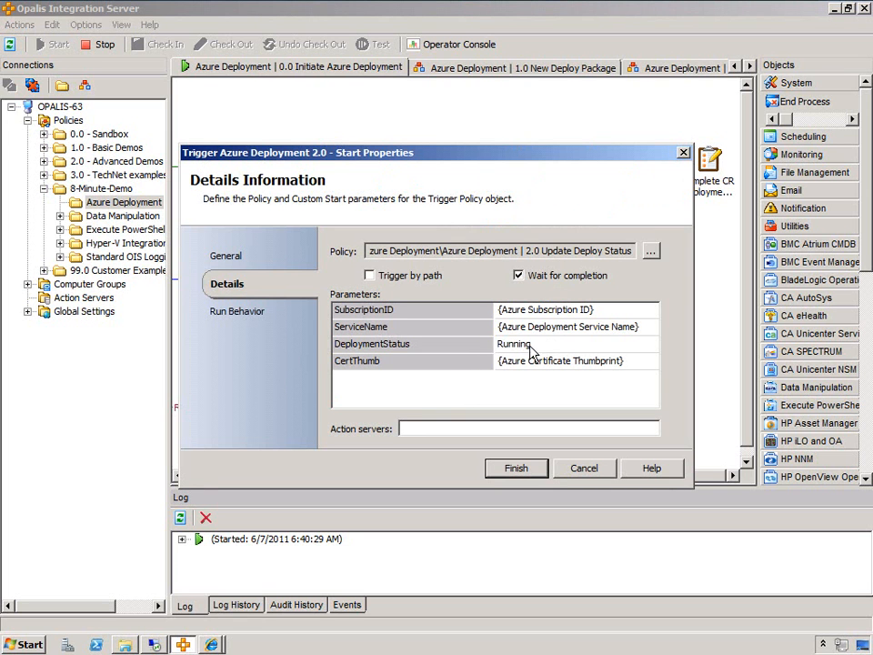
left_click(536, 350)
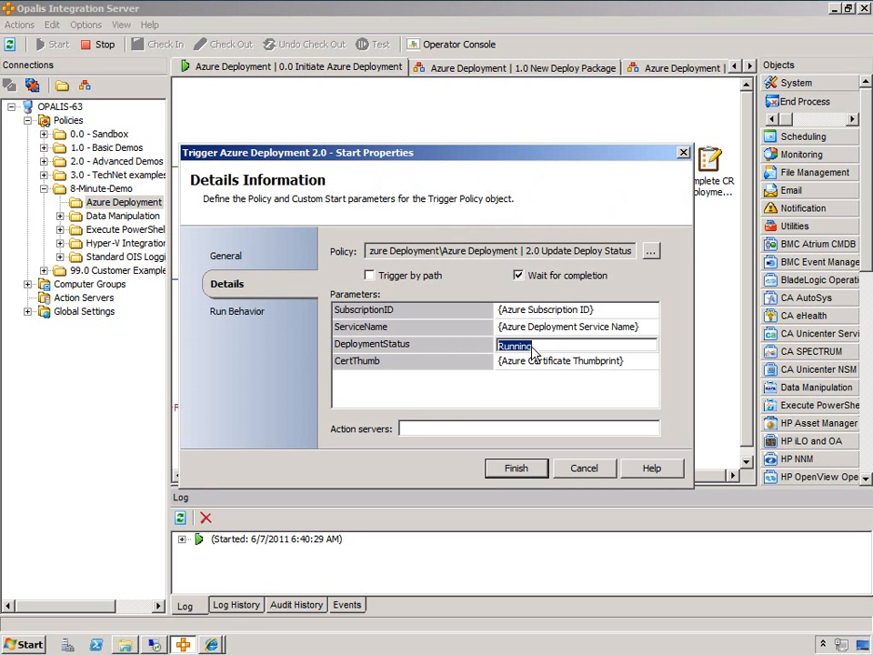
left_click(600, 472)
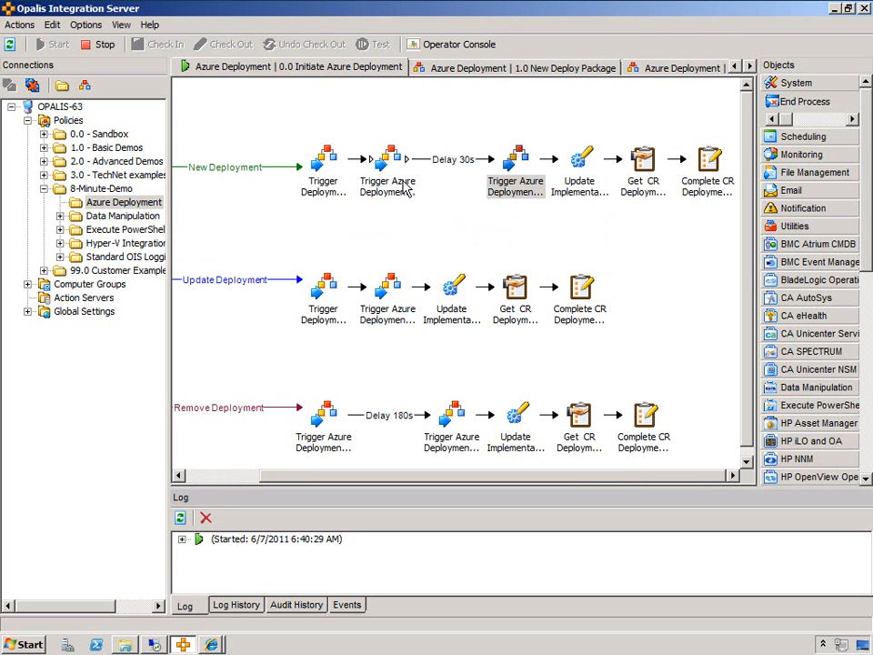
left_click(401, 186)
left_click(521, 191)
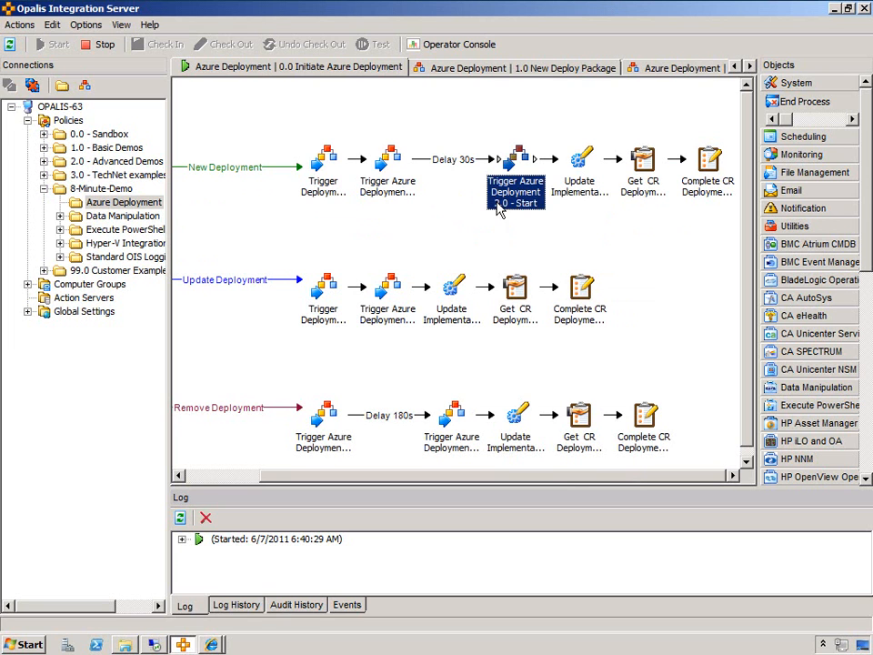
left_click(455, 205)
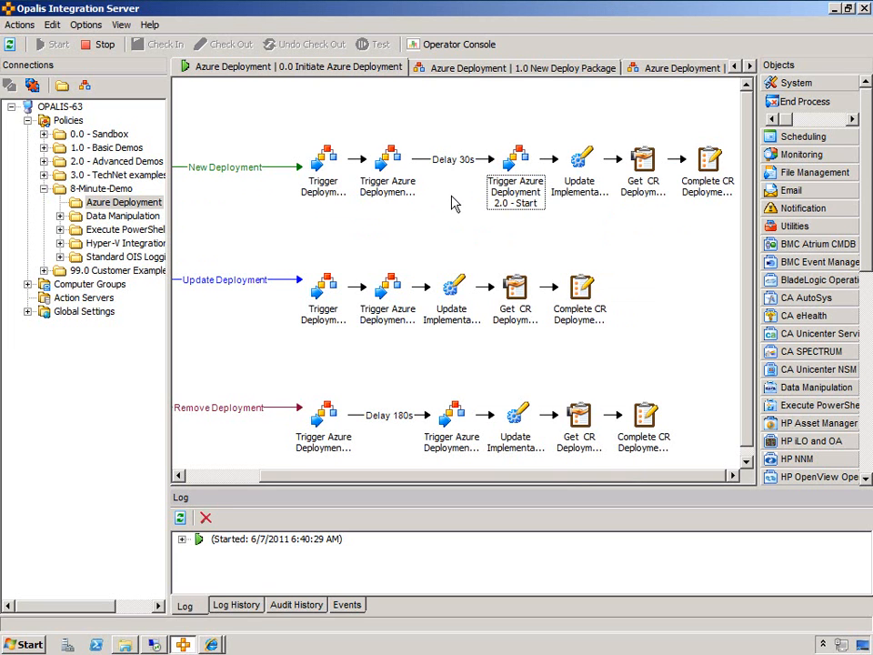
Switch to the 2.0 Update Deploy Status policy and view the parameters of its Initiate Azure Deploy Status Update start object
left_click(651, 69)
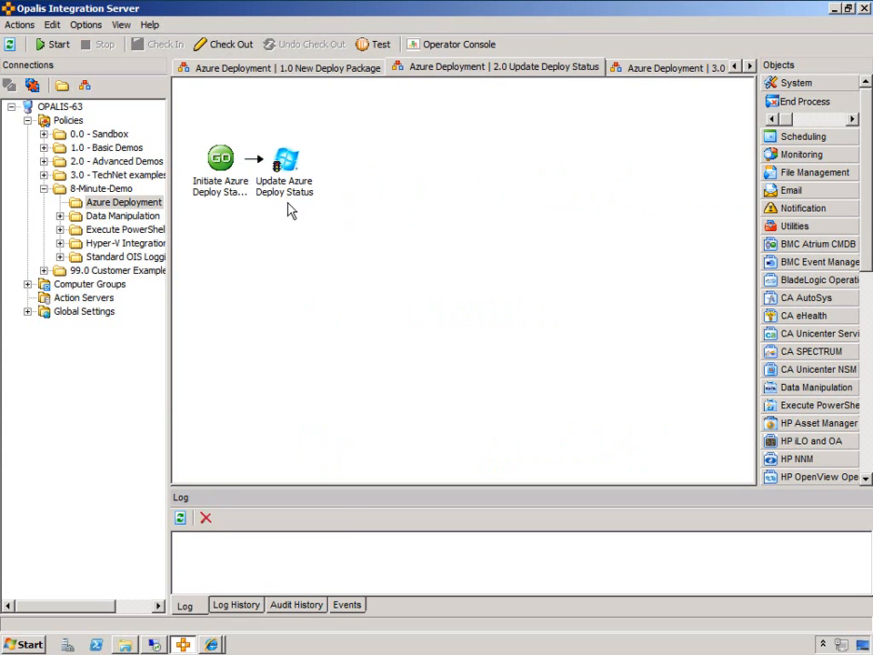
double_click(218, 156)
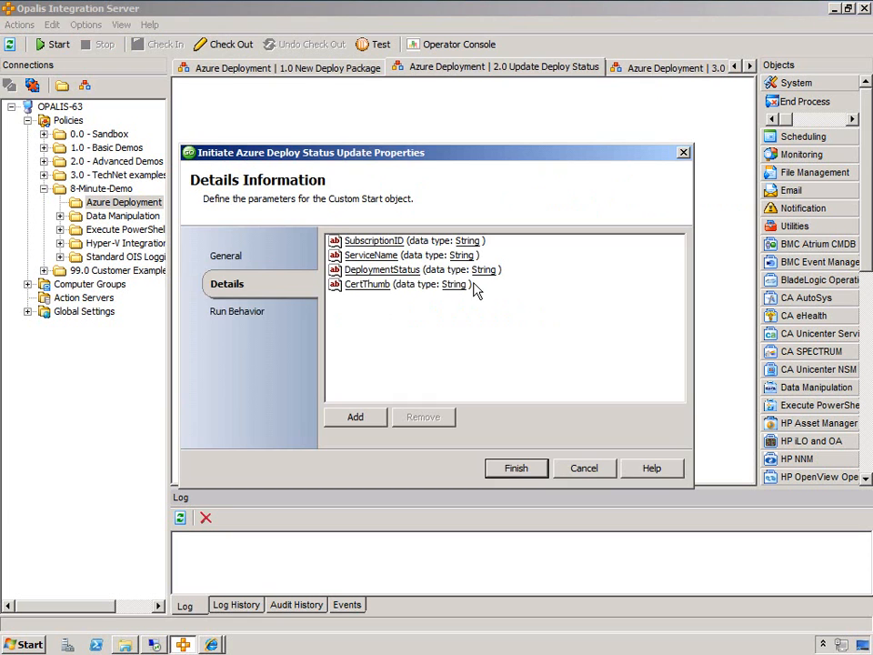
left_click(584, 468)
Examine the full PowerShell command in the Update Azure Deploy Status object's properties, leaving it unchanged
double_click(287, 162)
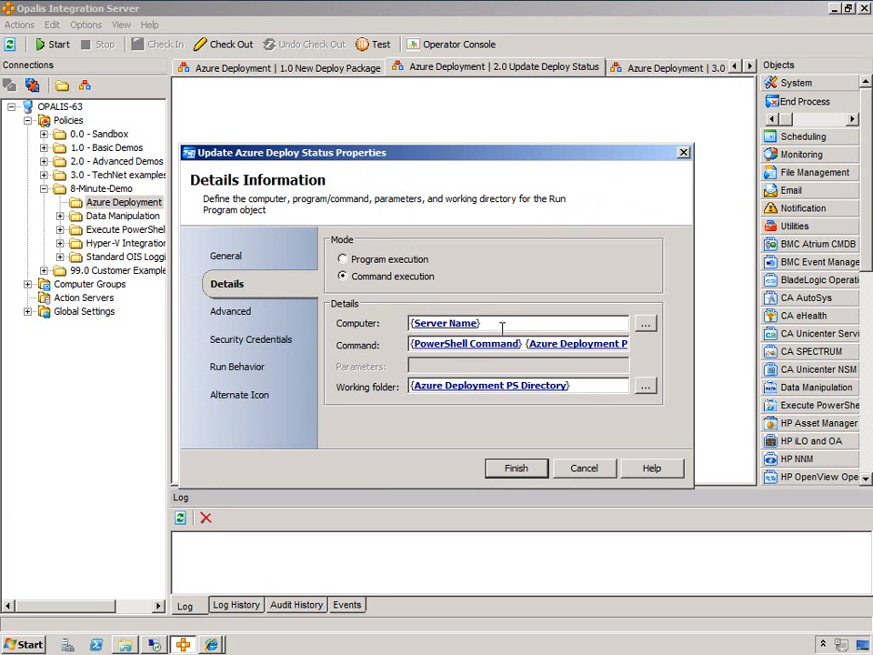
right_click(457, 350)
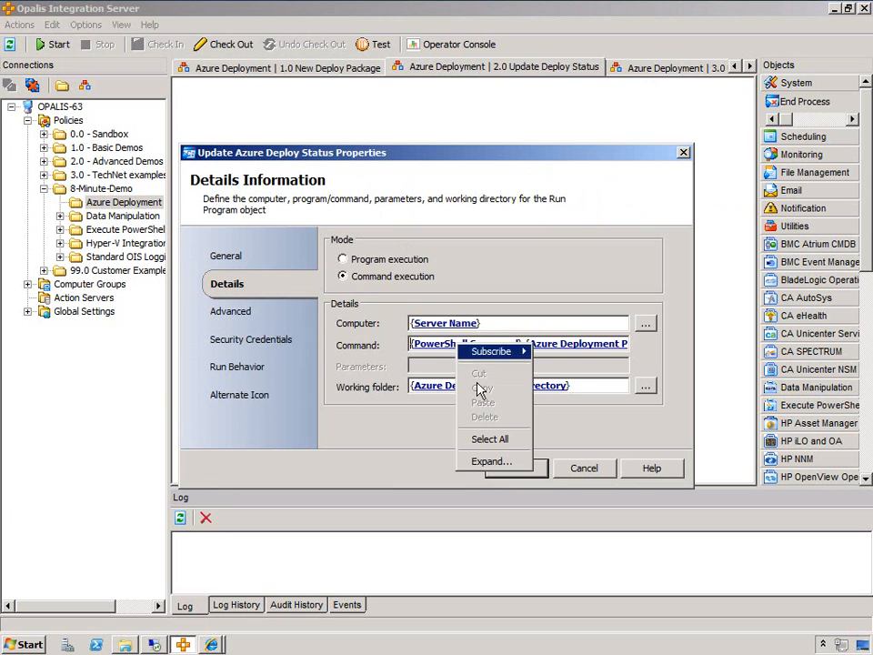
left_click(488, 466)
left_click(509, 351)
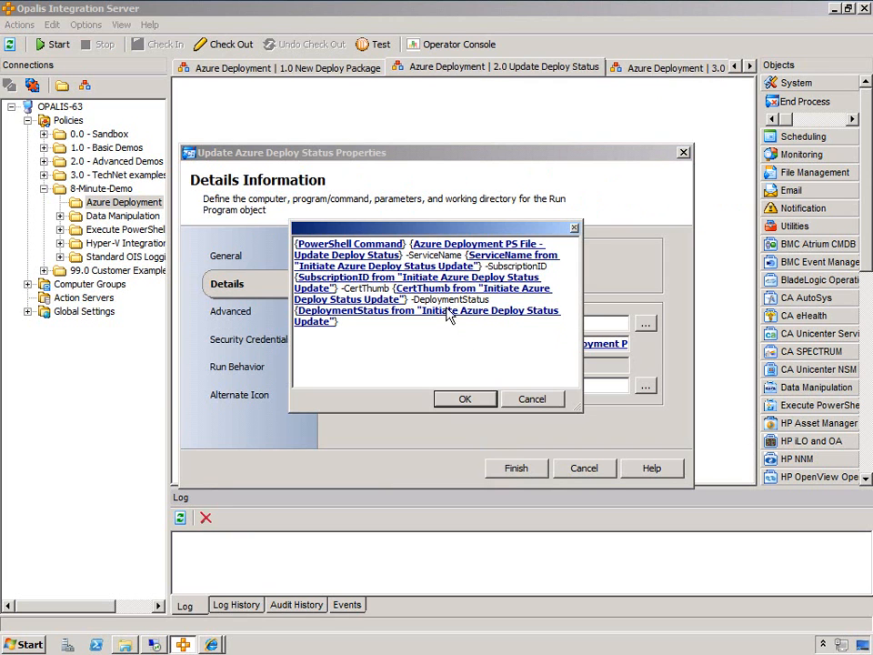
left_click(541, 402)
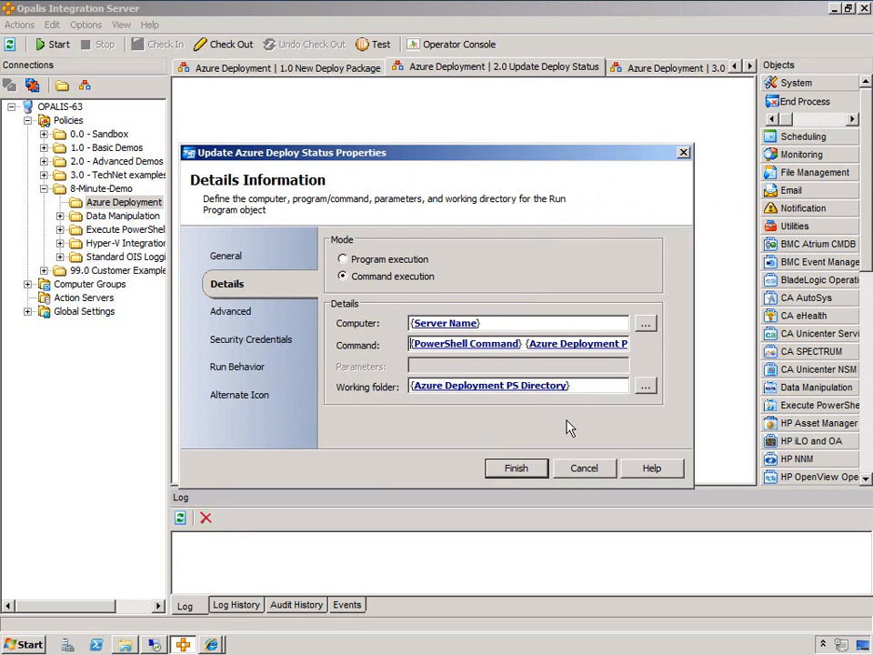
left_click(582, 469)
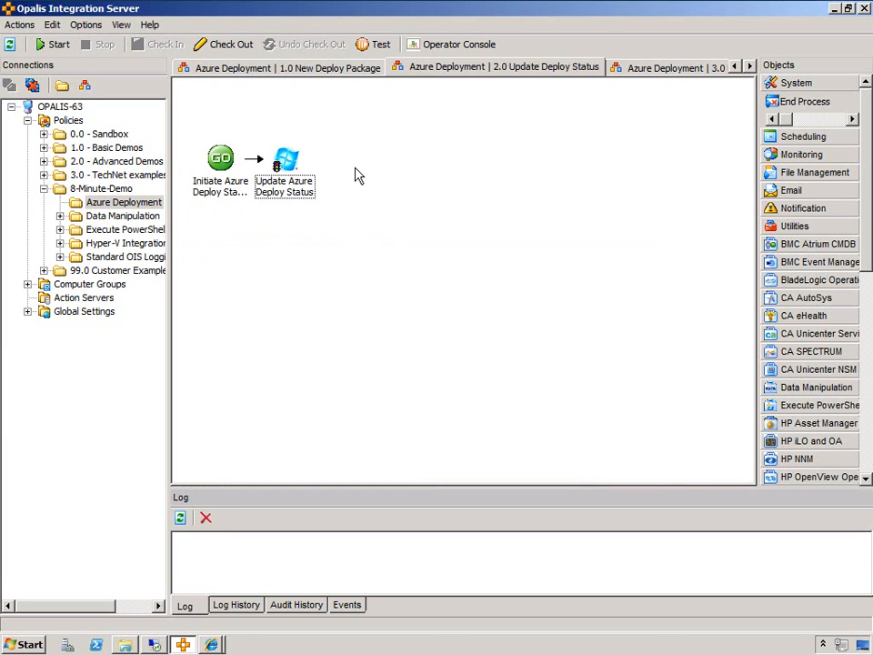
Return to the 0.0 Initiate Azure Deployment policy and examine the full Post Implementation Review value of Update Implementation Results - New
left_click(369, 72)
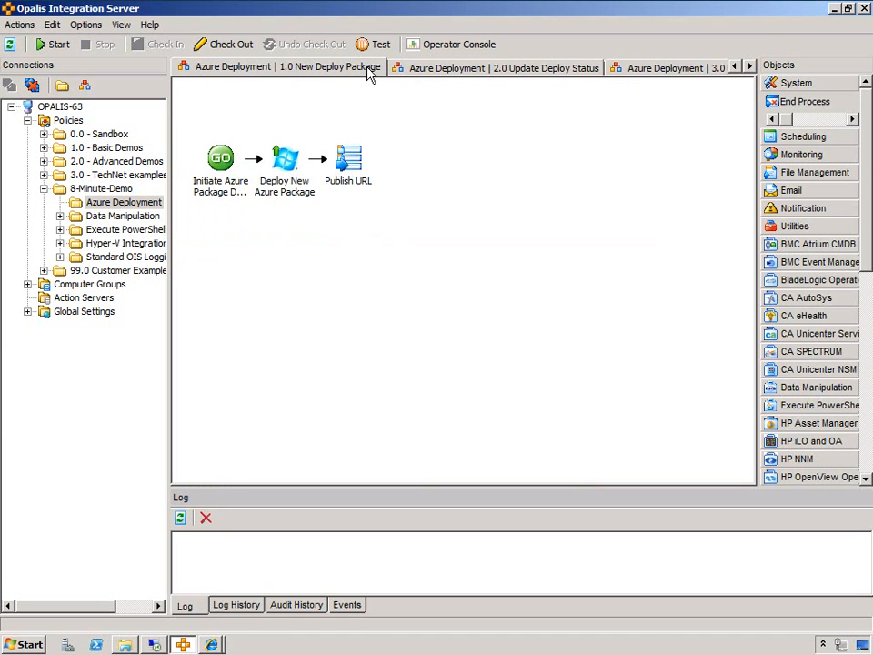
left_click(737, 66)
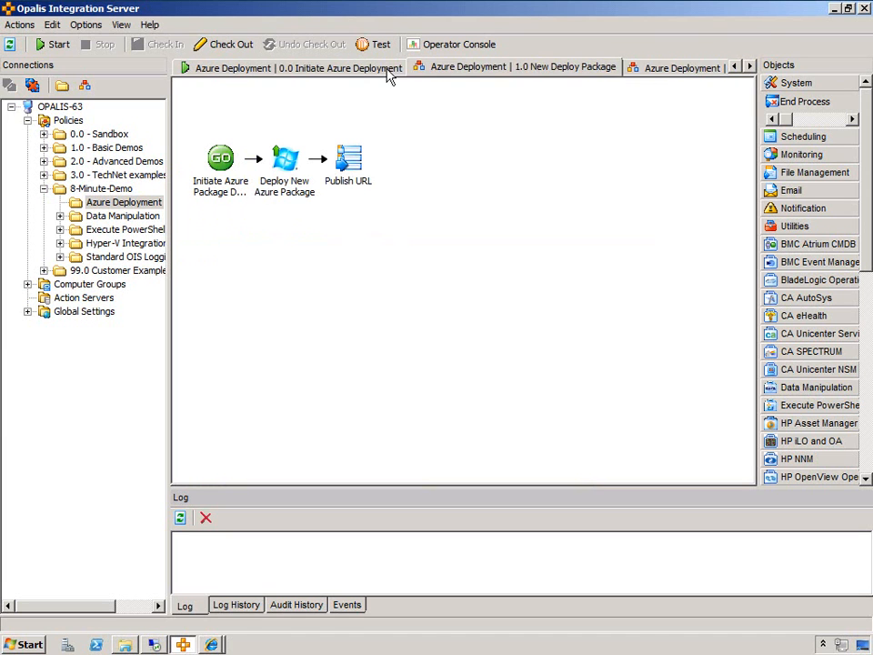
left_click(270, 63)
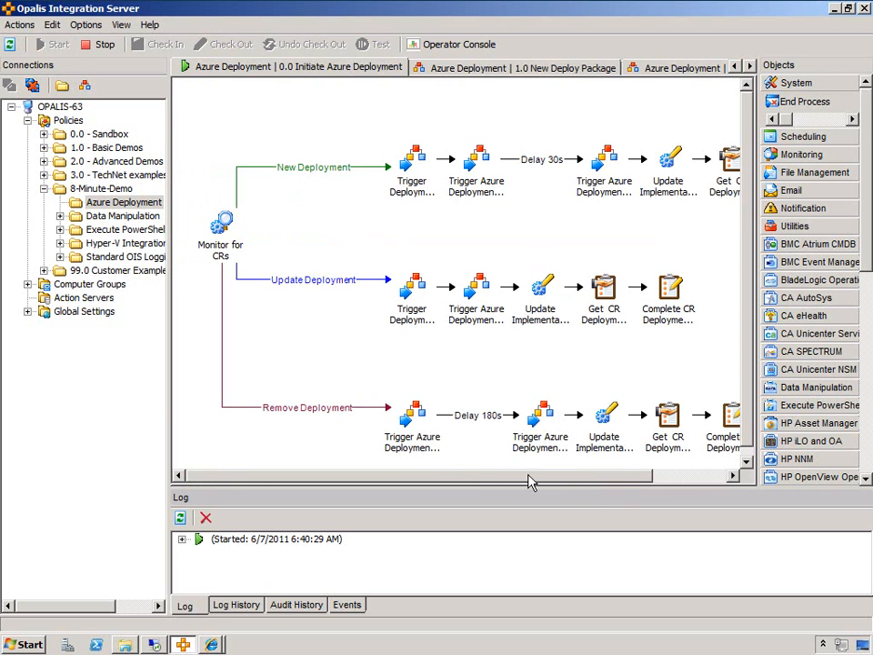
left_click_drag(514, 482, 593, 482)
left_click(581, 164)
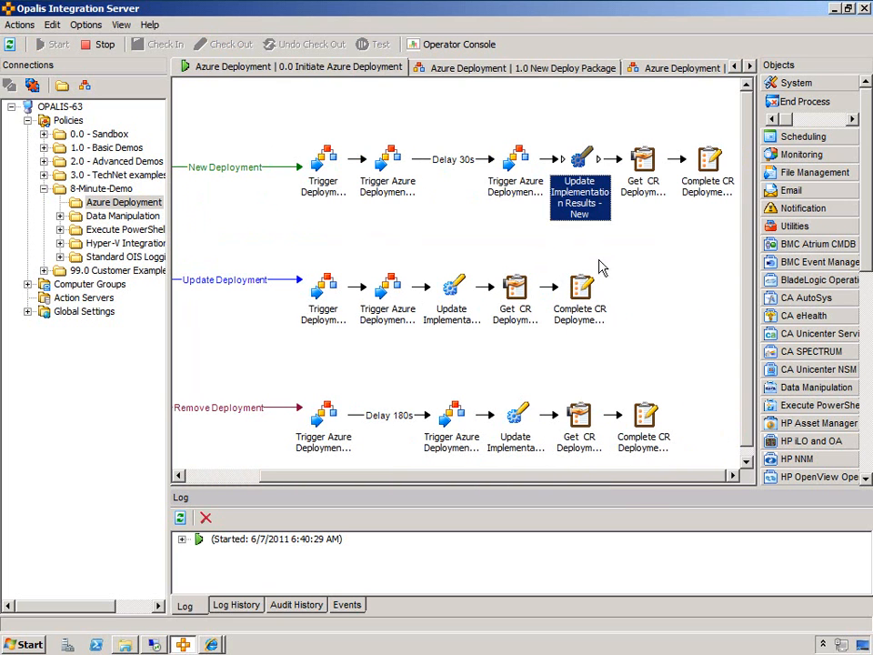
double_click(582, 162)
right_click(546, 367)
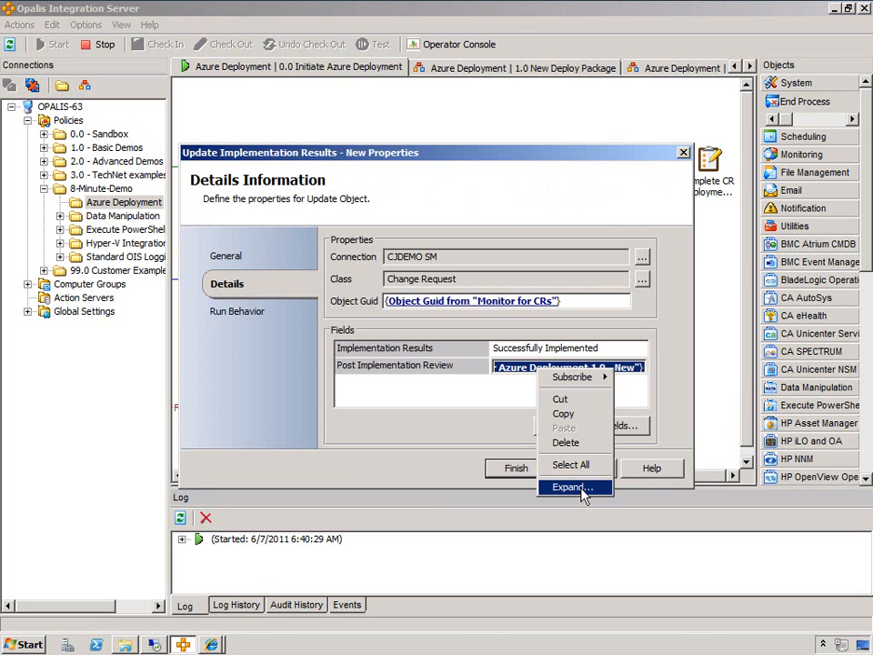
left_click(583, 488)
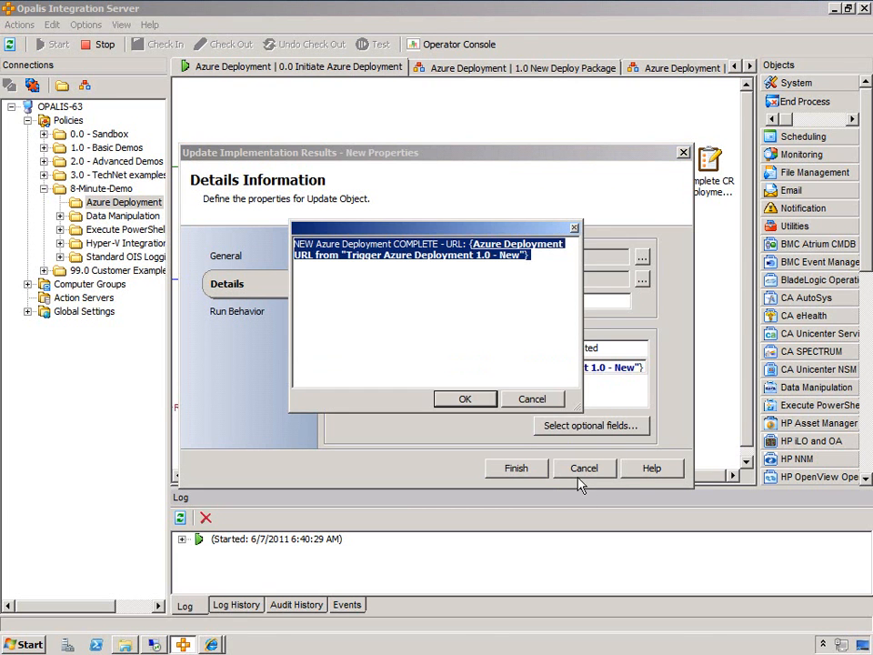
left_click(561, 254)
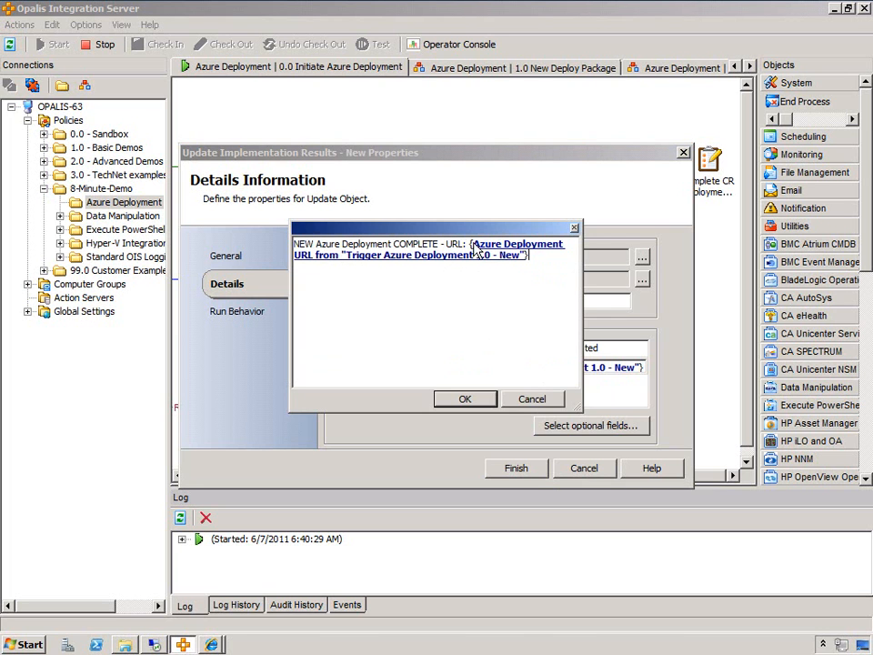
left_click(533, 400)
left_click(580, 469)
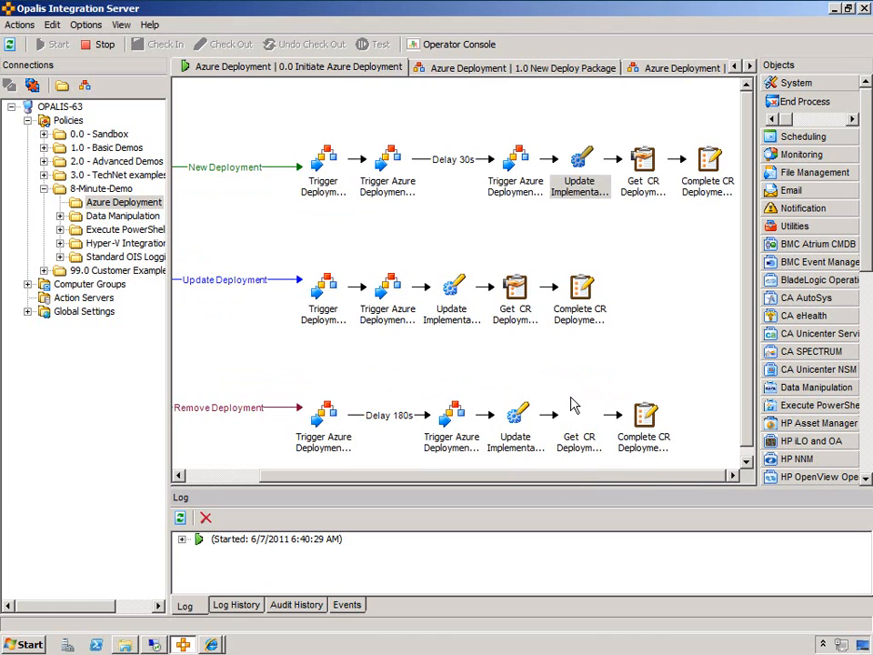
View the properties of Get CR Deployment Activities - New and the Status and Notes fields of Complete CR Deployment Activities - New
left_click(643, 160)
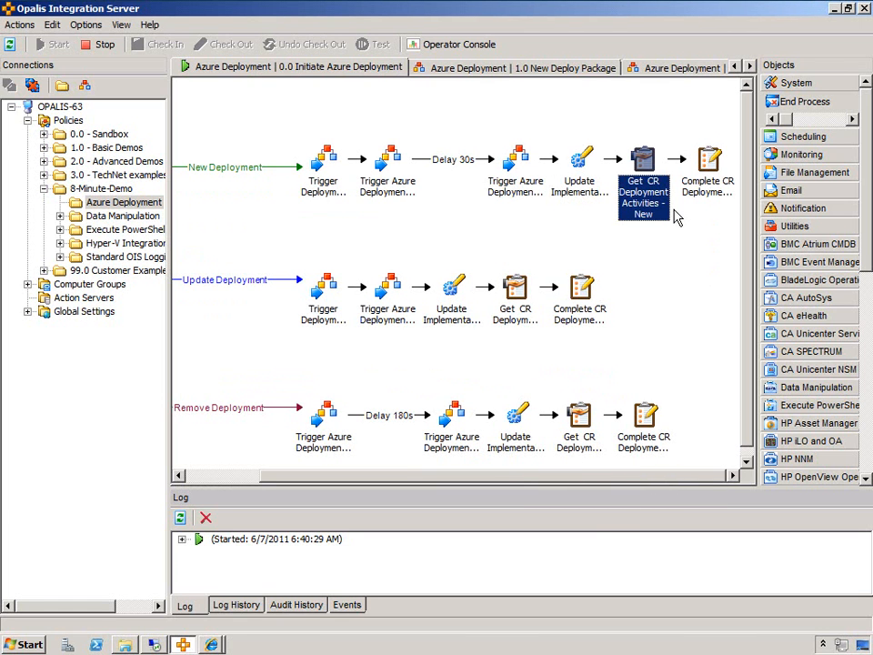
double_click(643, 160)
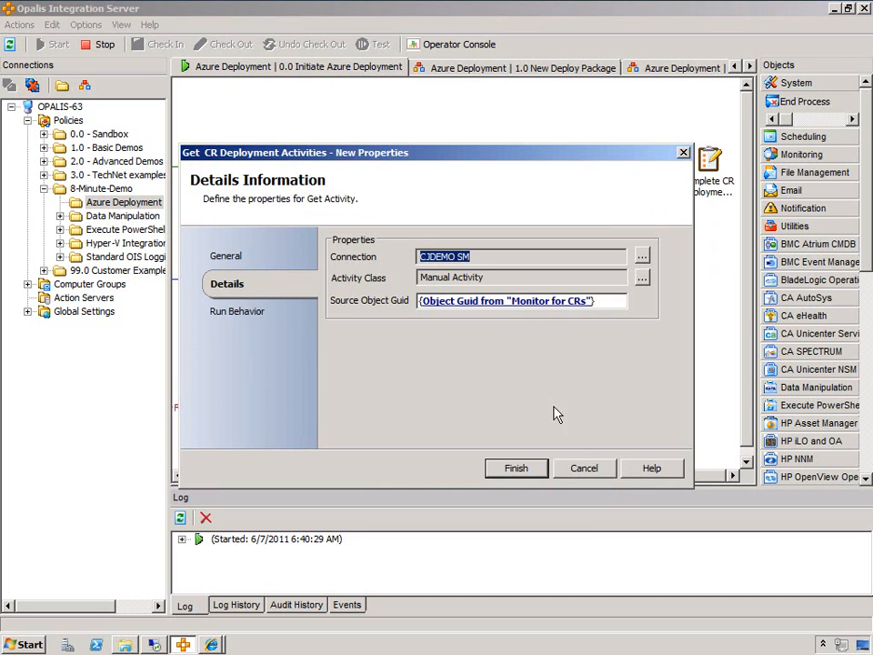
left_click(599, 472)
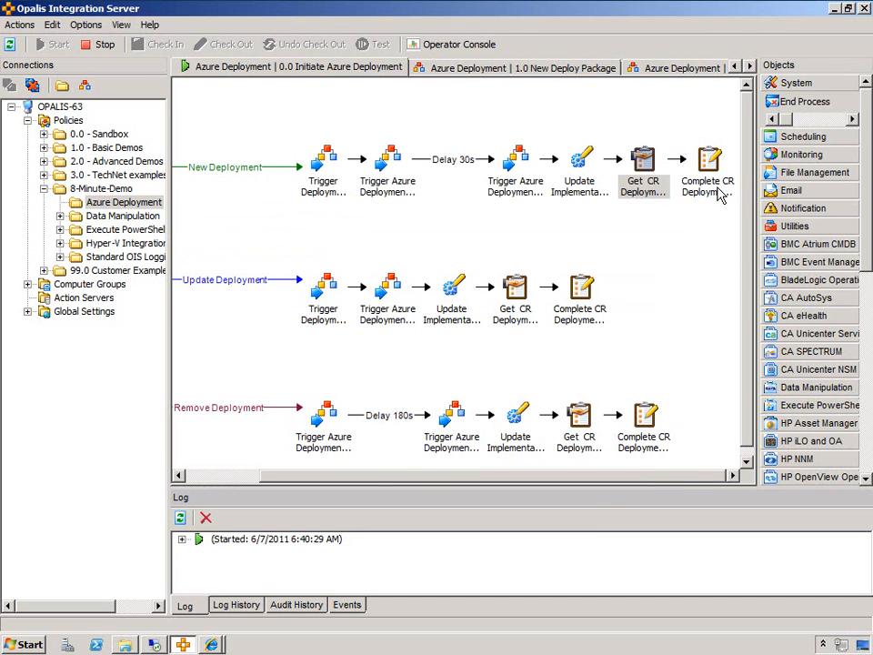
left_click(718, 169)
double_click(719, 183)
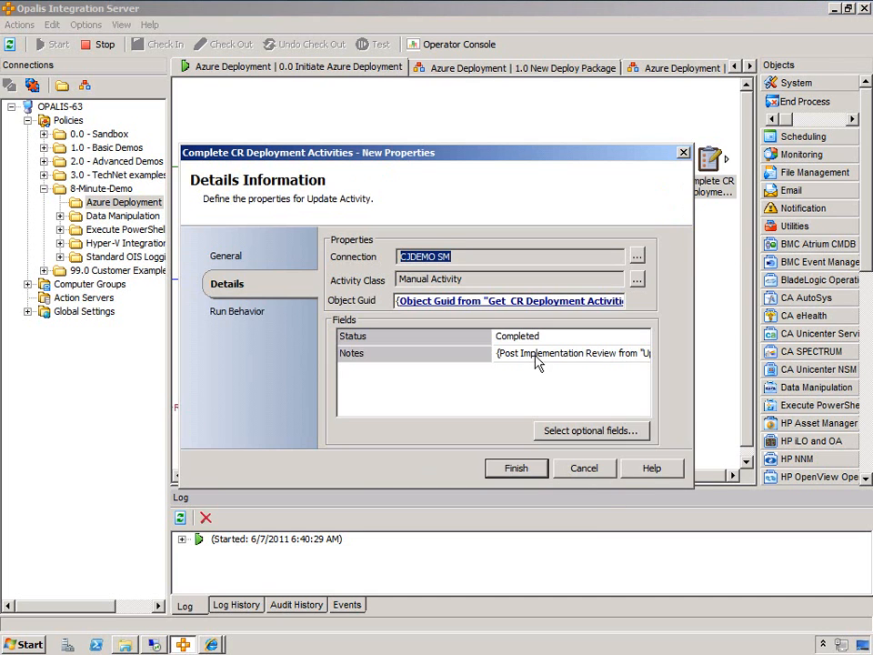
left_click_drag(487, 353, 411, 338)
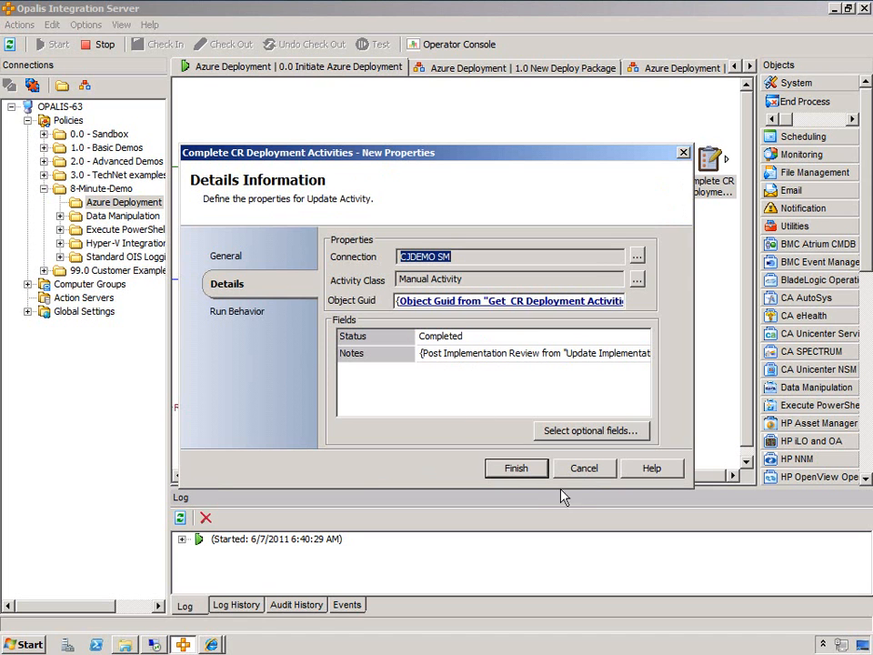
left_click(589, 469)
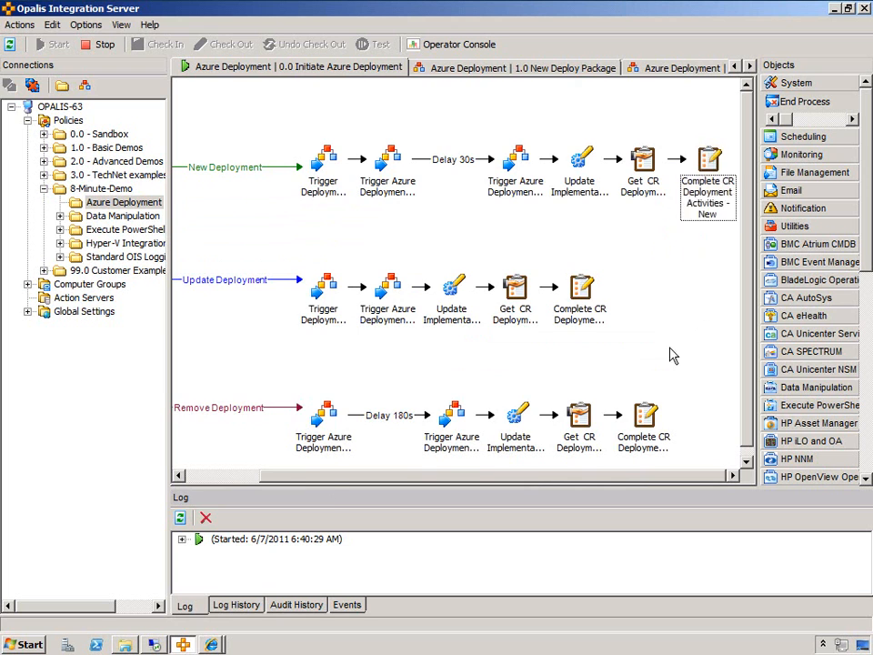
Go through the objects of the Update Deployment branch, from Trigger Deployment File Copy - Update to Complete CR Deployment Activities - Update
left_click_drag(305, 476, 285, 480)
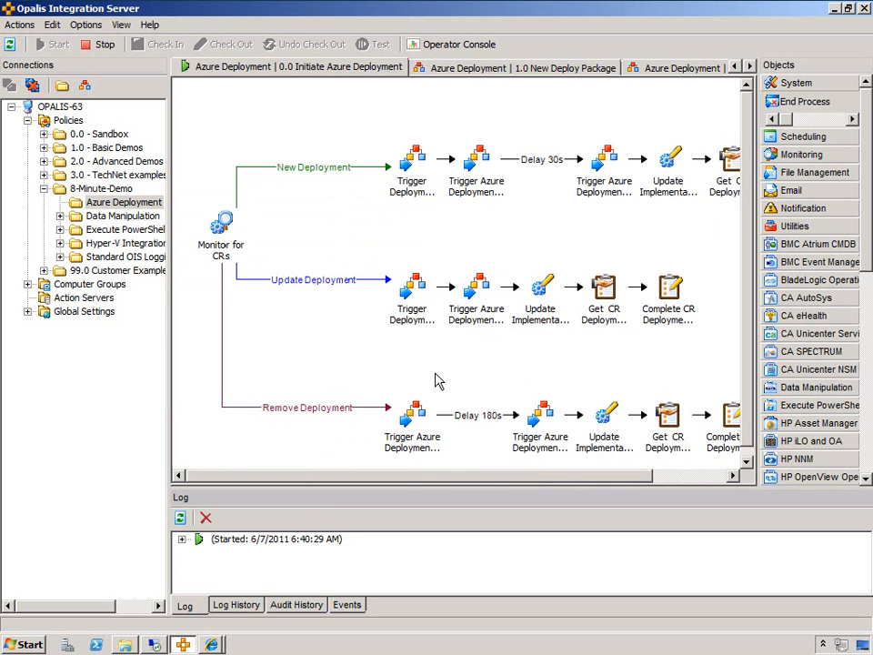
left_click(418, 293)
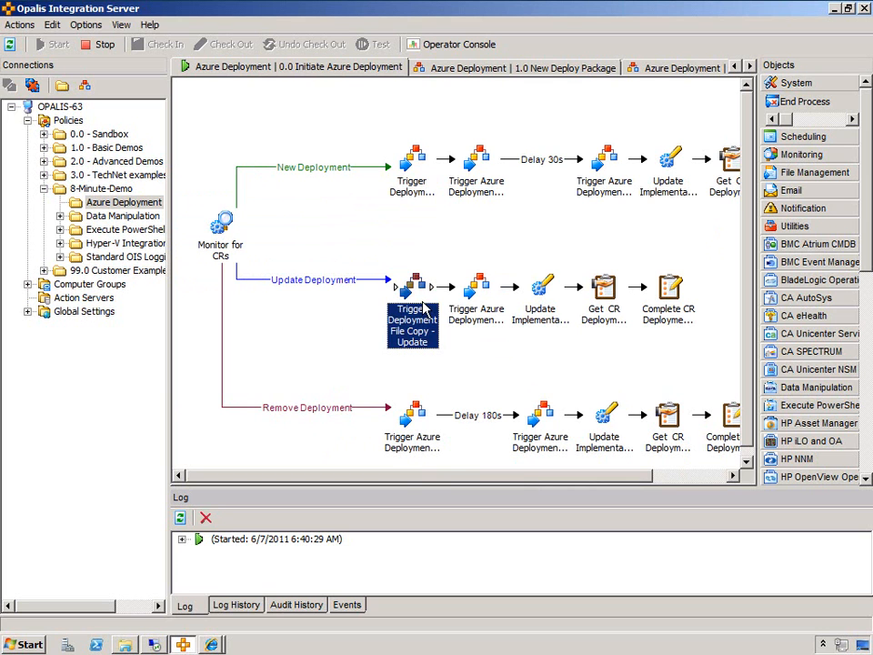
left_click(477, 289)
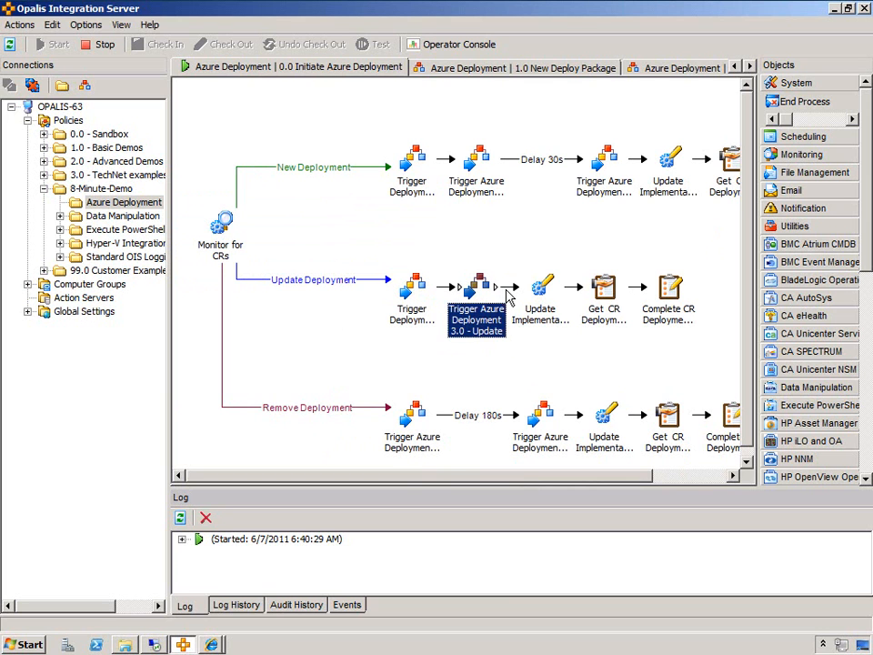
left_click(542, 287)
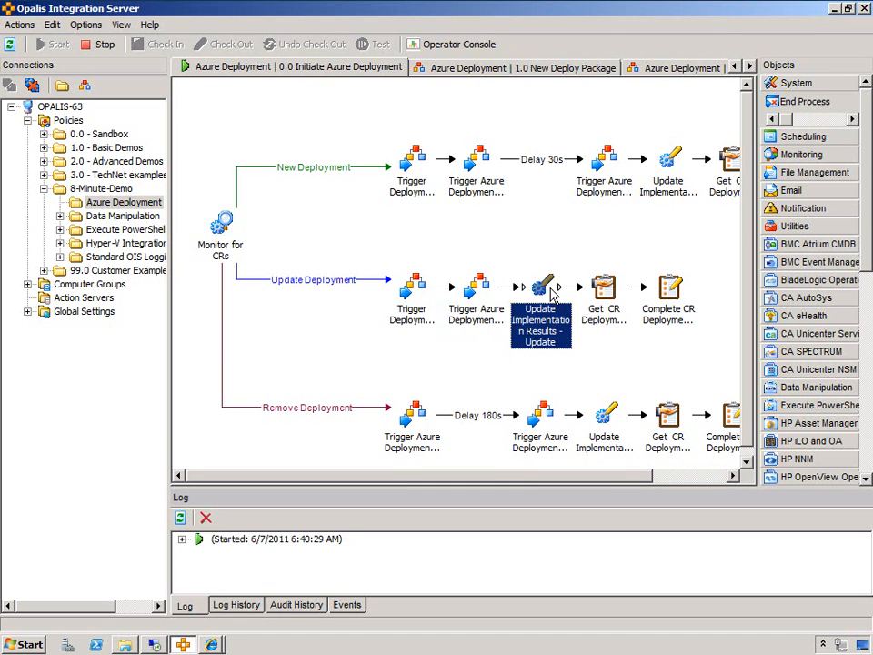
left_click(604, 289)
left_click(676, 344)
left_click(477, 359)
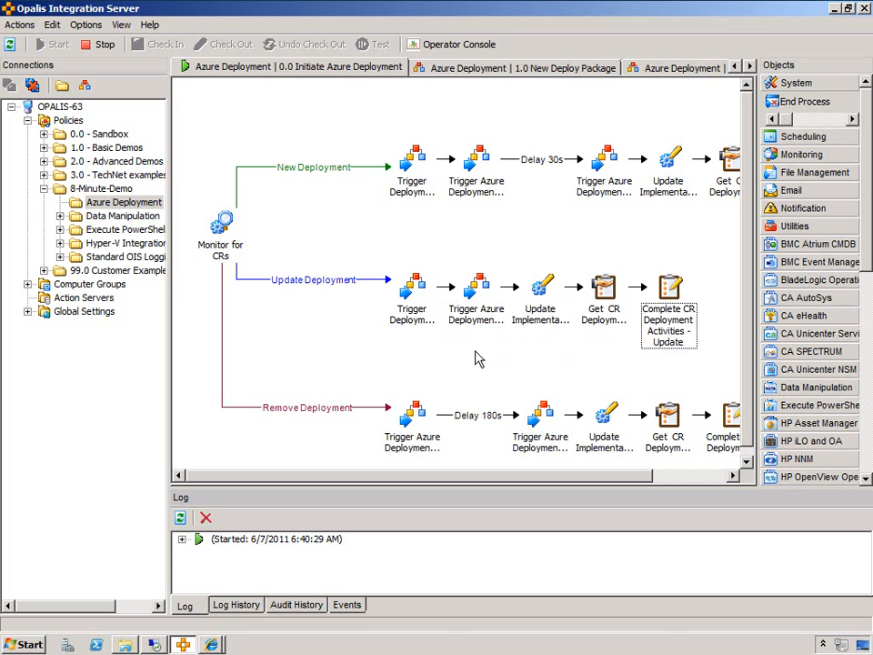
Go through the Remove Deployment branch from Trigger Azure Deployment 2.0 - Suspend through Trigger Azure Deployment 4.0 - Remove to Update Implementation Results
left_click(416, 411)
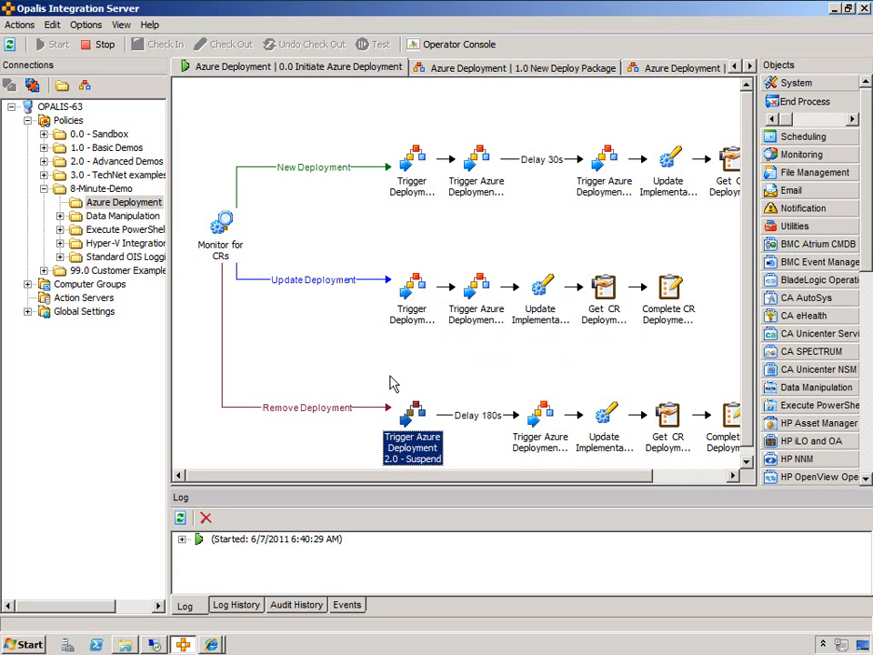
left_click(467, 419)
left_click(482, 435)
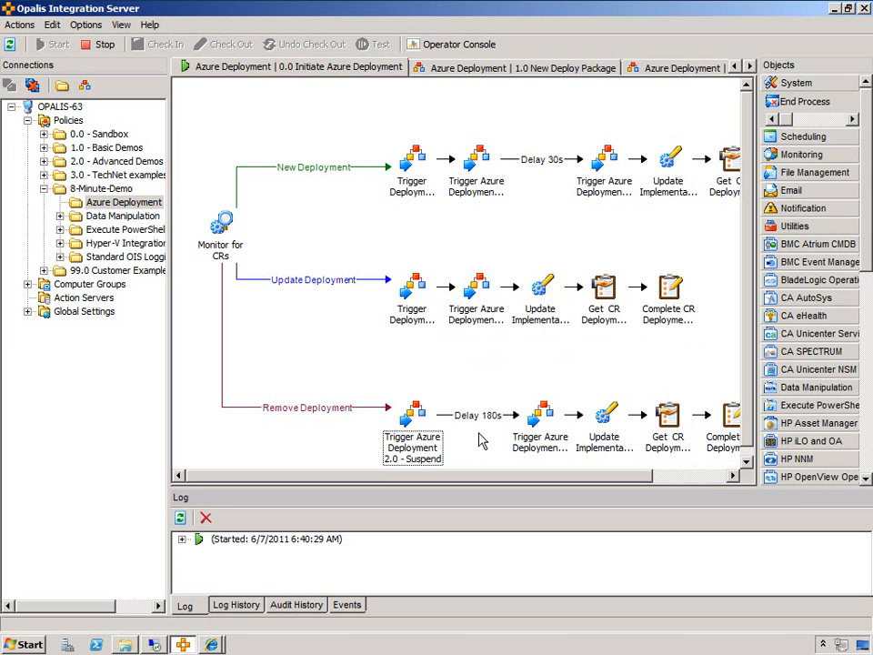
left_click(541, 450)
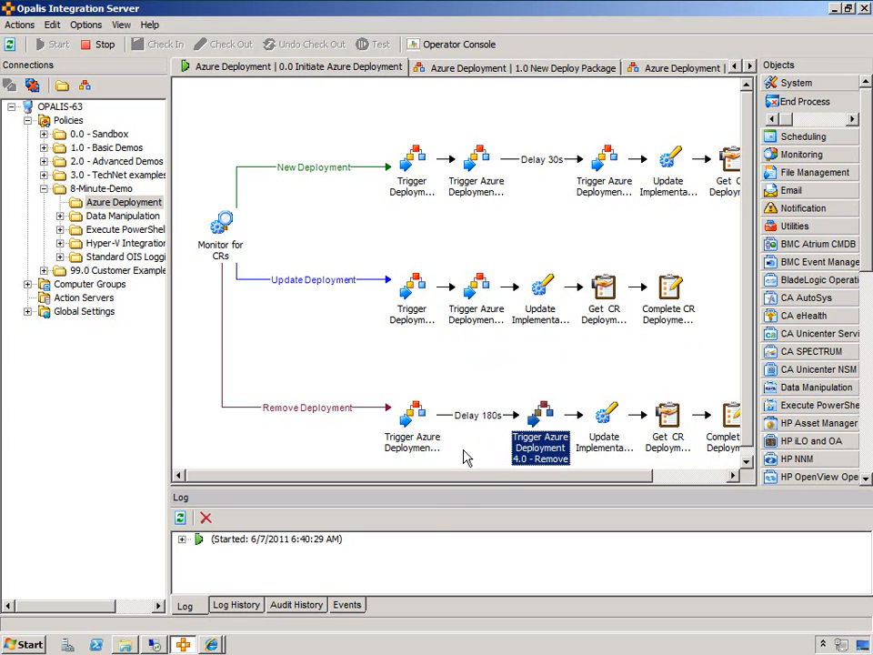
left_click_drag(467, 477, 513, 477)
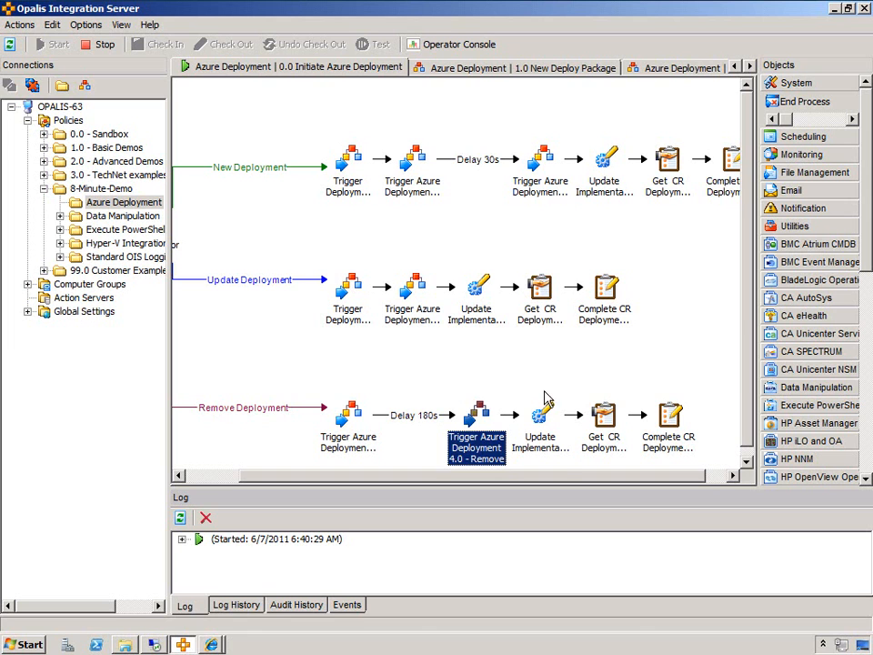
left_click(540, 418)
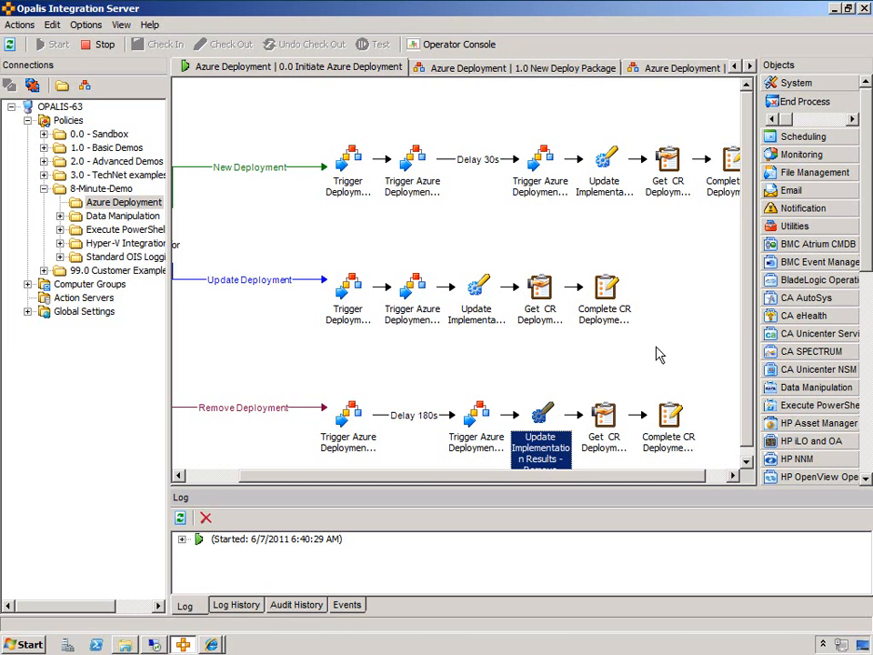
left_click(653, 371)
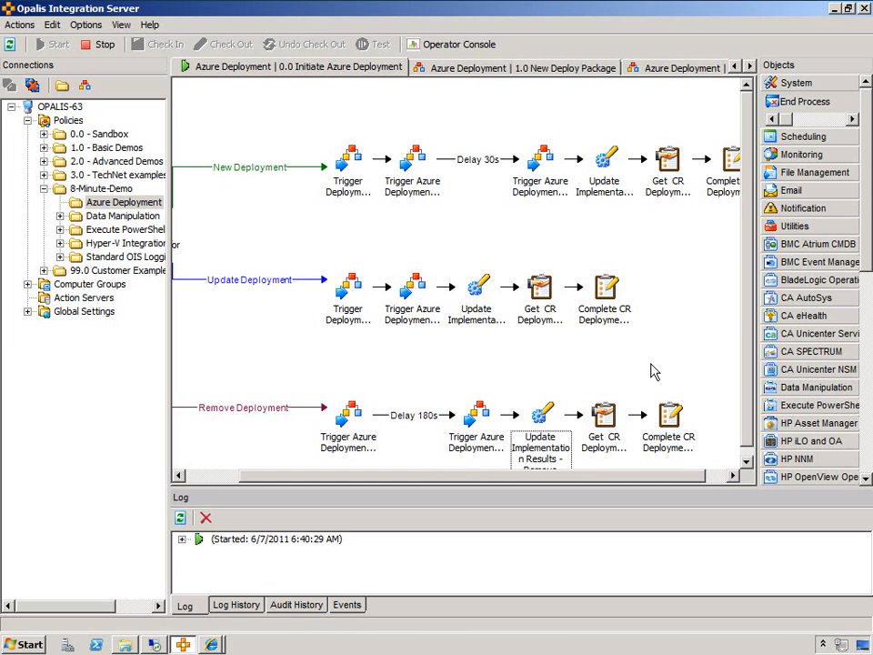
Review the start of the policy, where the New, Update and Remove Deployment links branch off from Monitor for CRs
left_click_drag(406, 480, 332, 479)
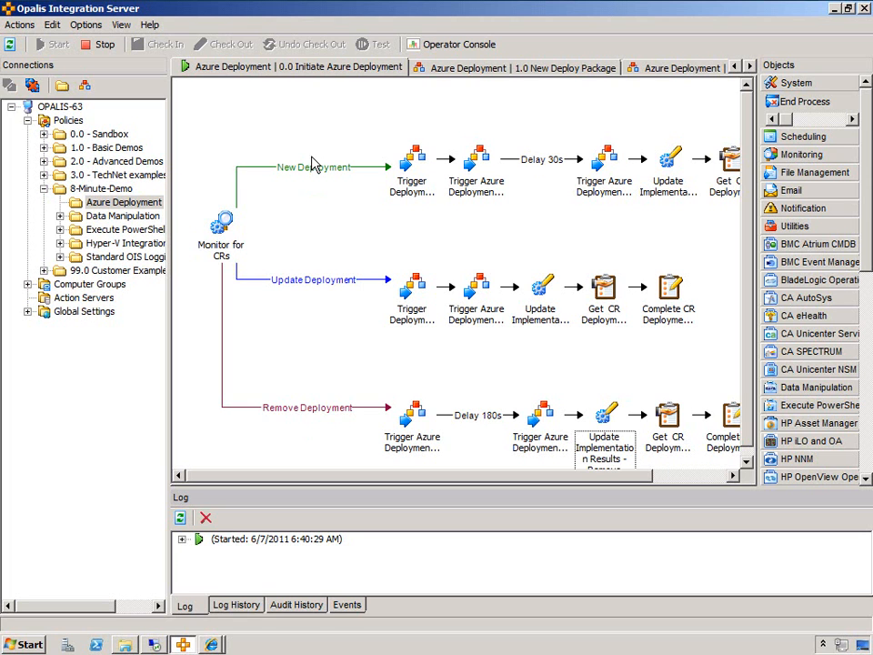
left_click(273, 407)
left_click(320, 206)
Switch to the 3.0 Update Deploy Package policy and examine the full PowerShell command of its Update Azure Deploy Package object
left_click(750, 67)
left_click(750, 67)
left_click(444, 71)
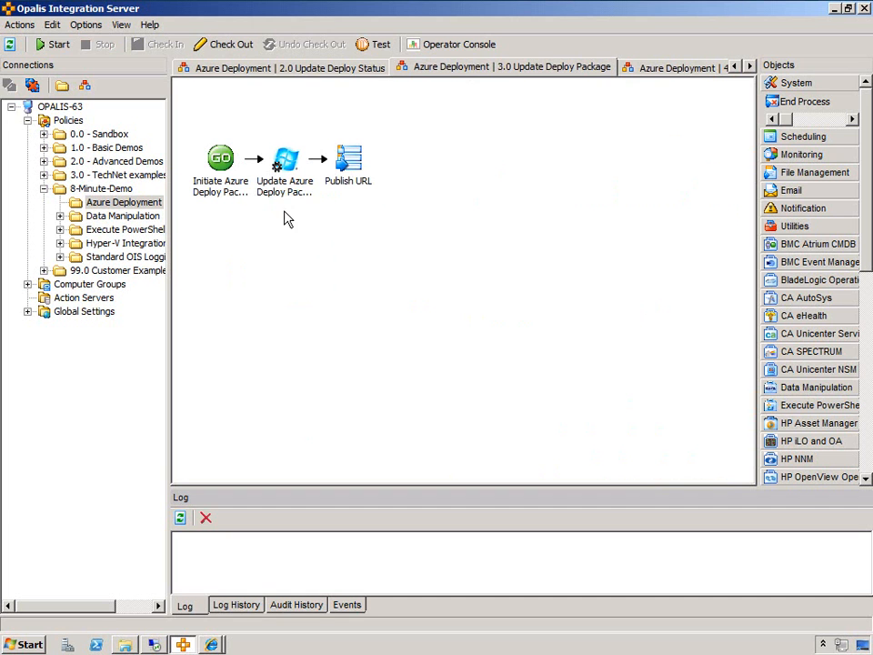
left_click(284, 160)
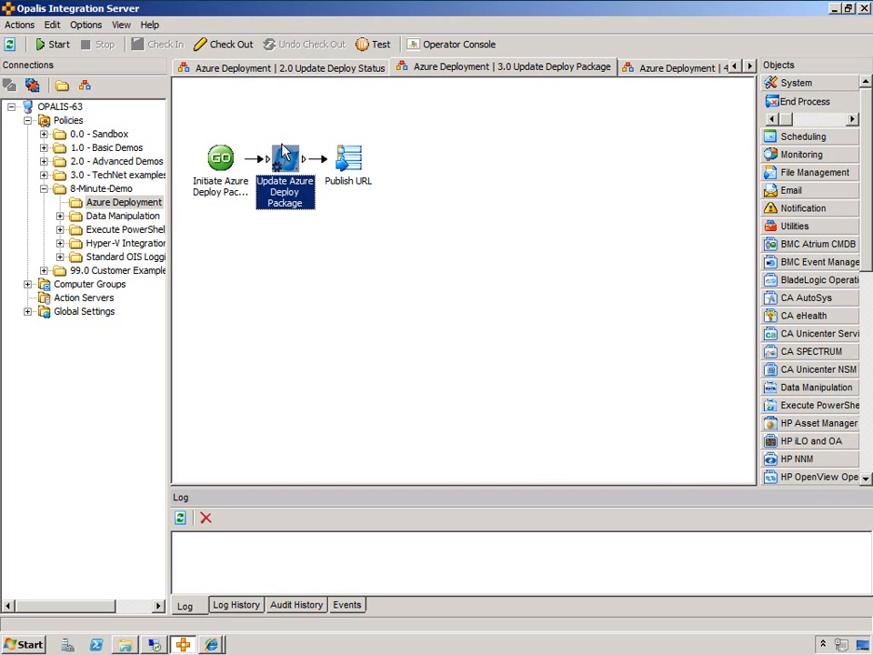
double_click(285, 156)
right_click(431, 345)
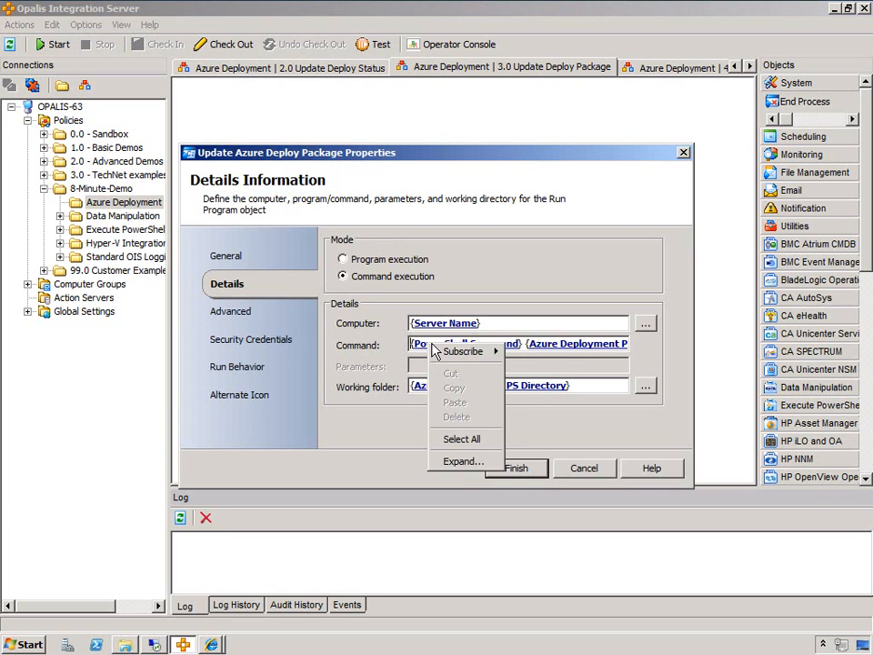
left_click(469, 461)
left_click(536, 382)
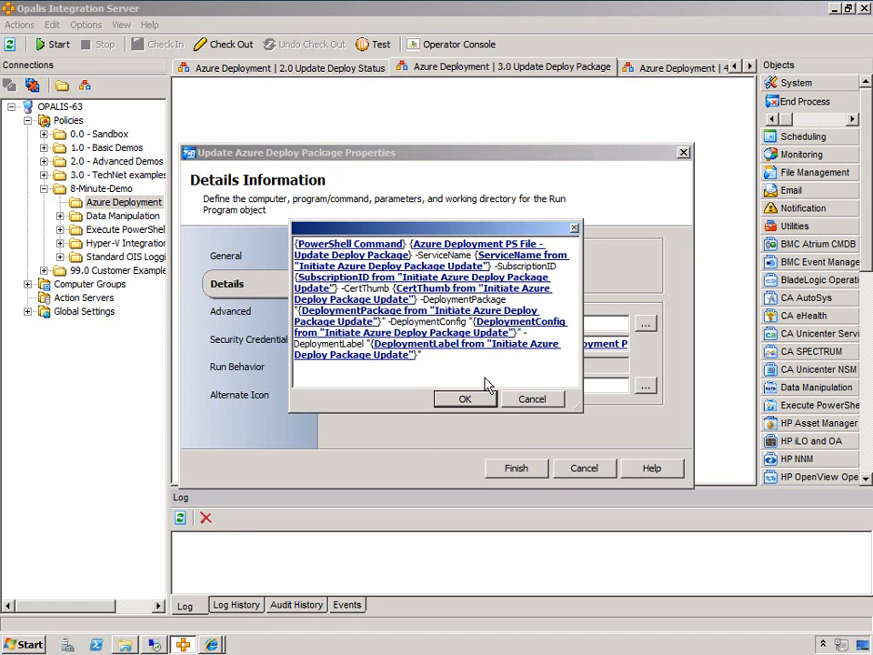
Switch to the 4.0 Remove Deploy Package policy, inspect the command of its Remove Azure Package object and close it without changes
left_click(526, 399)
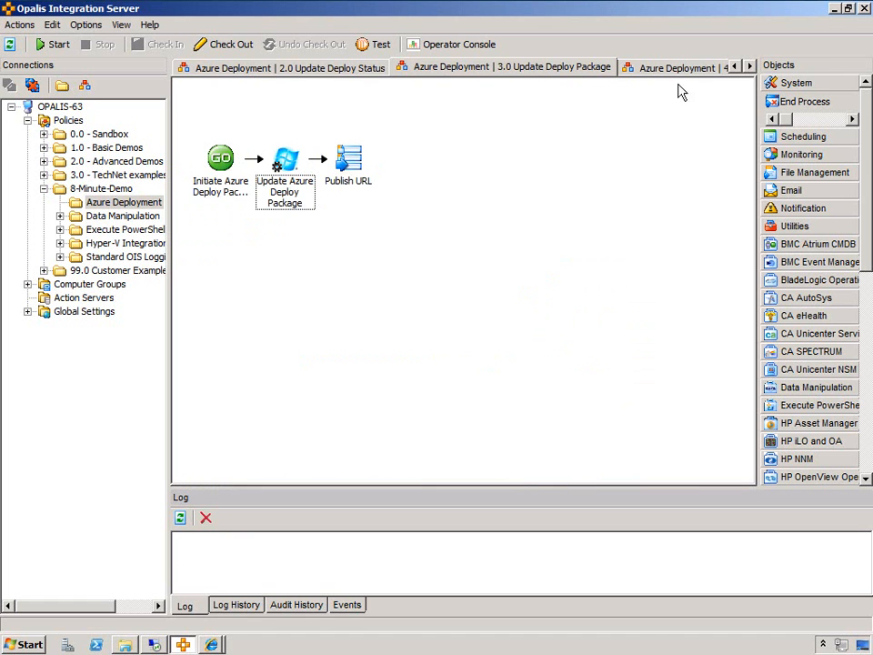
left_click(680, 67)
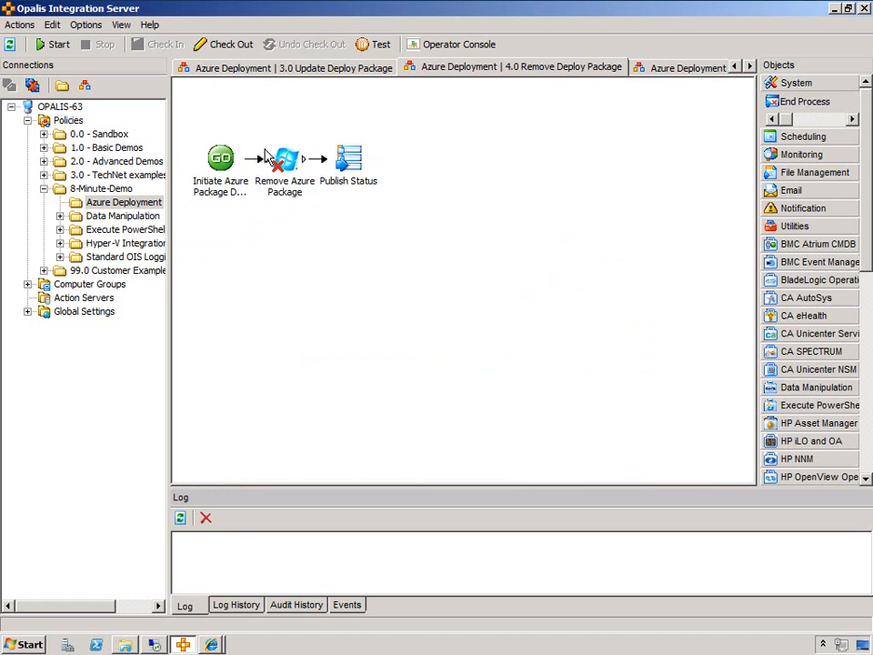
double_click(291, 178)
right_click(455, 340)
left_click(490, 462)
left_click(514, 356)
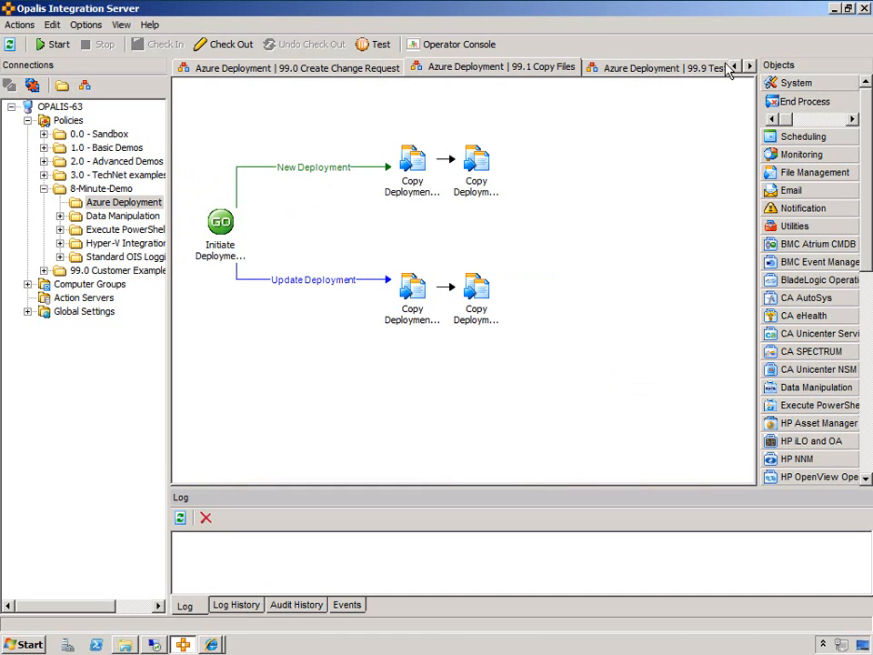
Return to the 0.0 Initiate Azure Deployment policy, checking the Service Manager change request list and the policy's running log entries
left_click(735, 67)
left_click(735, 68)
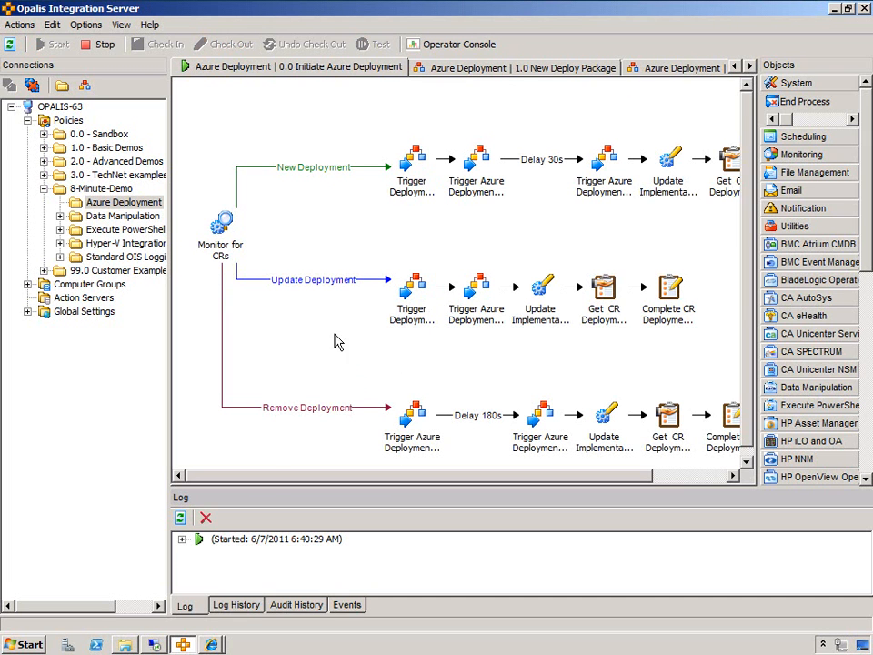
left_click(154, 645)
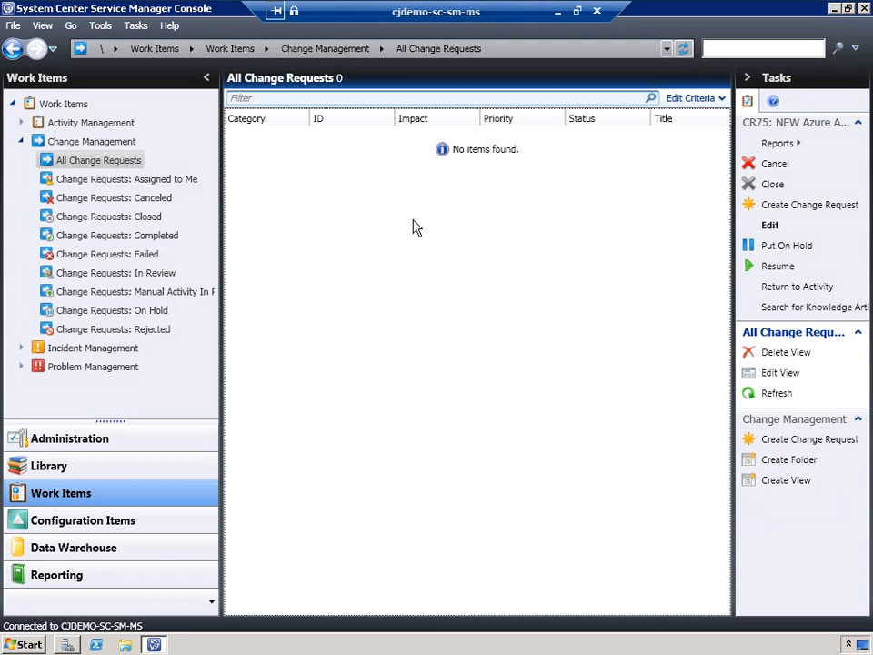
left_click(557, 11)
left_click(182, 540)
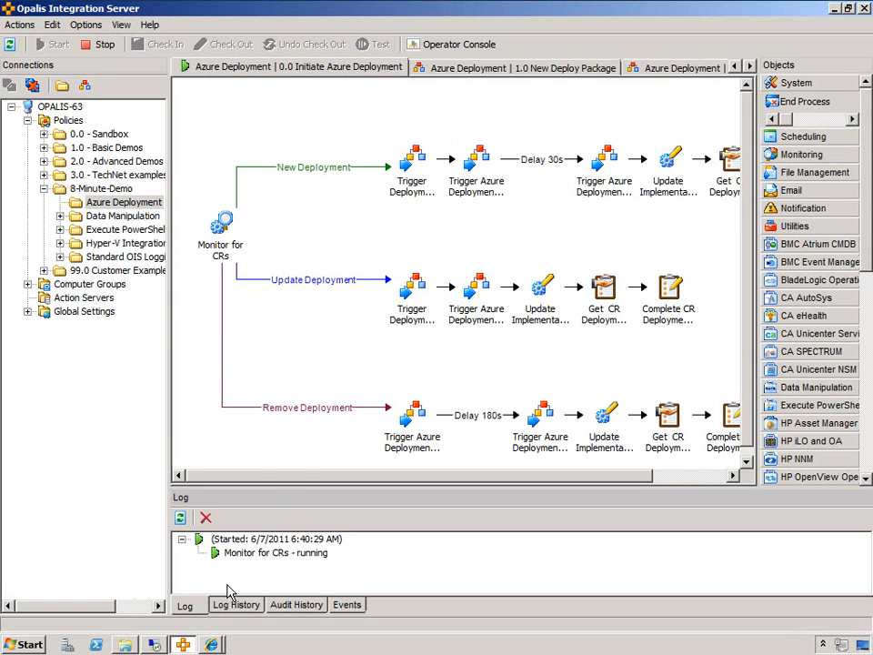
Switch to the Opalis Operator Console in the browser and log in with the administrator account
left_click(183, 642)
left_click(181, 619)
left_click(412, 224)
type("administrato")
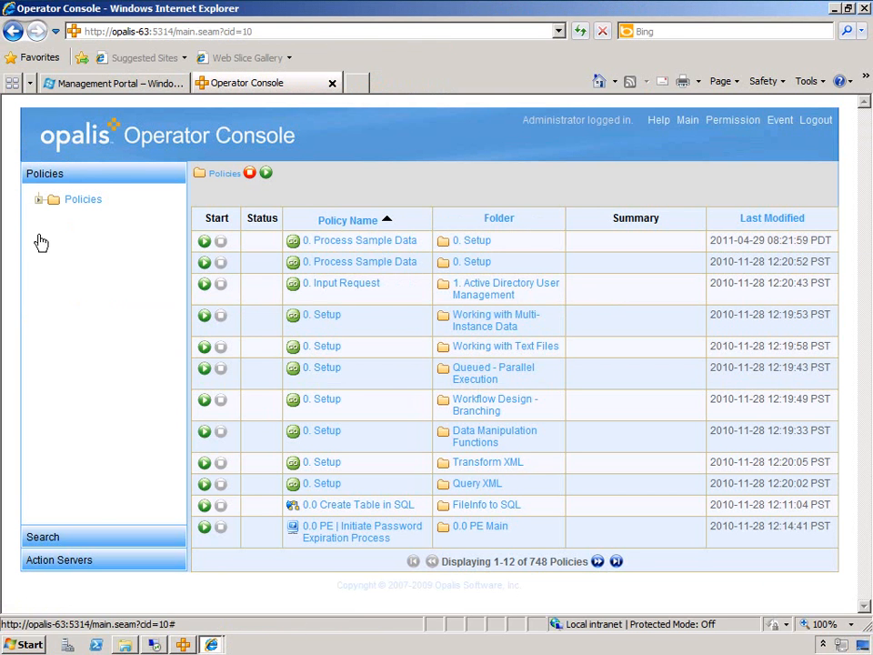
Search the Operator Console policies for "Azure"
left_click(54, 539)
left_click(81, 221)
type("Azure")
key("Return")
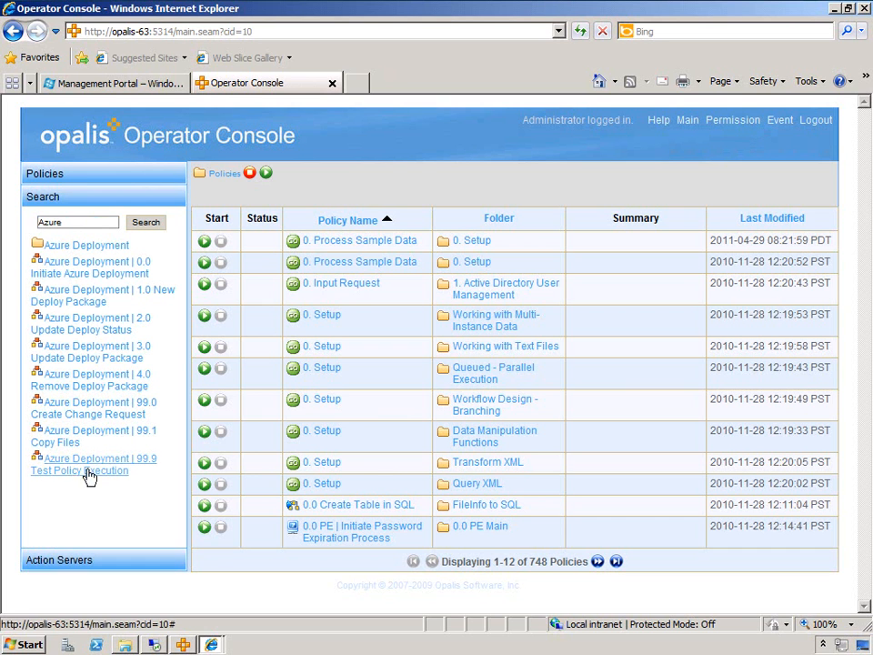
Start the 99.0 Create Change Request policy with the Azure Change Request Type set to NEW
left_click(111, 413)
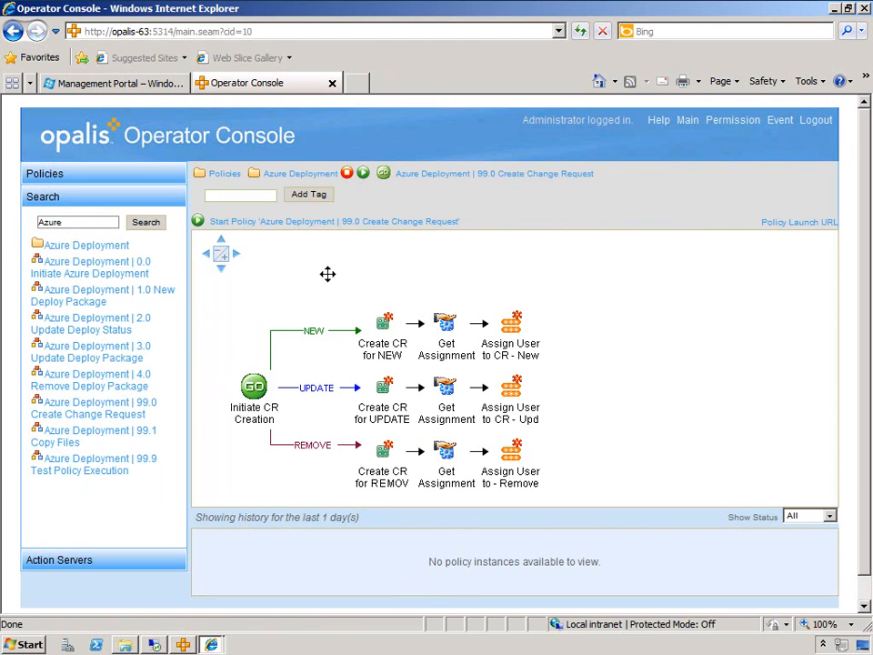
left_click(312, 225)
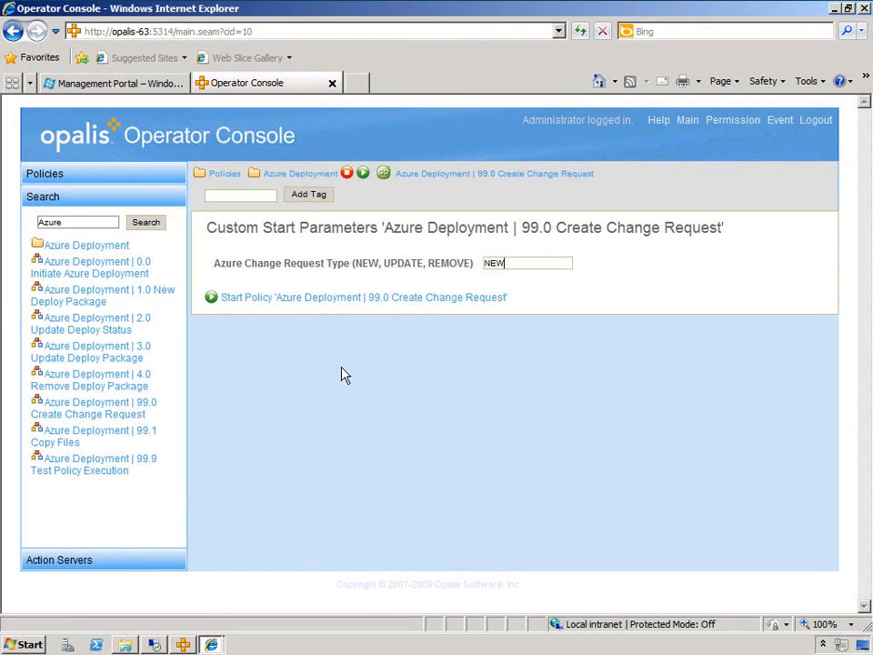
left_click(292, 302)
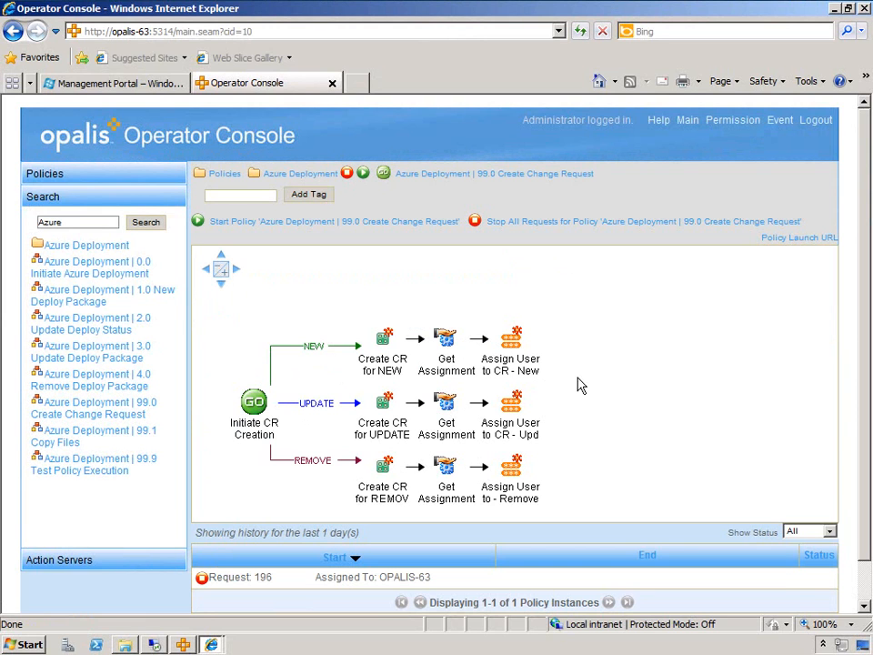
Switch to Service Manager, refresh All Change Requests and open CR105, the NEW Azure Application Deployment Request
left_click(156, 646)
left_click(683, 50)
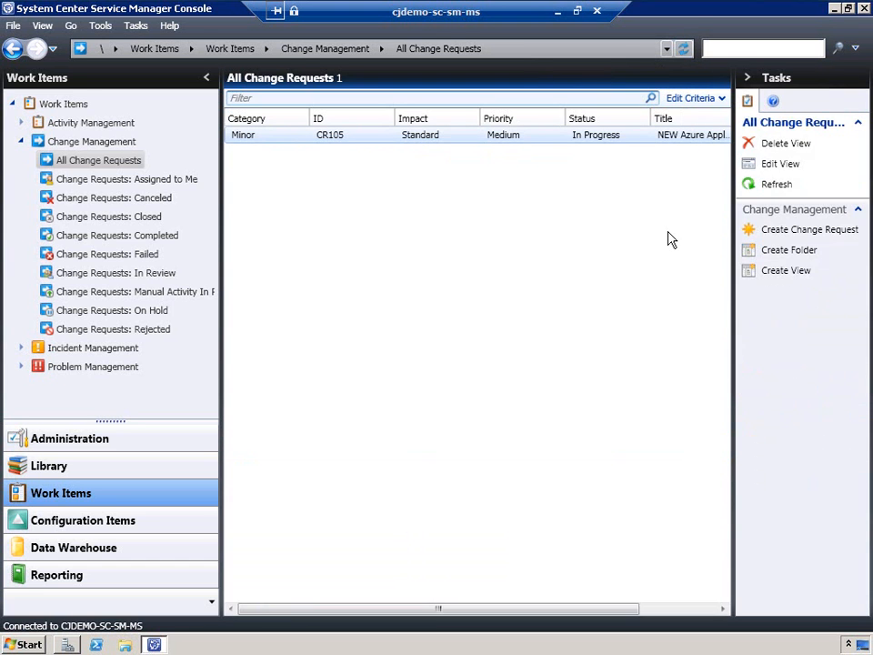
double_click(592, 135)
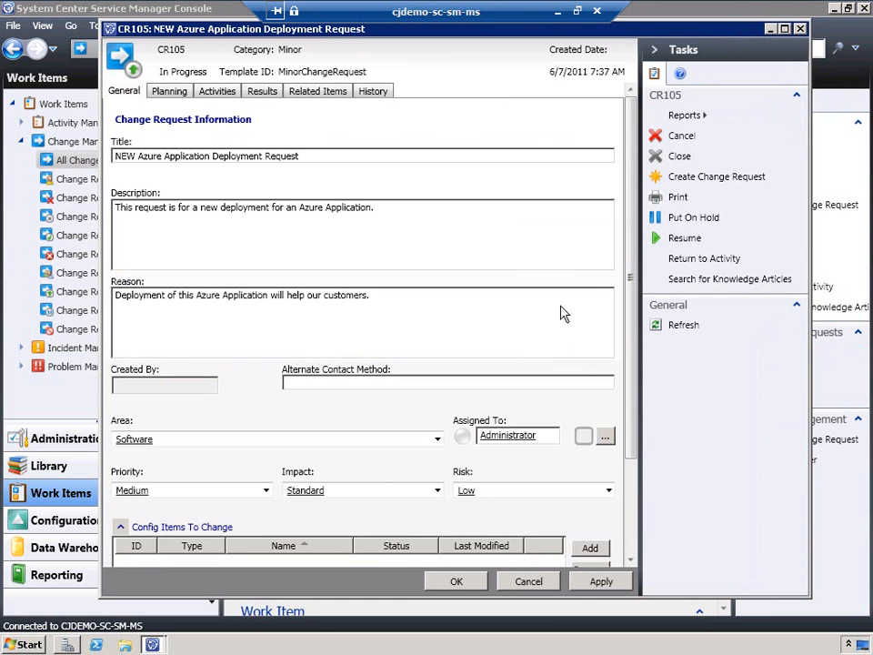
Review the general information, process activities and results of CR105, and close the request without saving changes
scroll(629, 300, "down", 1)
left_click_drag(633, 323, 635, 171)
left_click(220, 92)
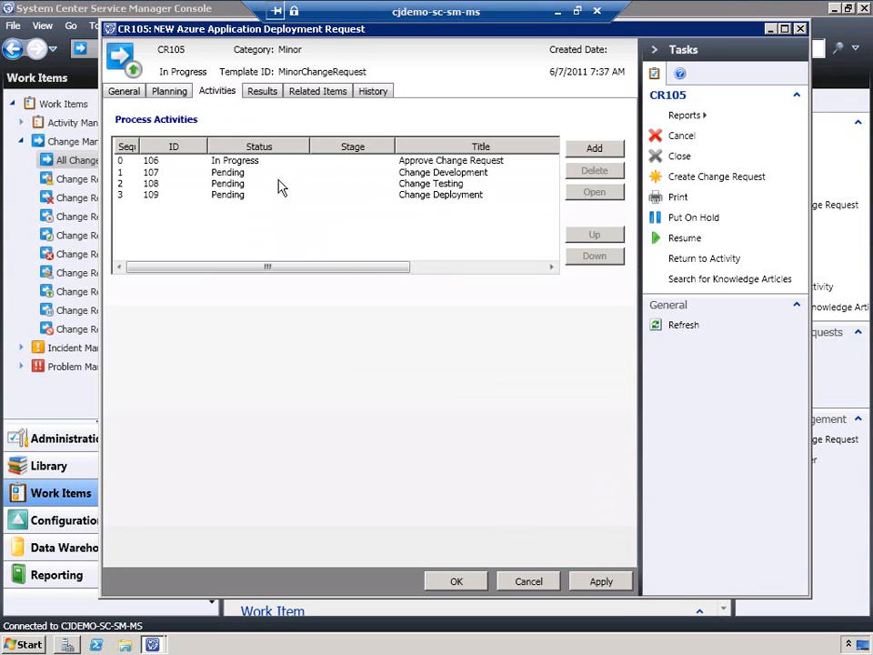
left_click(262, 91)
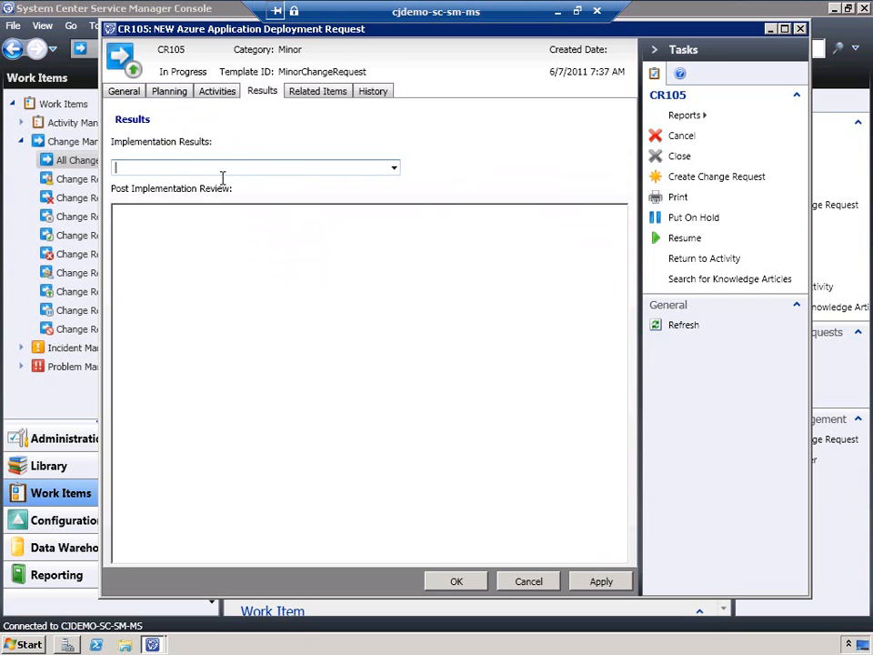
left_click(526, 582)
left_click(478, 376)
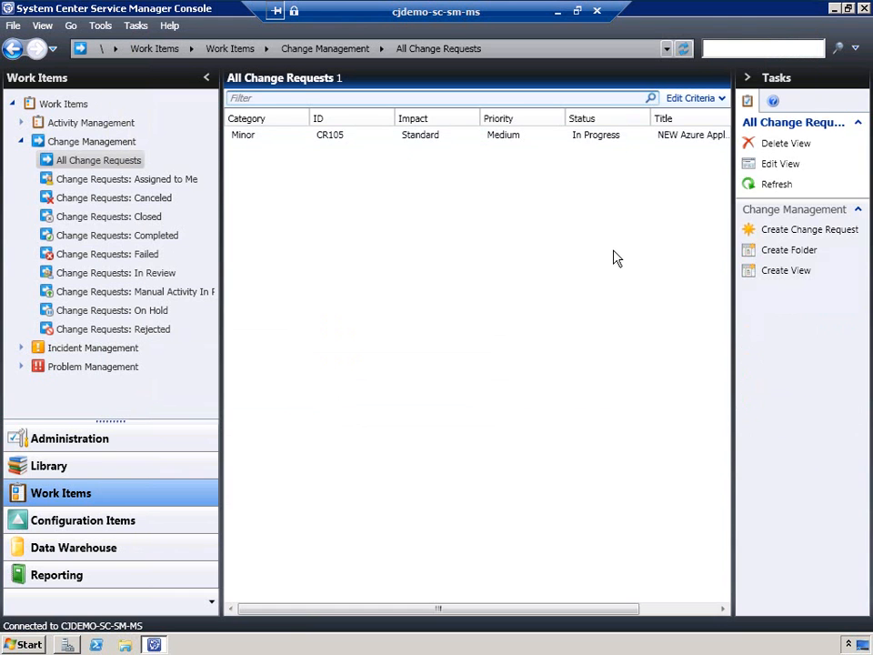
Return to the Operator Console and view the object progress of the 06:40:29 instance of 0.0 Initiate Azure Deployment
left_click(558, 12)
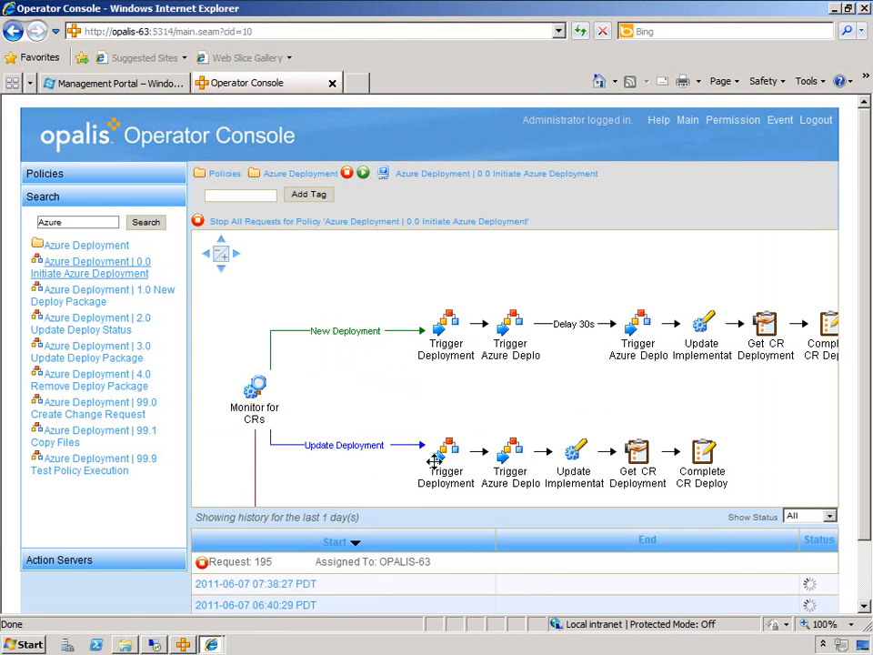
left_click(324, 597)
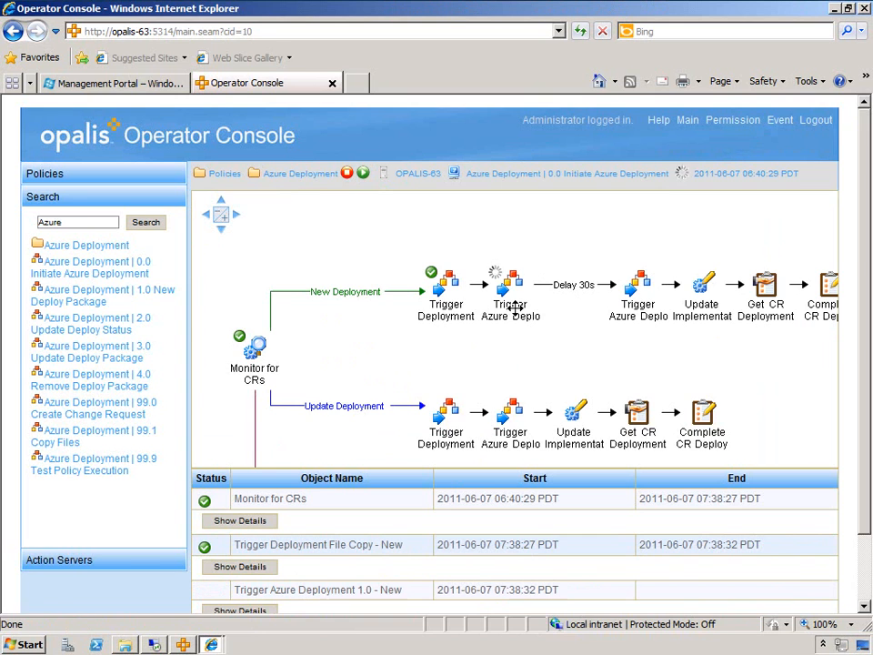
Switch to the Windows Azure Management Portal, narrow the Name column and widen the Status column to read the deployment states
left_click(98, 80)
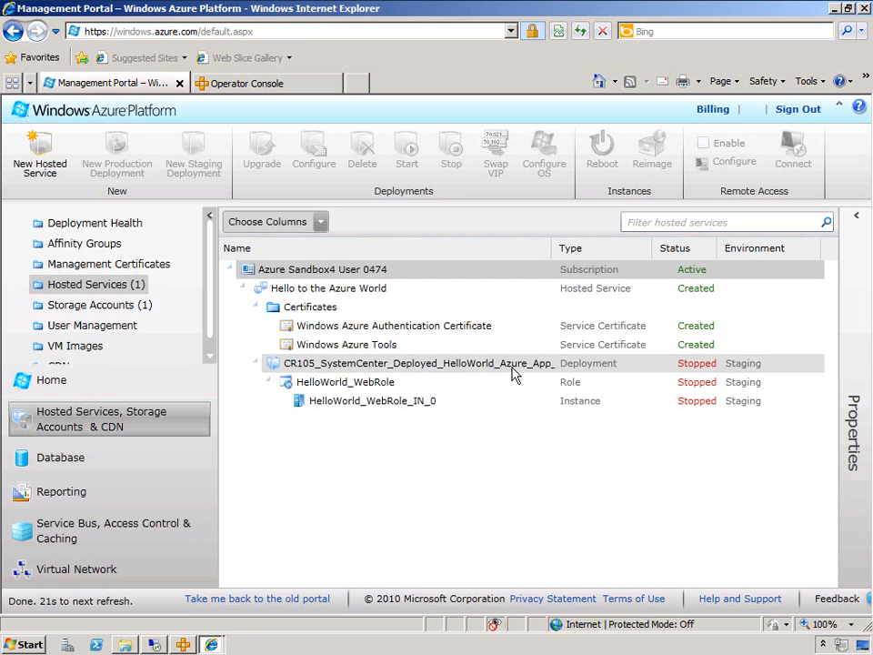
left_click_drag(540, 244, 571, 244)
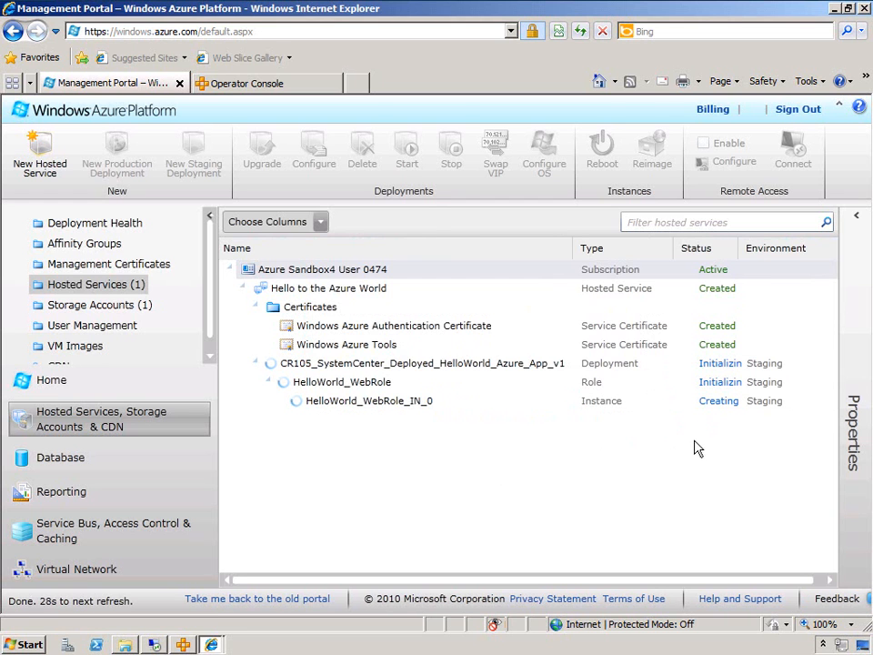
left_click_drag(575, 243, 522, 242)
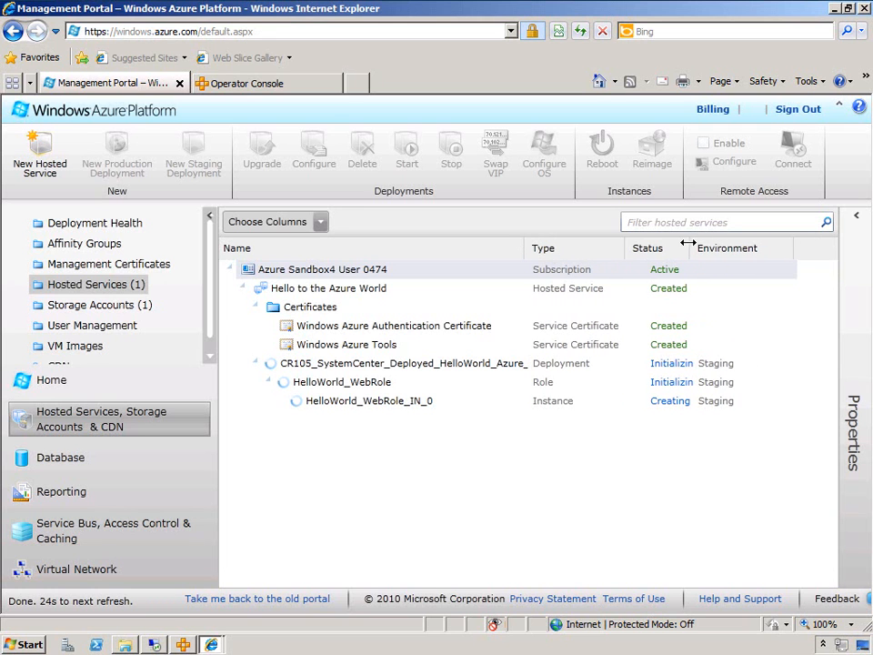
left_click_drag(687, 243, 729, 244)
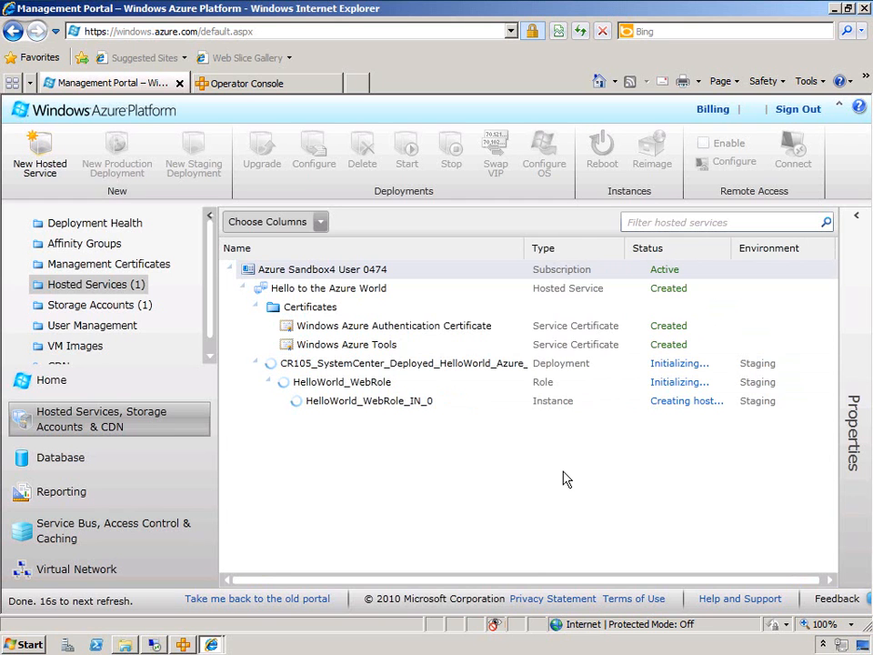
Browse to the PowerShell folder under C:\WindowsAzure\Deployments in the file explorer and look over its Azure deployment scripts
left_click(128, 646)
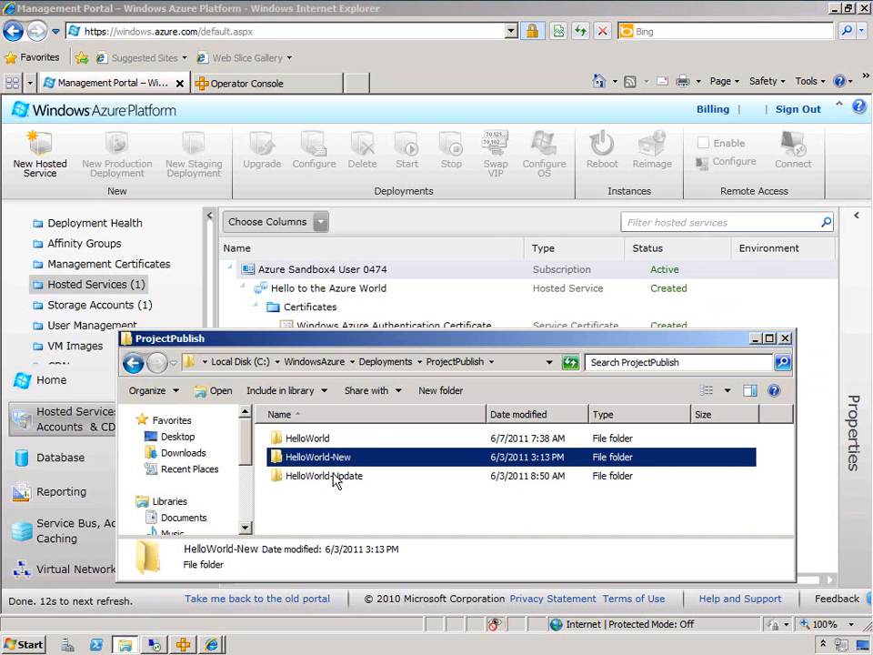
left_click(382, 362)
double_click(313, 459)
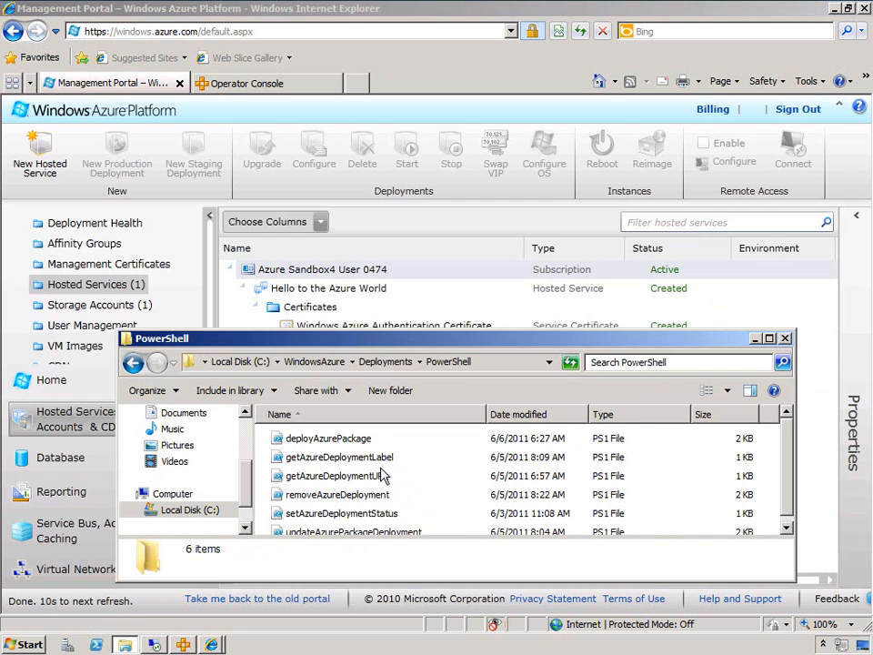
left_click_drag(406, 339, 407, 248)
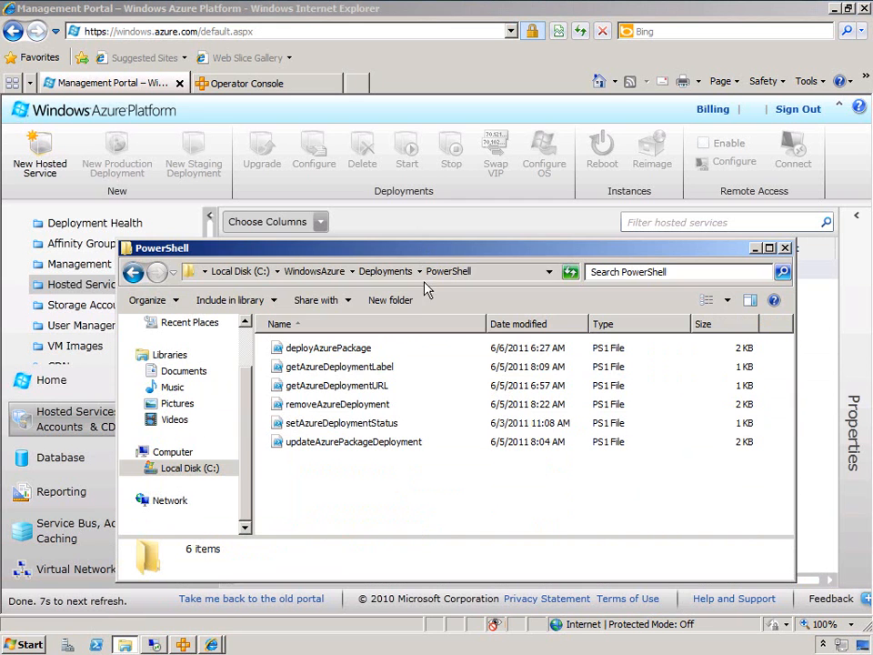
left_click(347, 368)
left_click(347, 385)
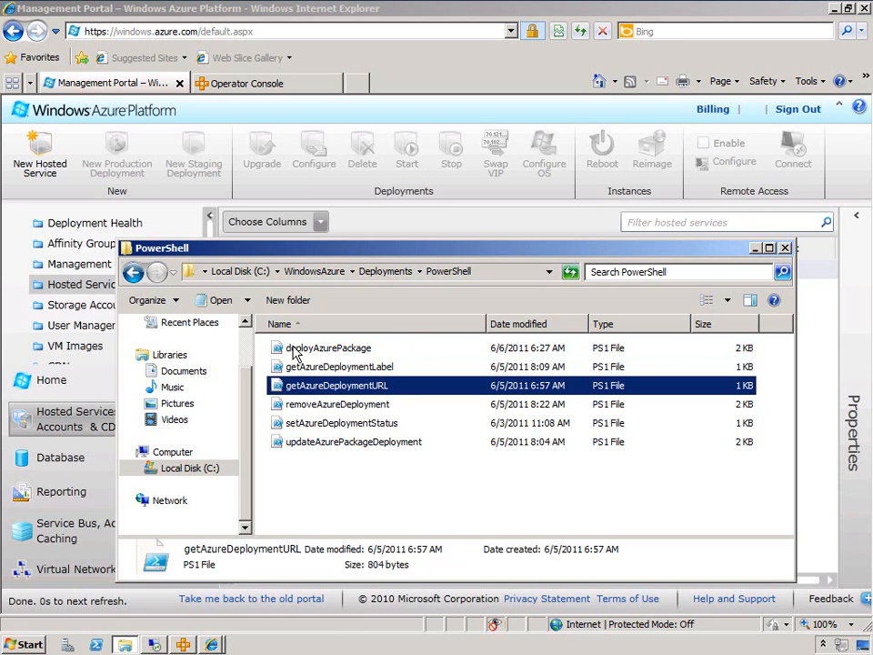
Open the deployAzurePackage script and examine its parameters, the $Cert definition and the Add-PSSnapin AzureManagementToolsSnapIn line
left_click(331, 351)
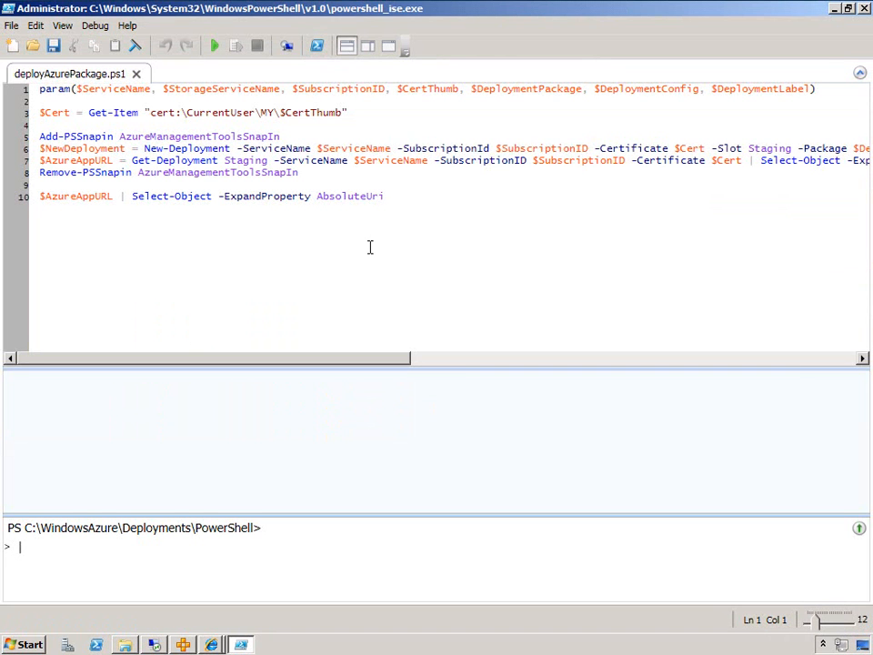
left_click_drag(821, 88, 70, 74)
left_click(130, 97)
left_click_drag(40, 112, 71, 112)
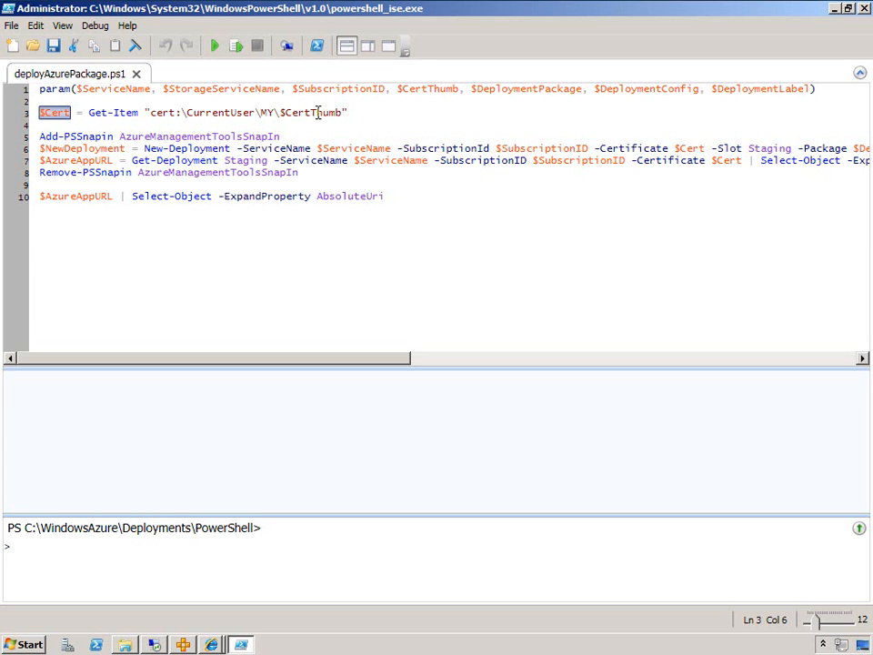
left_click_drag(297, 135, 37, 139)
left_click(192, 136)
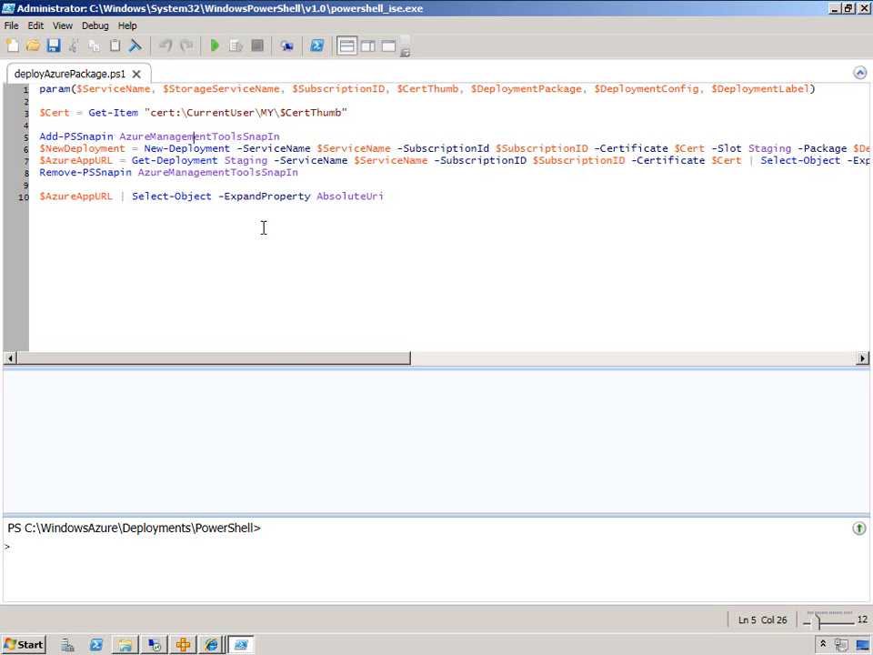
Examine the full New-Deployment line of deployAzurePackage.ps1, highlighting its Staging slot, and minimize the script editor
left_click_drag(304, 360, 398, 361)
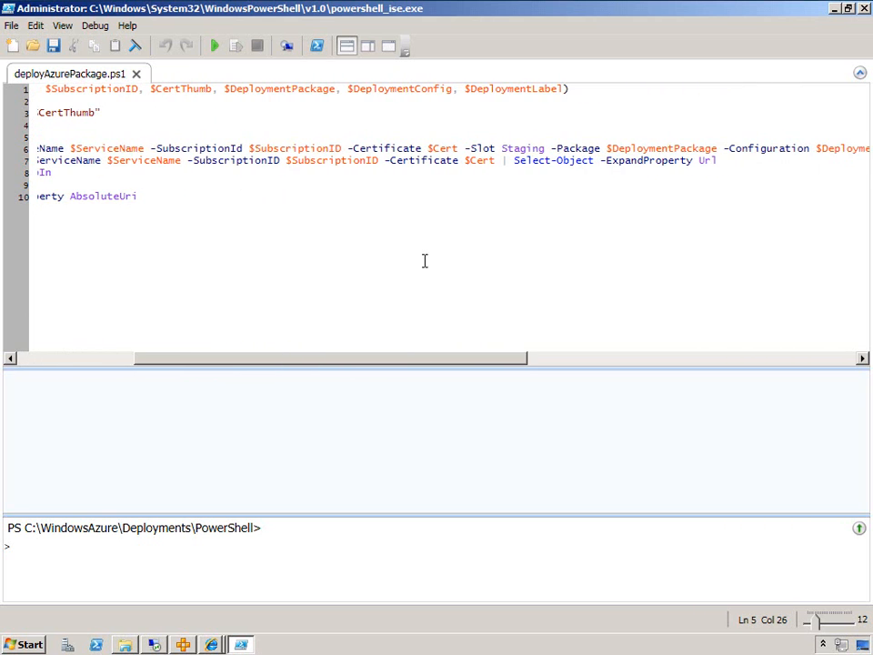
double_click(534, 147)
left_click_drag(482, 364, 822, 367)
left_click_drag(762, 361, 213, 347)
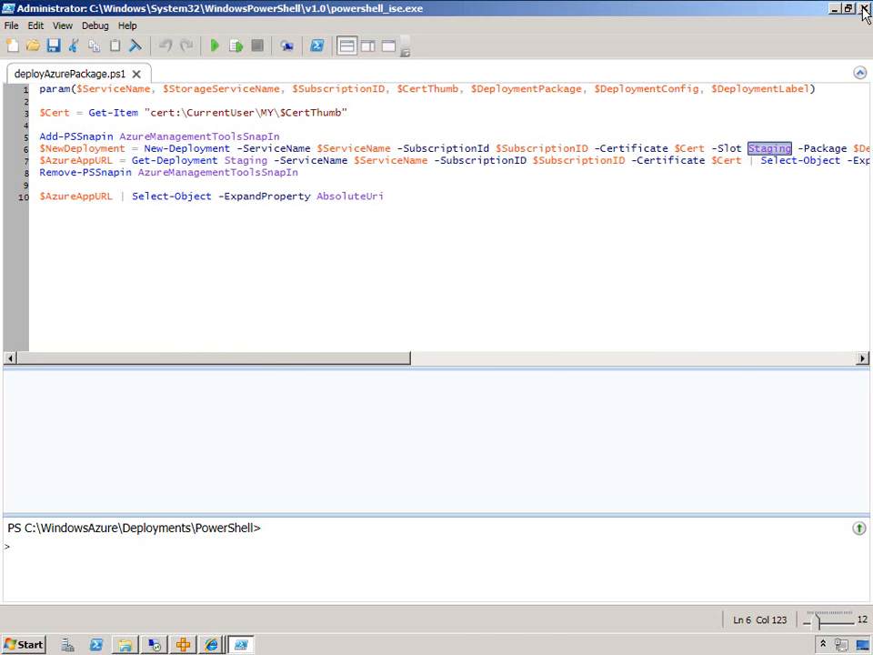
left_click(835, 11)
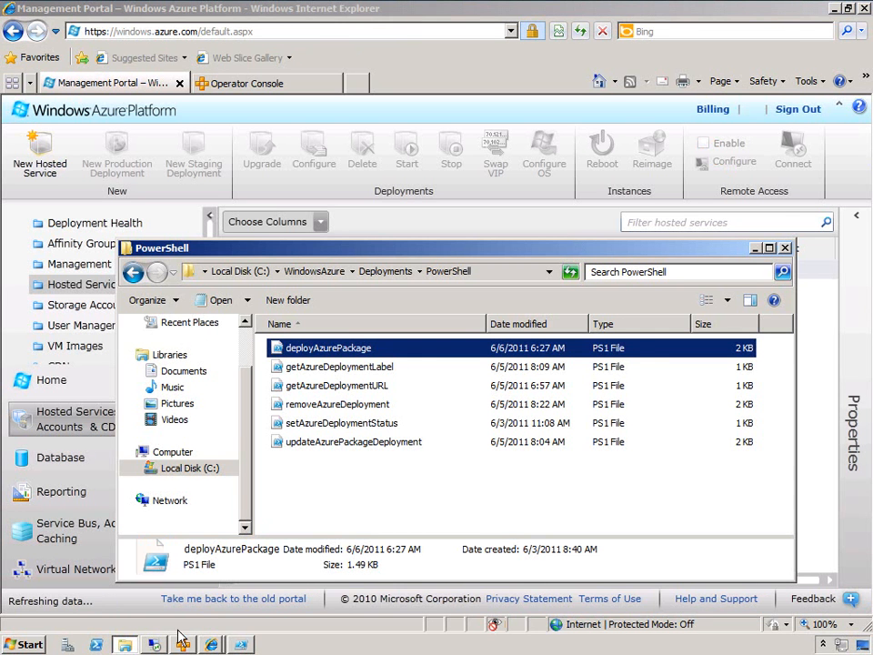
Return to Service Manager, refresh the change request list to check CR105's status and reopen the request
left_click(154, 644)
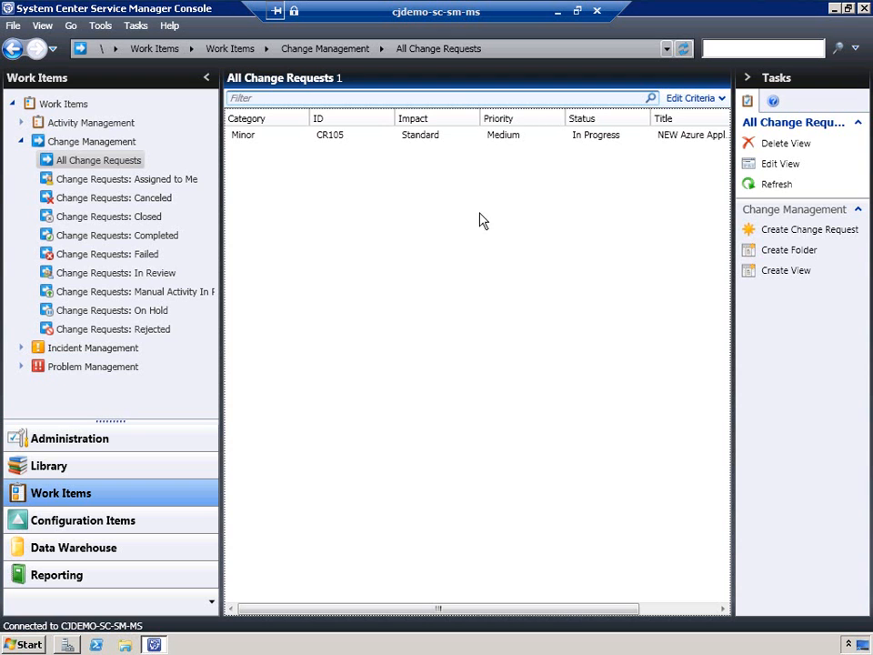
left_click(683, 50)
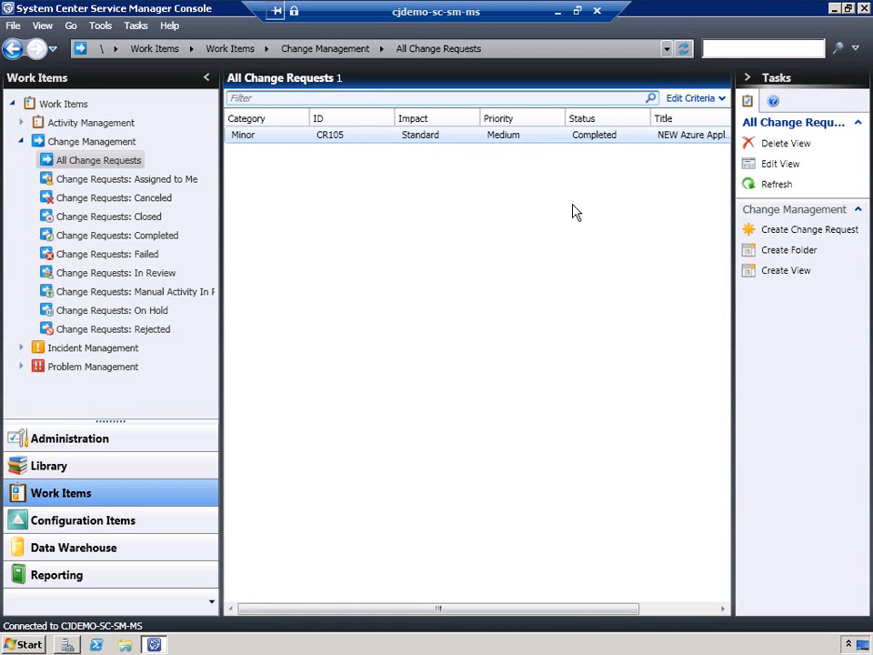
double_click(596, 142)
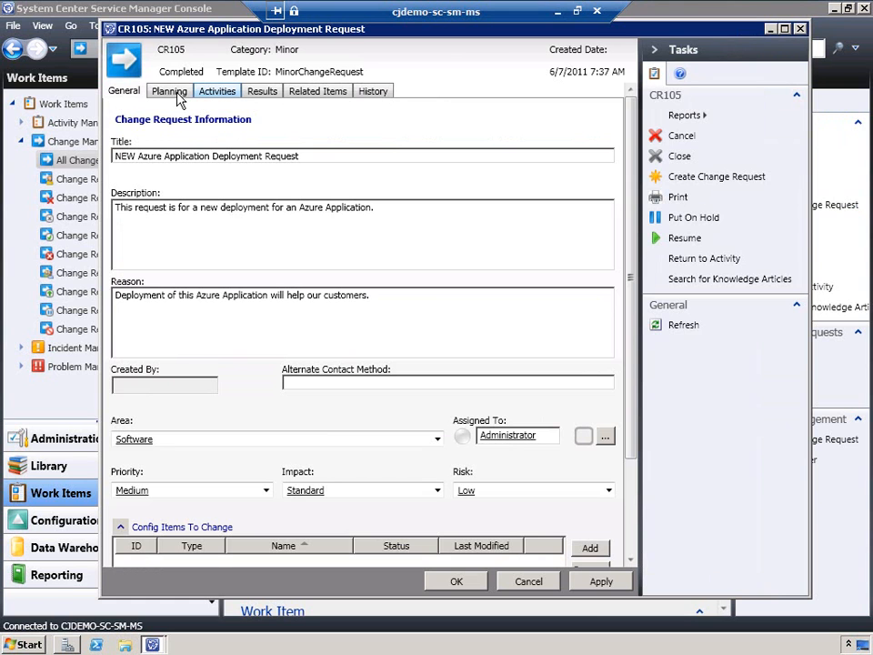
left_click(263, 94)
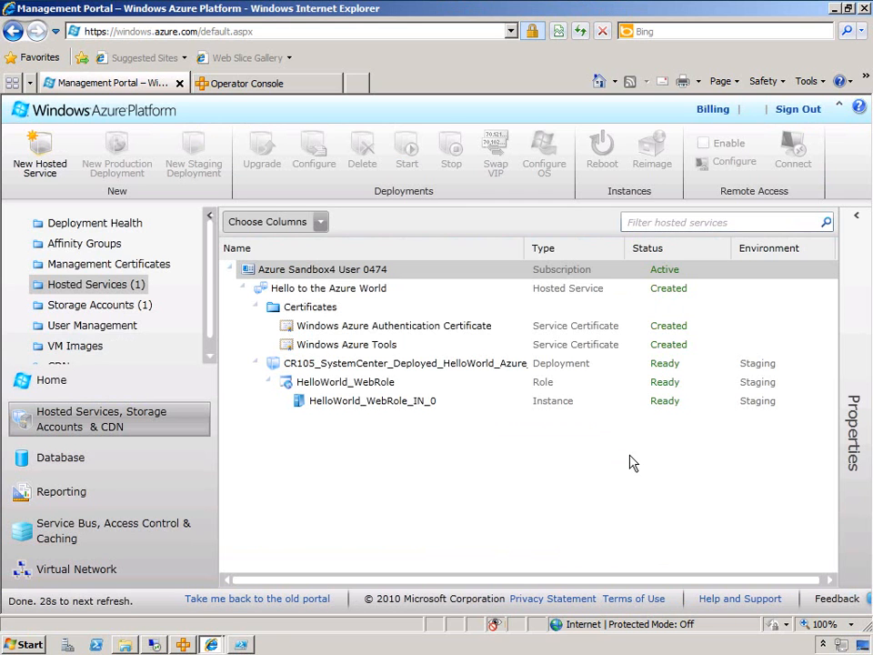
left_click(361, 83)
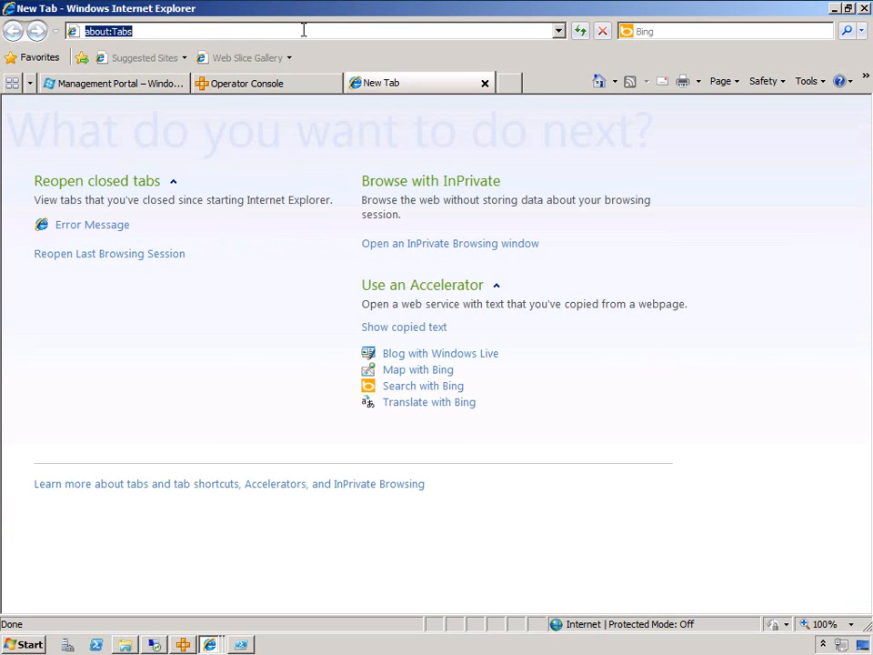
type("http://e1ffc91c97224ee8a4a73e00d960fb69.cloudapp.net/")
key("Return")
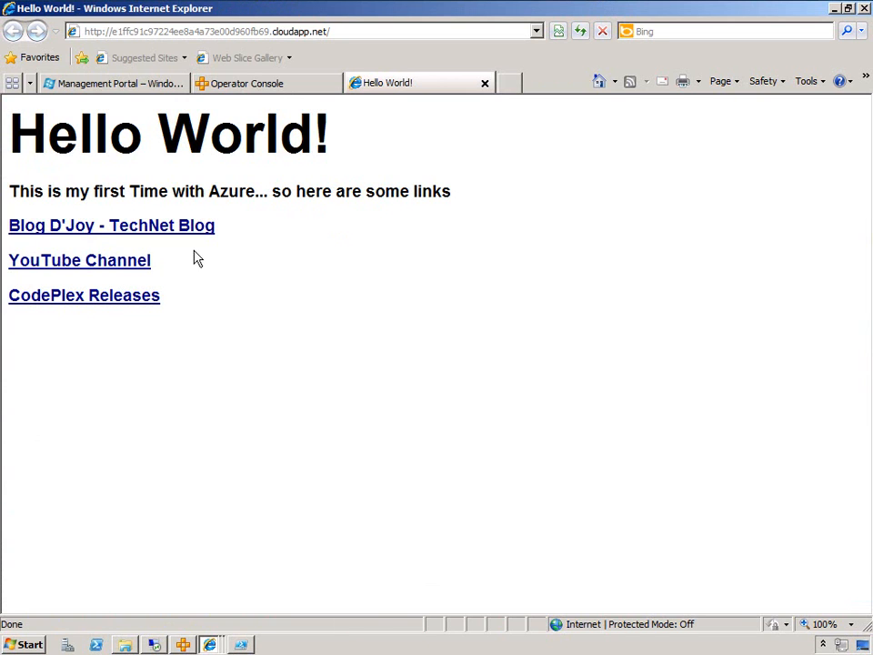
Test the Blog D'Joy link on the deployed Hello World page, return, and compare the page with the Default.aspx.cs code in Visual Web Developer
left_click(85, 231)
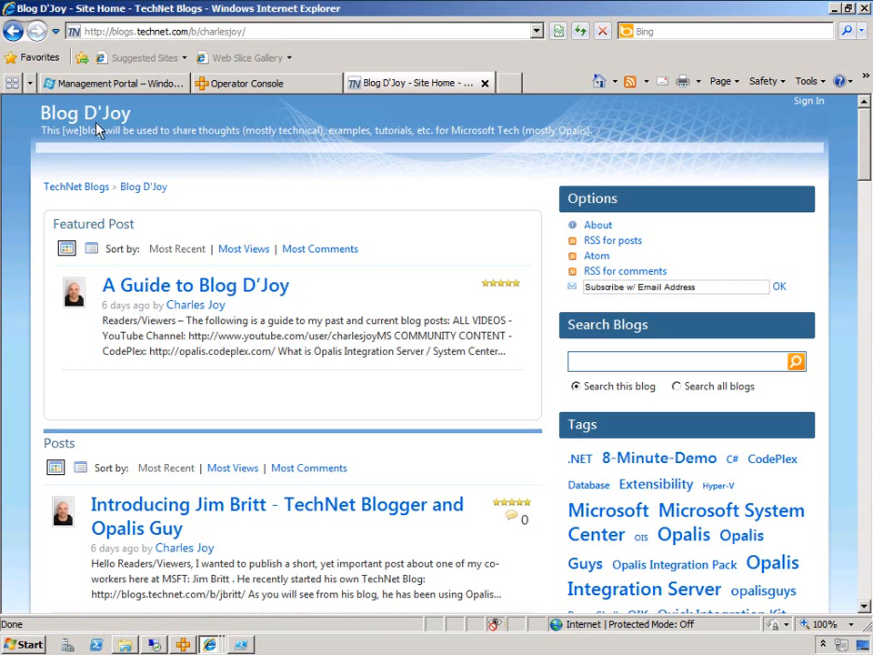
left_click(12, 31)
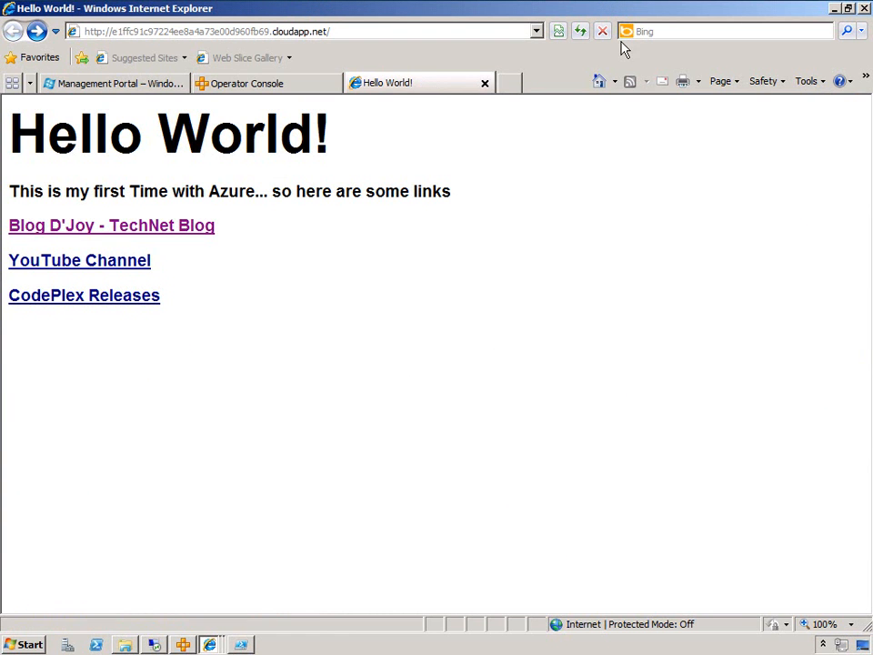
left_click(559, 8)
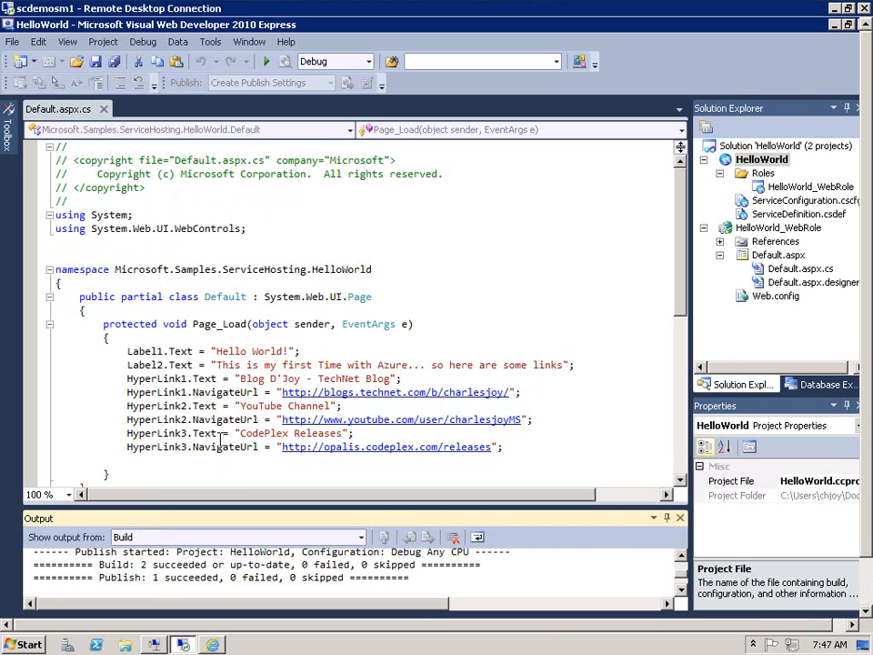
left_click(156, 644)
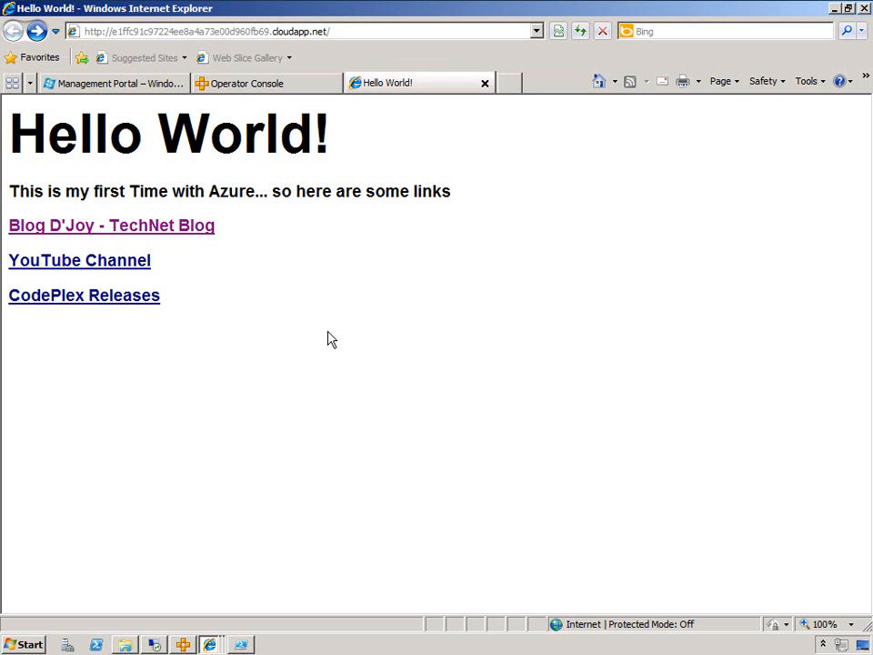
Check the CR105 deployment in the Windows Azure Management Portal, and close the CR105 request in Service Manager without saving
left_click(162, 84)
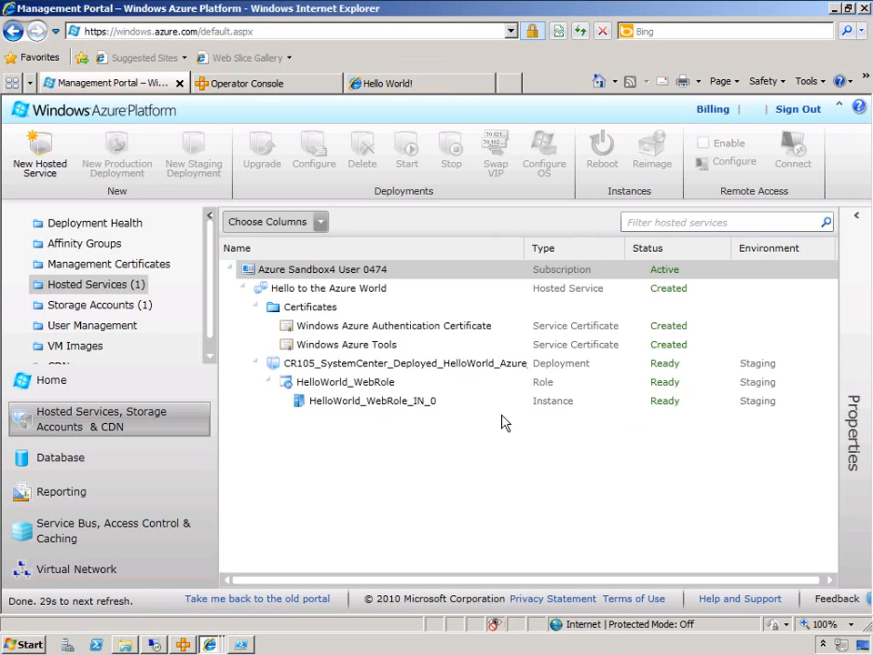
left_click(309, 365)
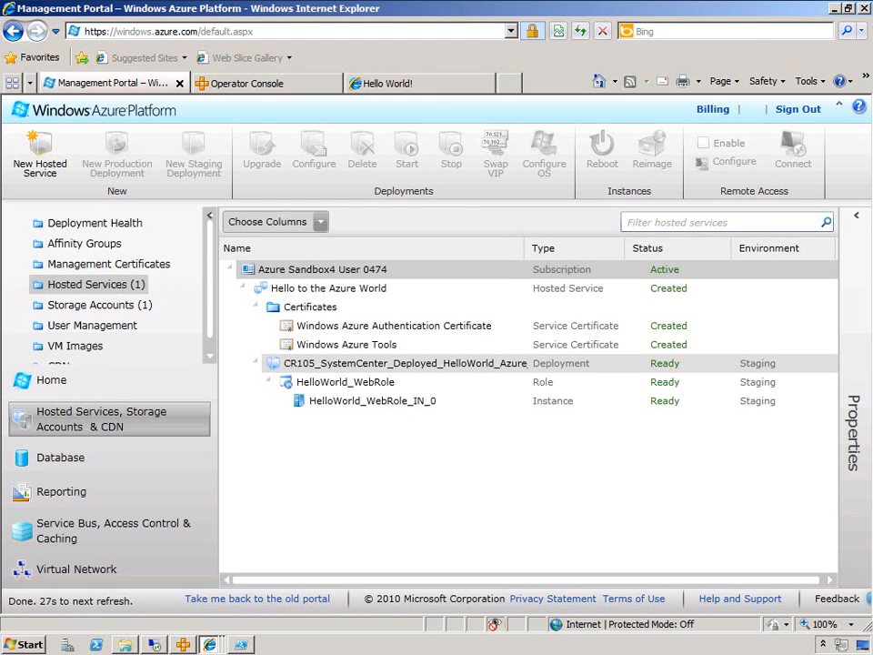
left_click(156, 645)
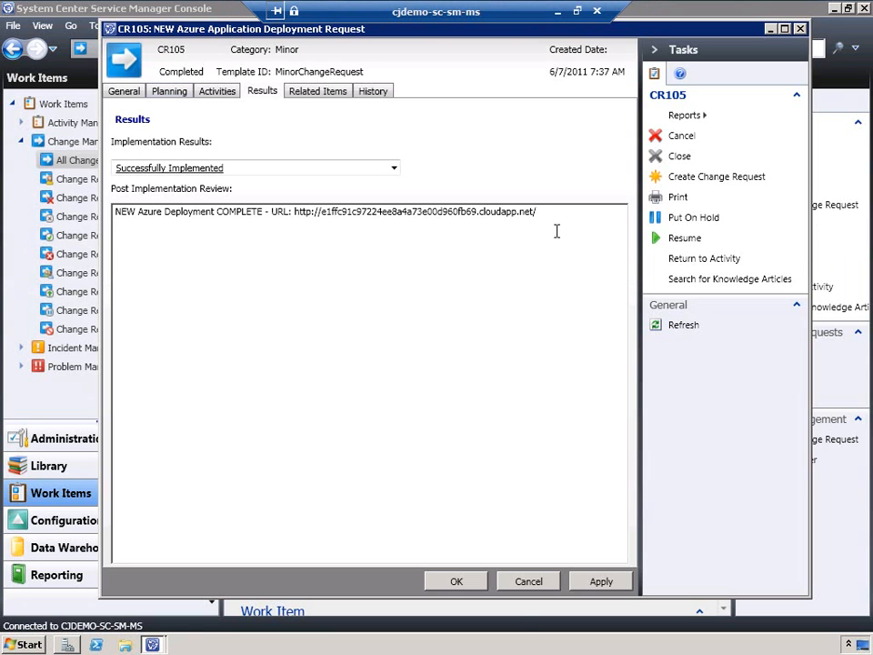
left_click(530, 582)
left_click(474, 377)
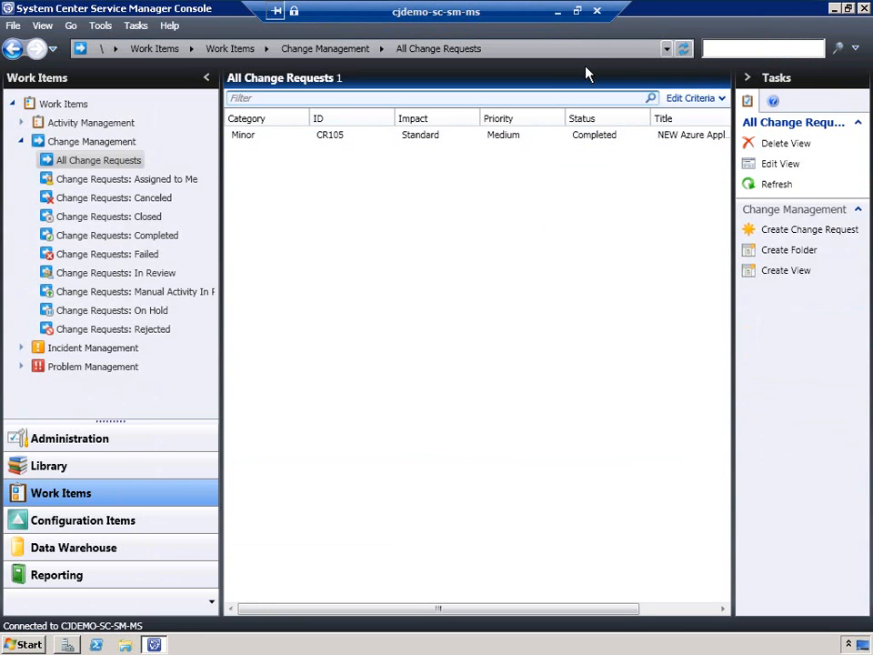
In the Opalis Operator Console, start the 99.0 Create Change Request policy with UPDATE as the Azure change request type
left_click(559, 17)
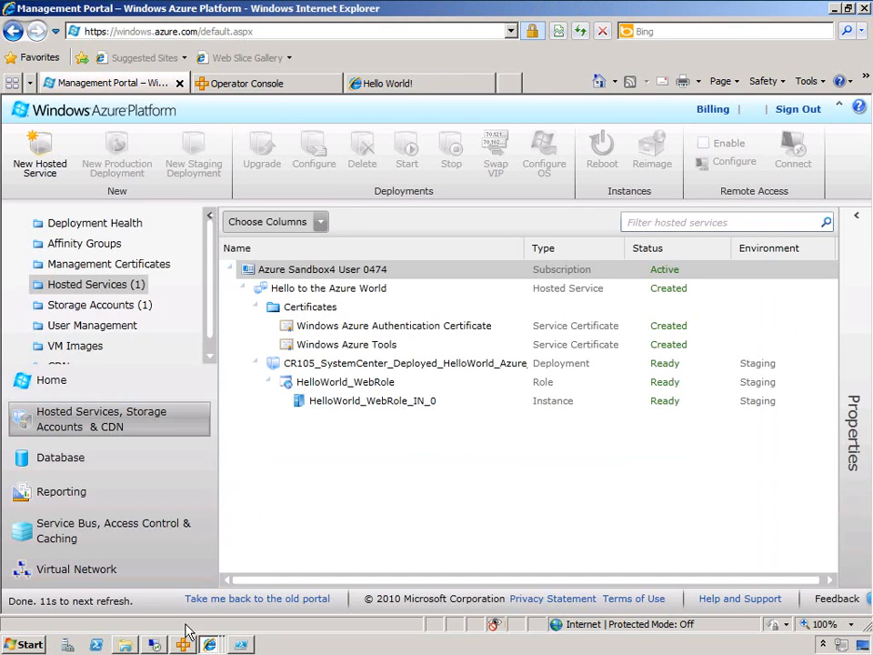
left_click(244, 82)
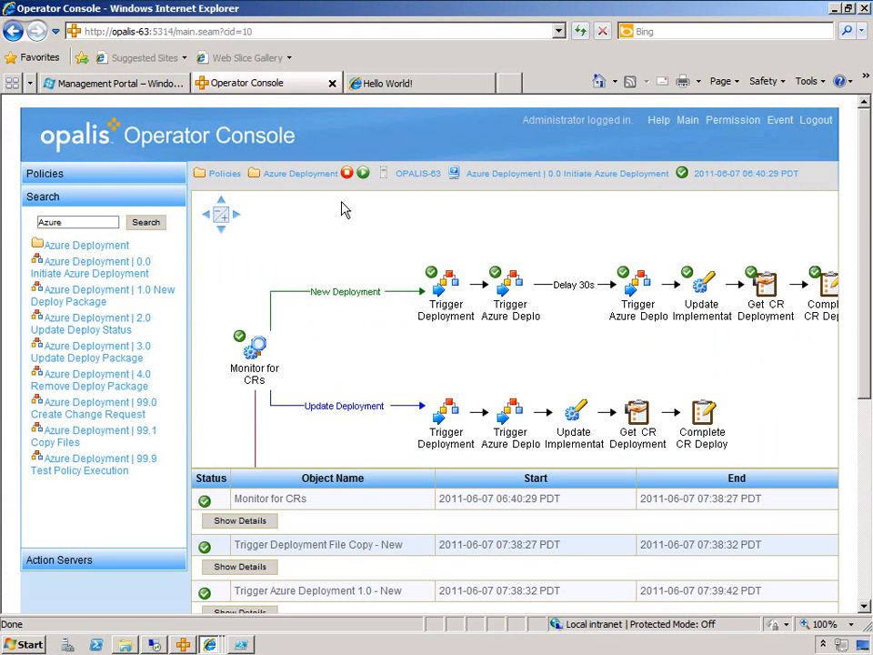
left_click(84, 414)
left_click(249, 222)
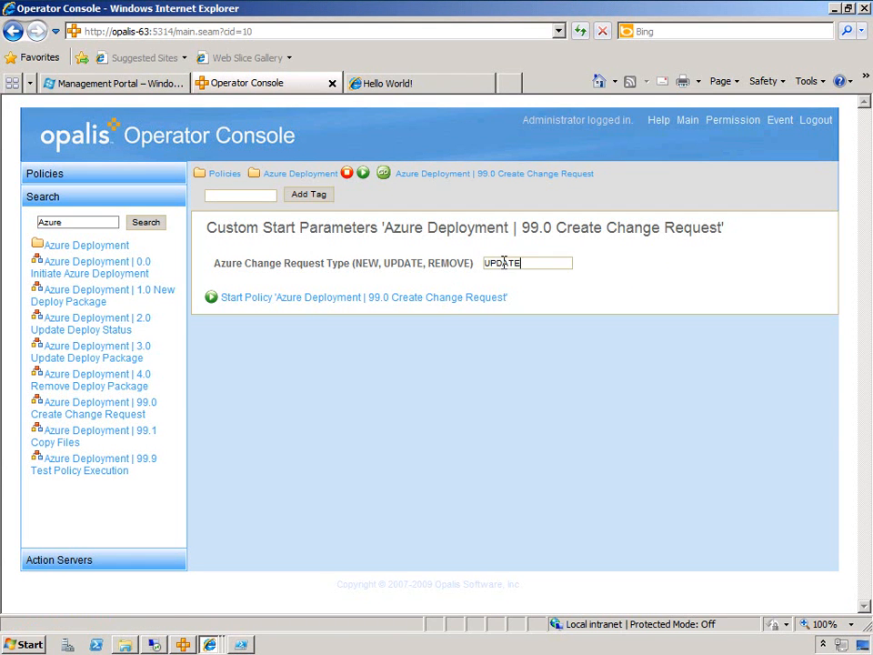
left_click(433, 300)
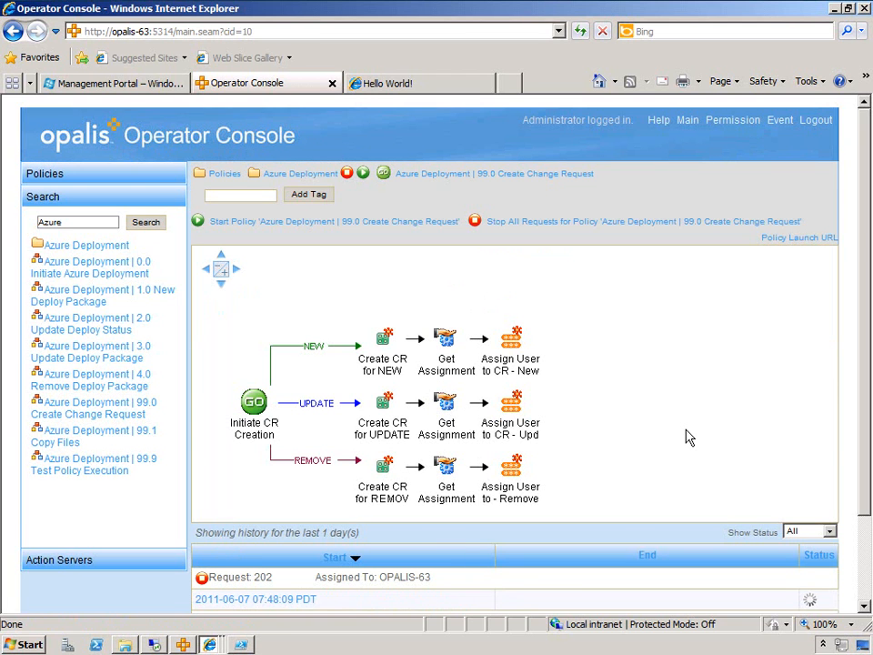
Return to Service Manager and refresh the All Change Requests list to follow the status of the UPDATE request CR110
left_click(155, 644)
left_click(683, 49)
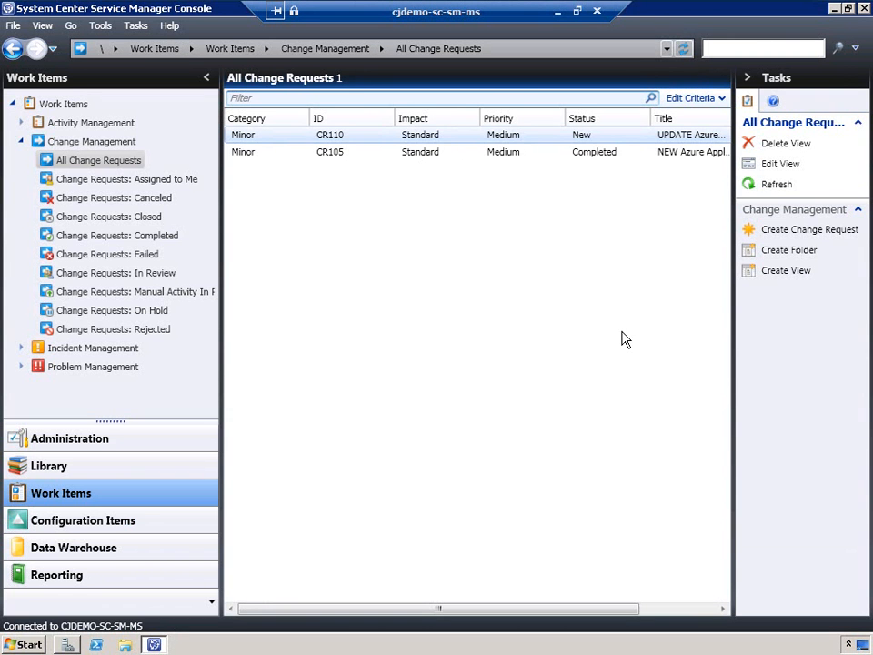
left_click(594, 139)
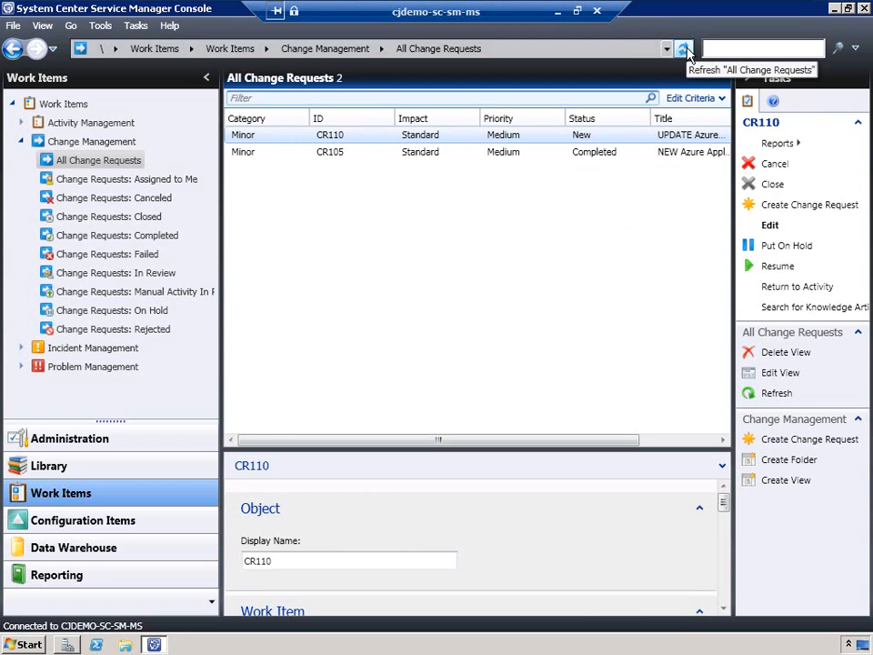
left_click(683, 49)
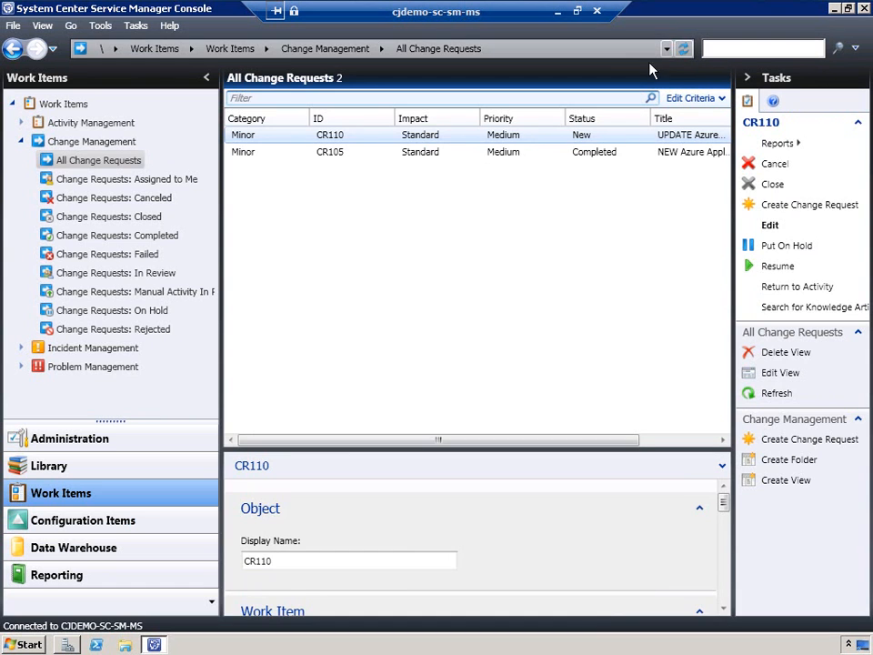
left_click(683, 49)
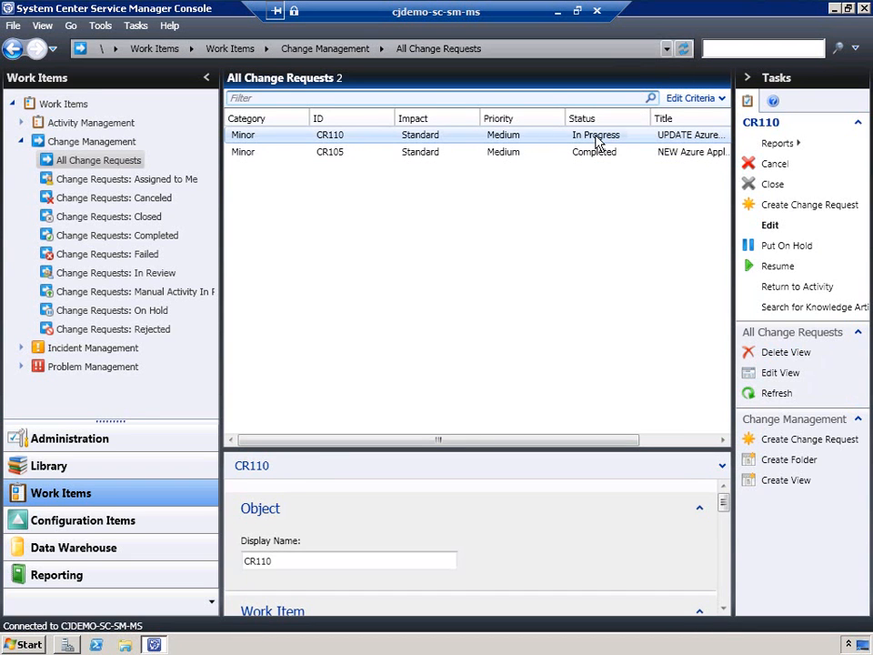
Open CR110 and examine its title, implementation plan, process activities and results, and close it without saving
double_click(597, 137)
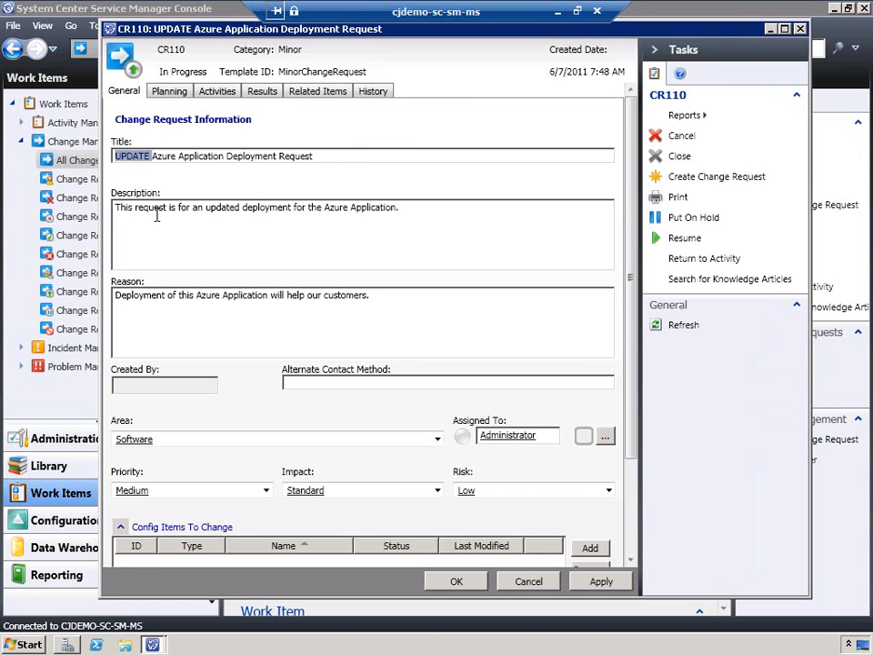
left_click(173, 93)
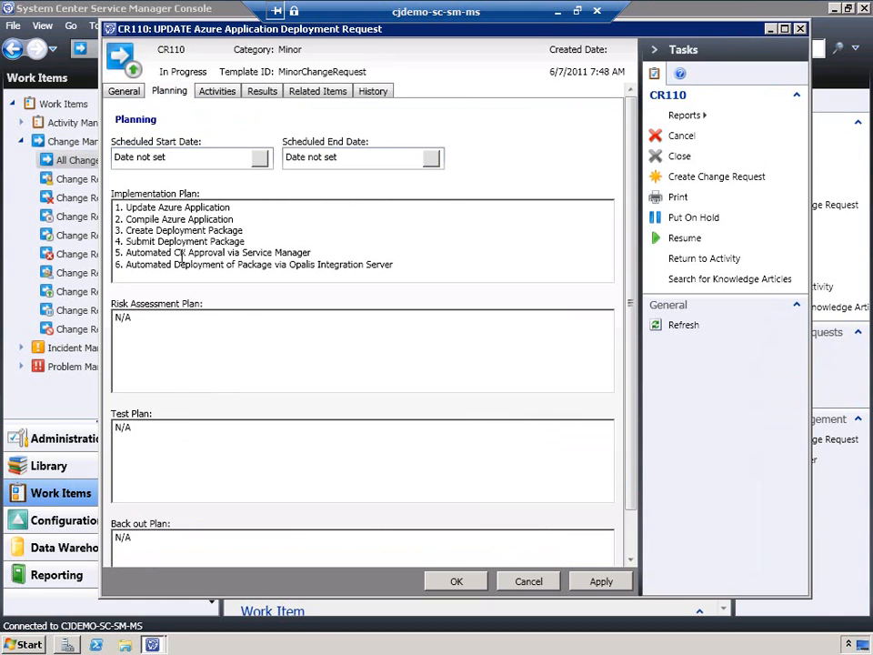
left_click(225, 97)
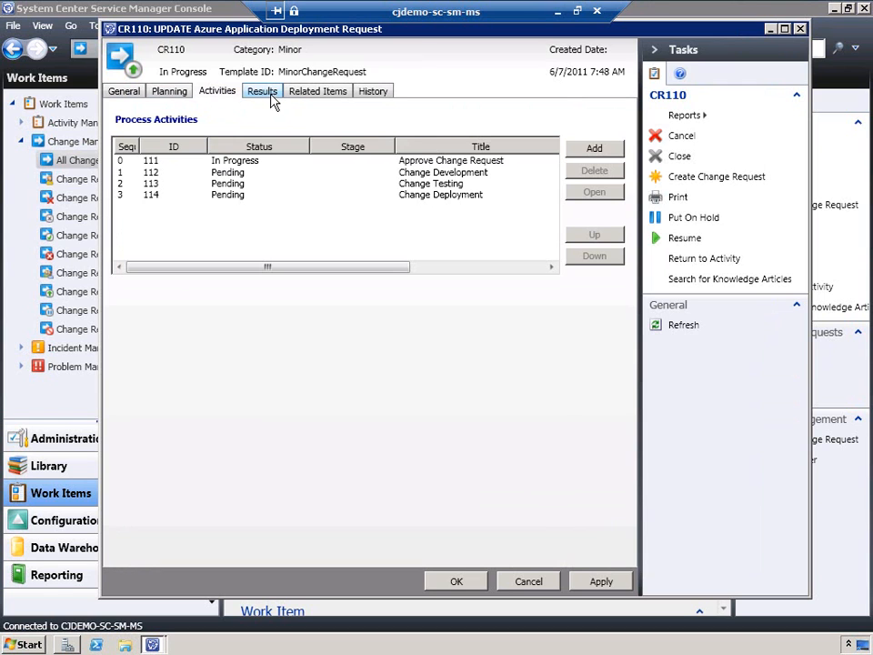
left_click(271, 95)
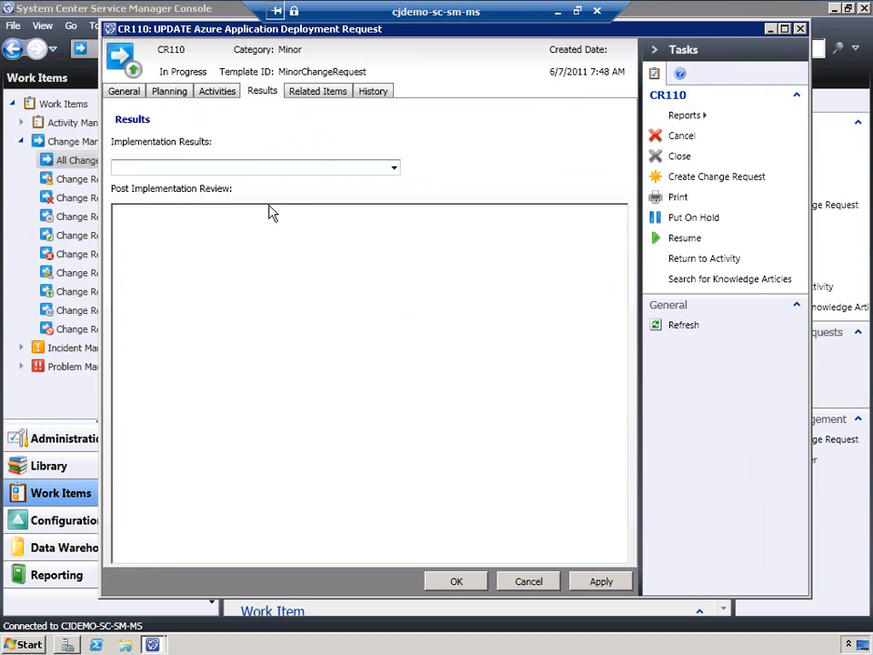
left_click(529, 582)
left_click(487, 377)
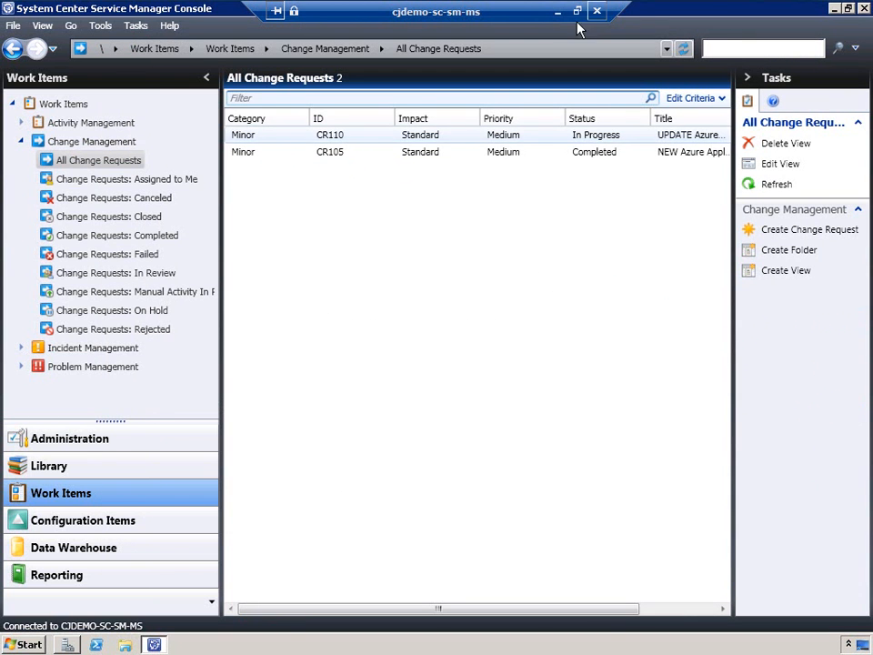
Track the update branch of the 0.0 Initiate Azure Deployment policy in Opalis, and check the Hello World page and the portal's hosted services
left_click(556, 14)
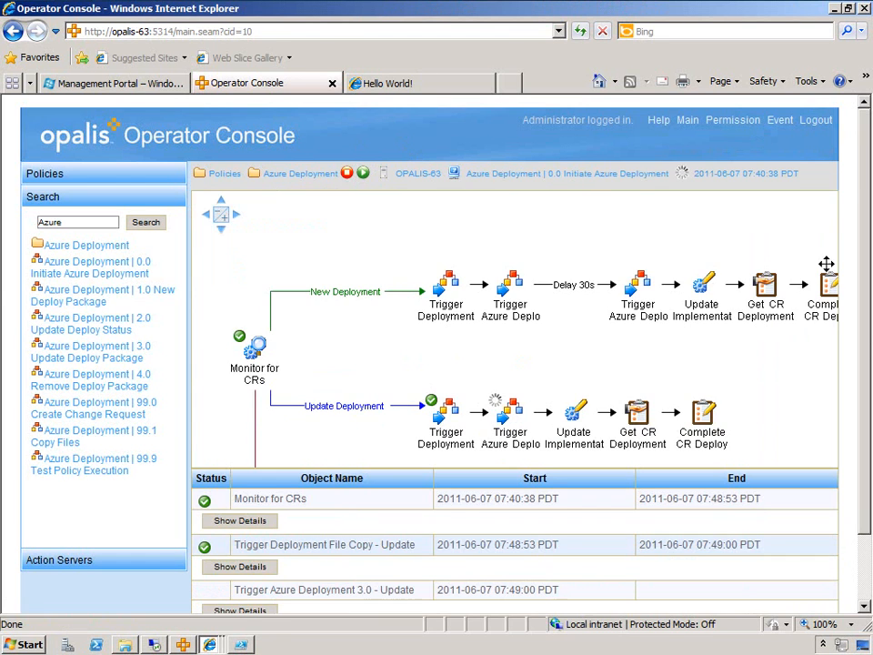
scroll(862, 260, "down", 1)
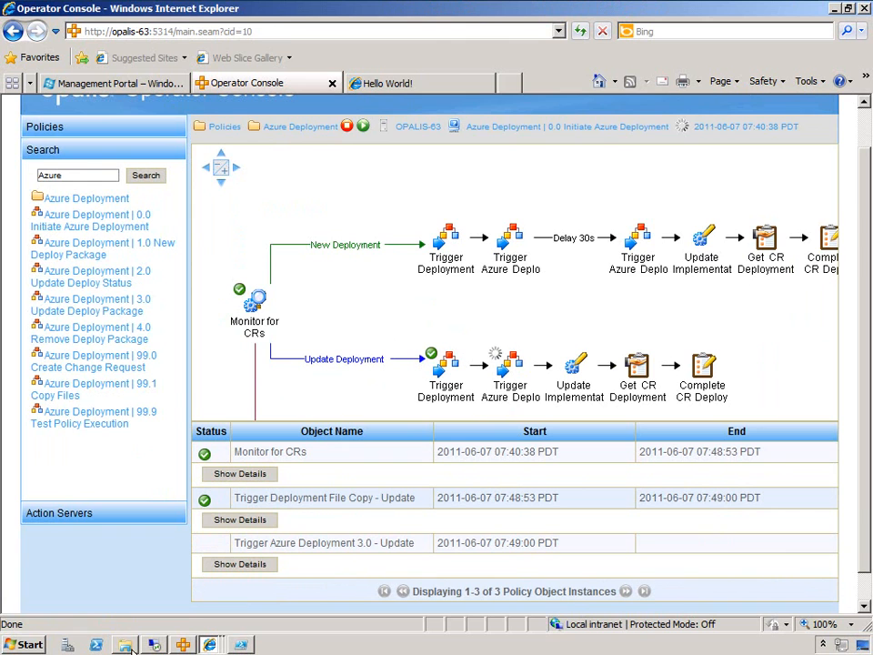
mouse_move(128, 643)
left_click(413, 86)
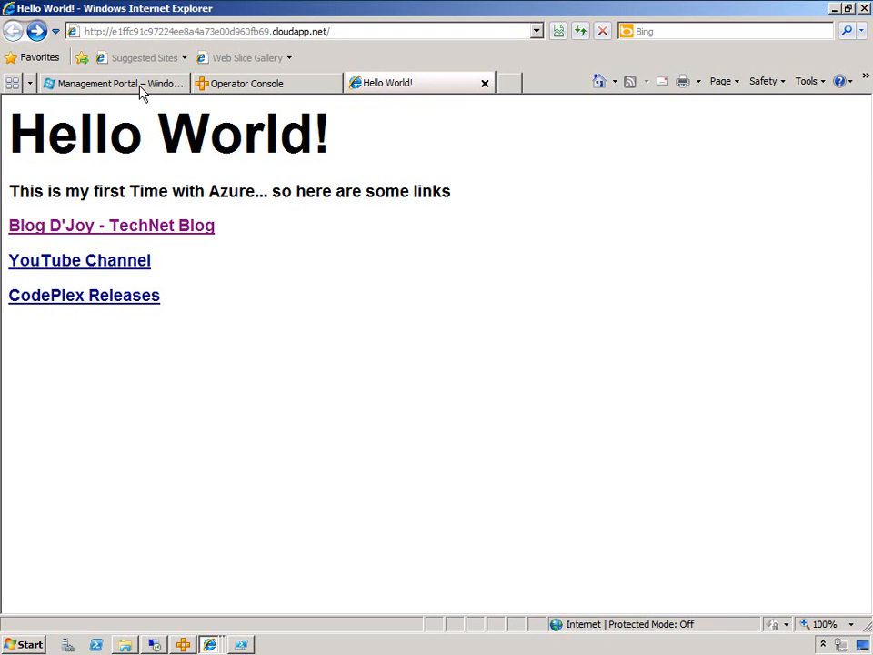
left_click(263, 84)
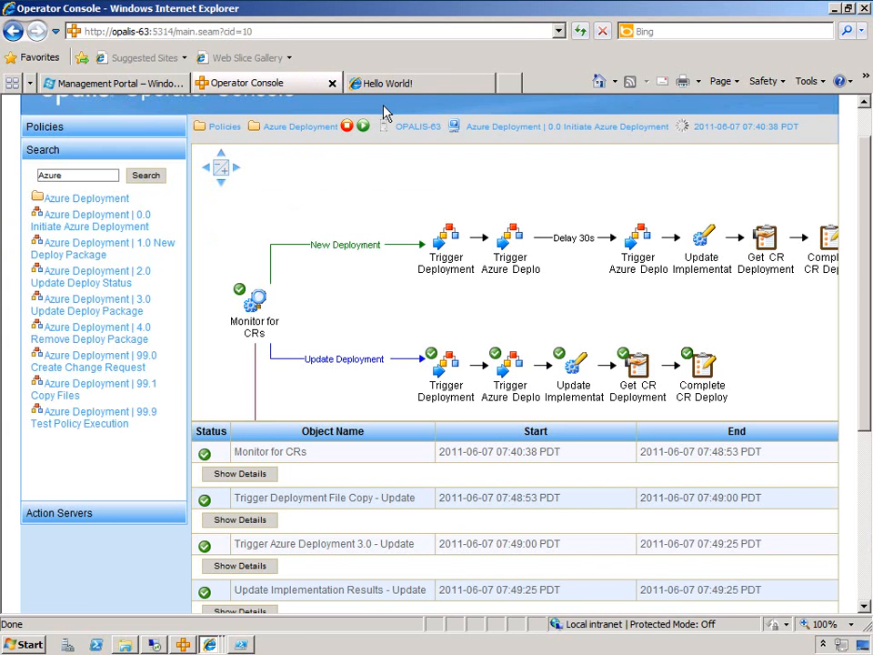
left_click(150, 84)
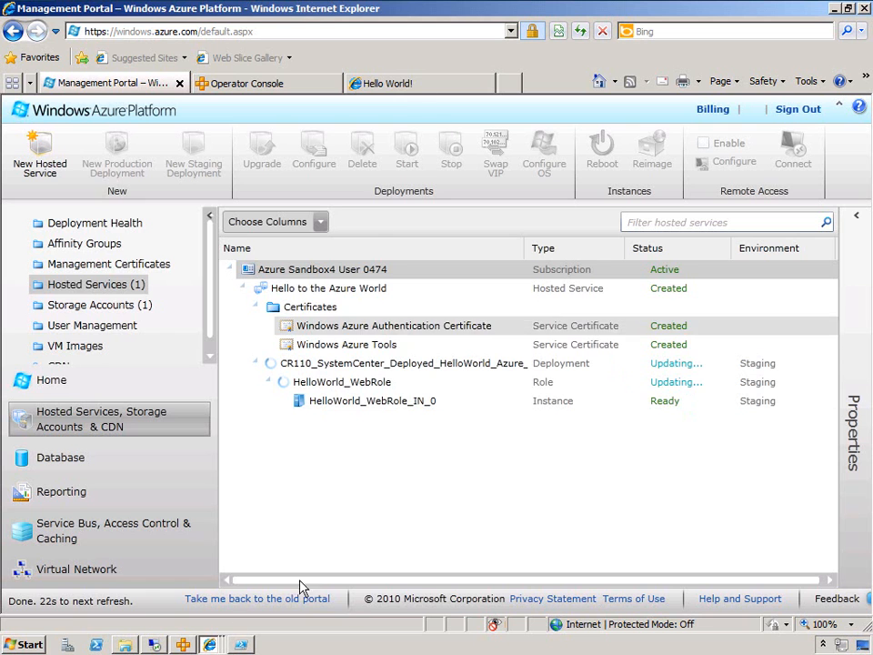
Refresh the change request list in Service Manager, reopen CR110 to review its implementation results, and close it without saving
left_click(154, 643)
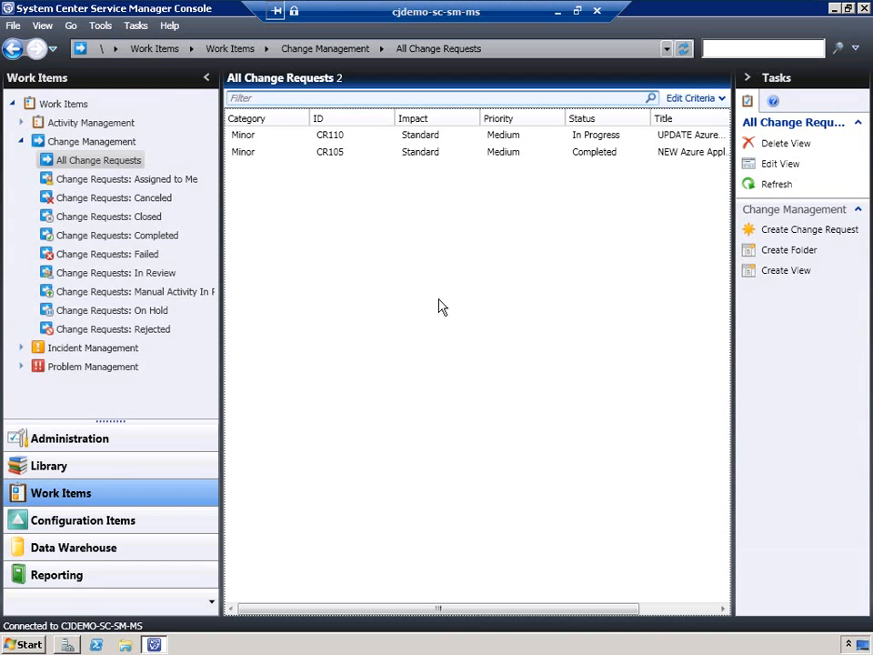
left_click(683, 49)
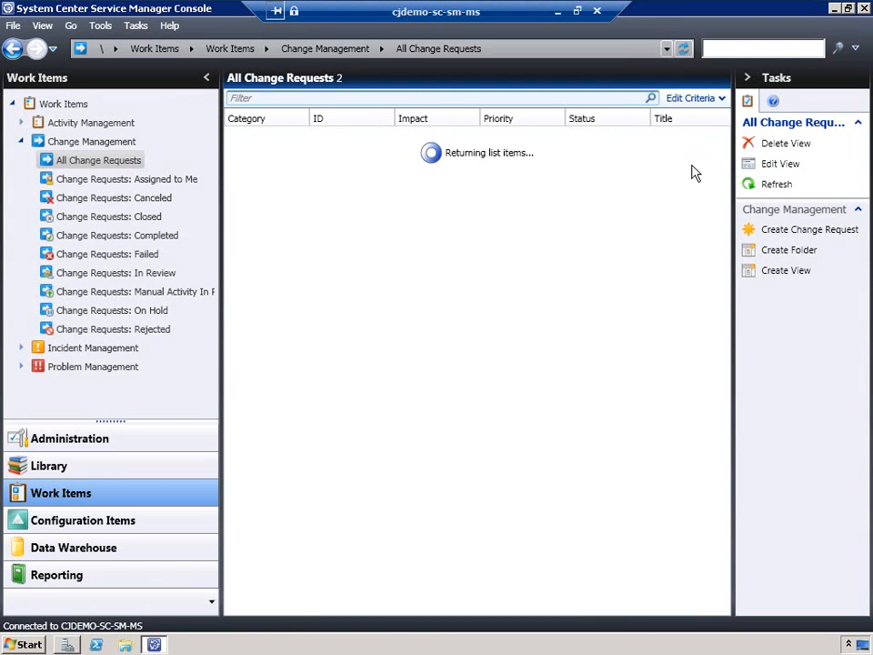
double_click(462, 136)
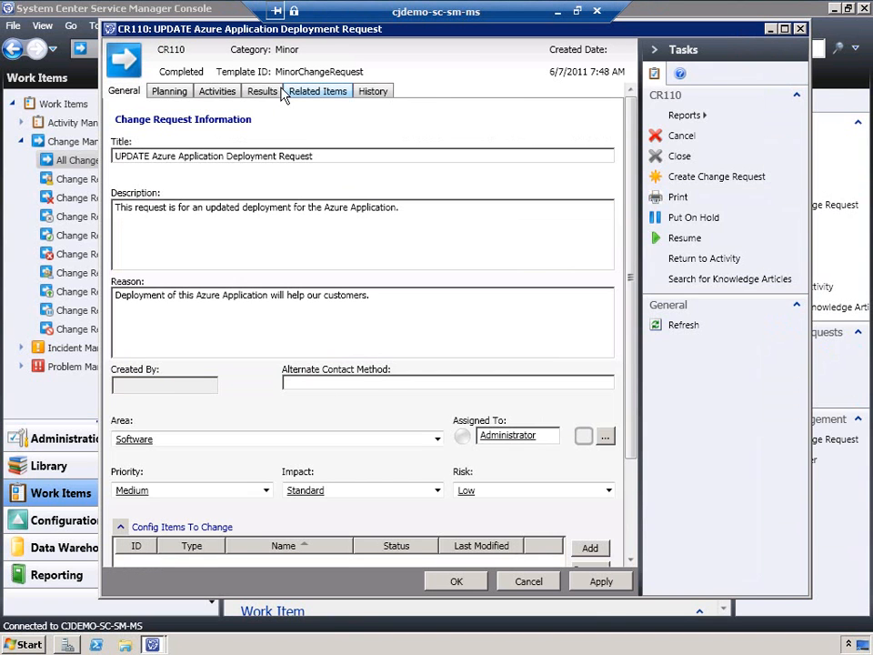
left_click(263, 91)
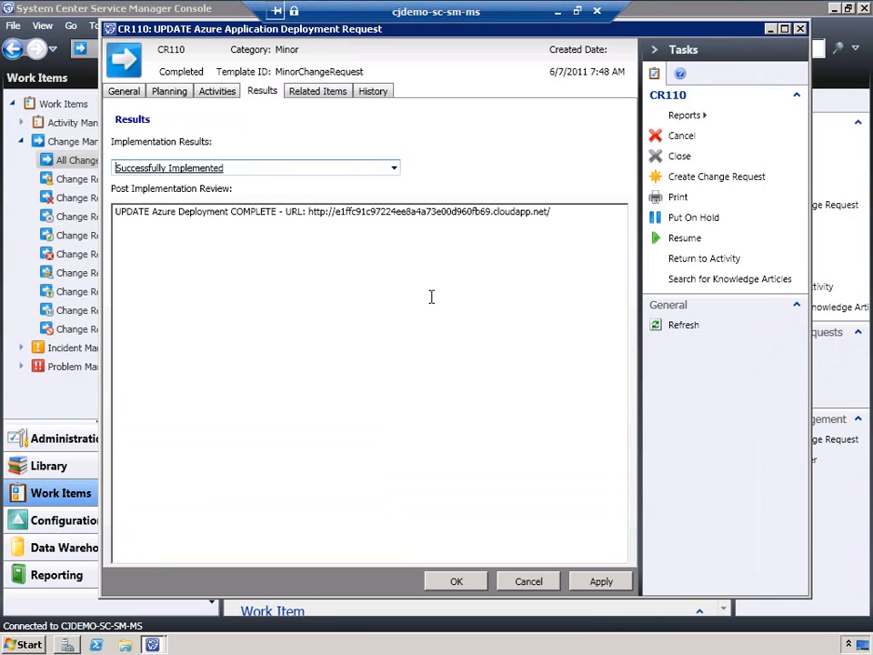
left_click(525, 582)
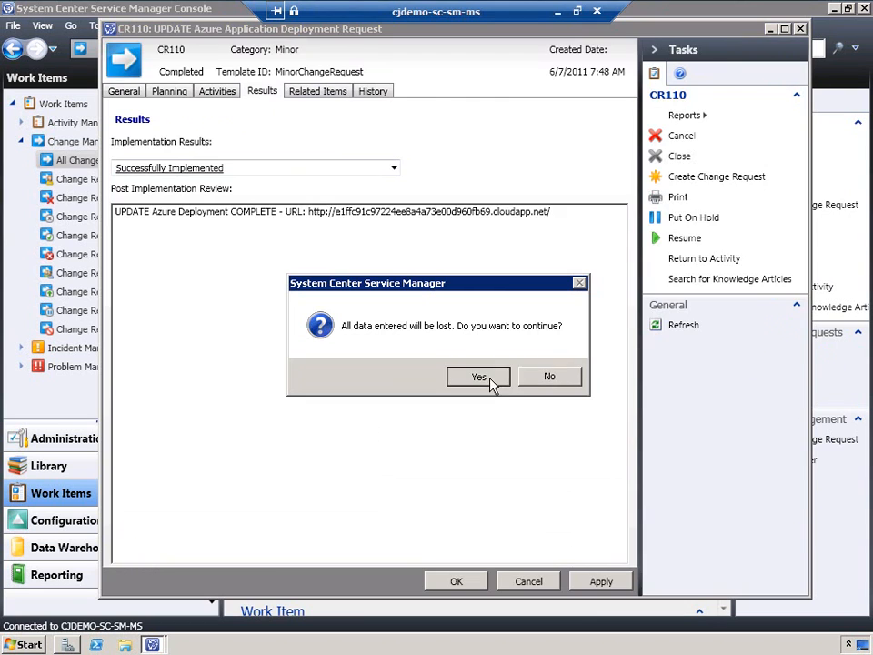
left_click(493, 382)
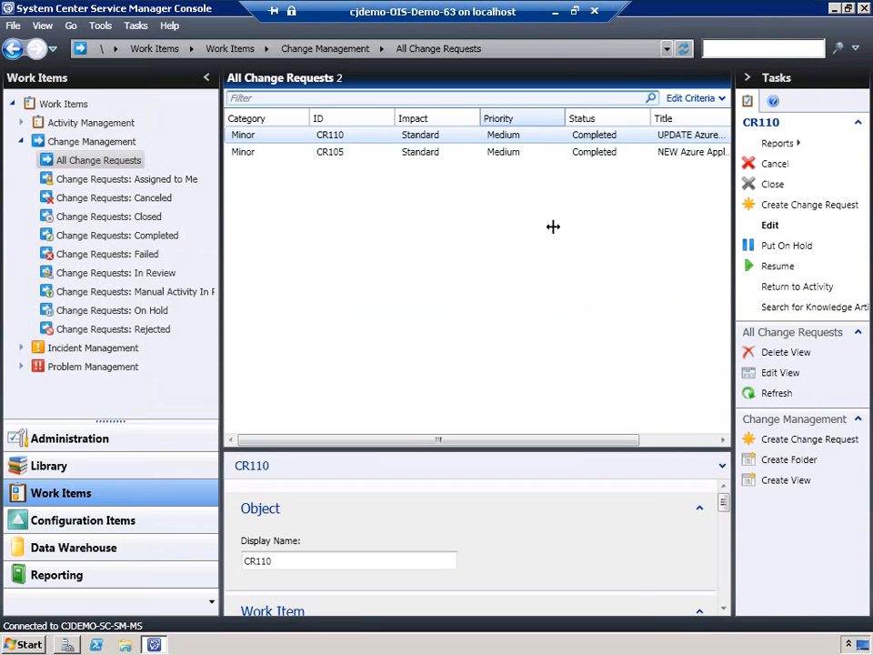
Switch to PowerShell ISE, open updateAzurePackageDeployment.ps1, and examine its parameters, certificate line and full Set-Deployment command
left_click(540, 263)
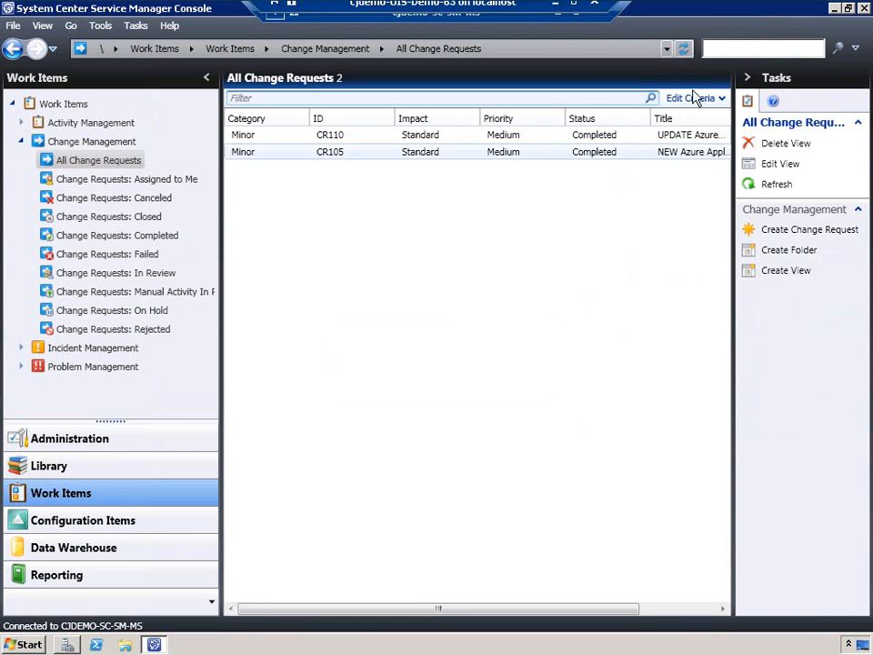
left_click(558, 12)
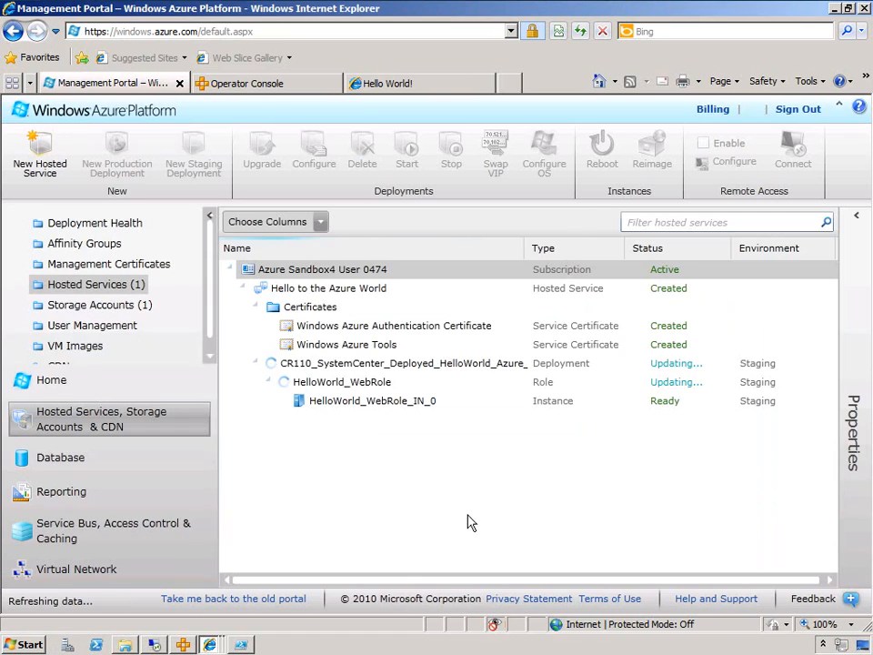
left_click(240, 645)
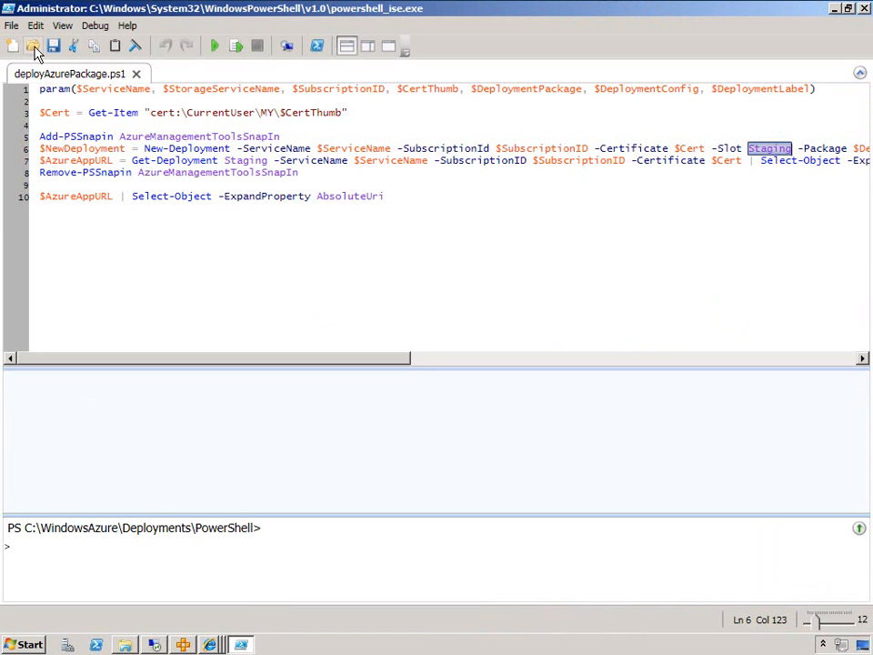
key("ctrl+o")
double_click(178, 225)
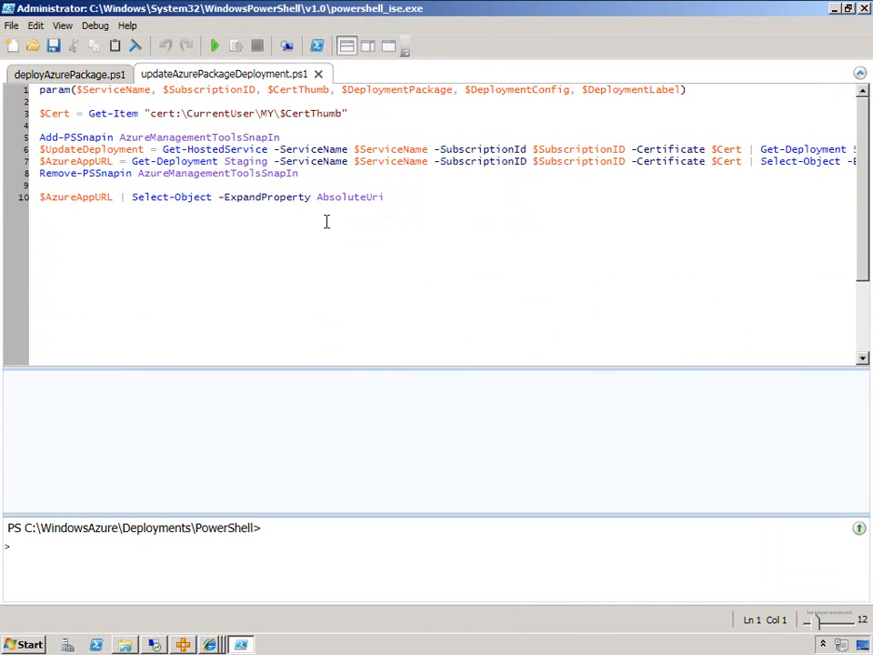
left_click(695, 90)
left_click(351, 113)
left_click(779, 149)
key("End")
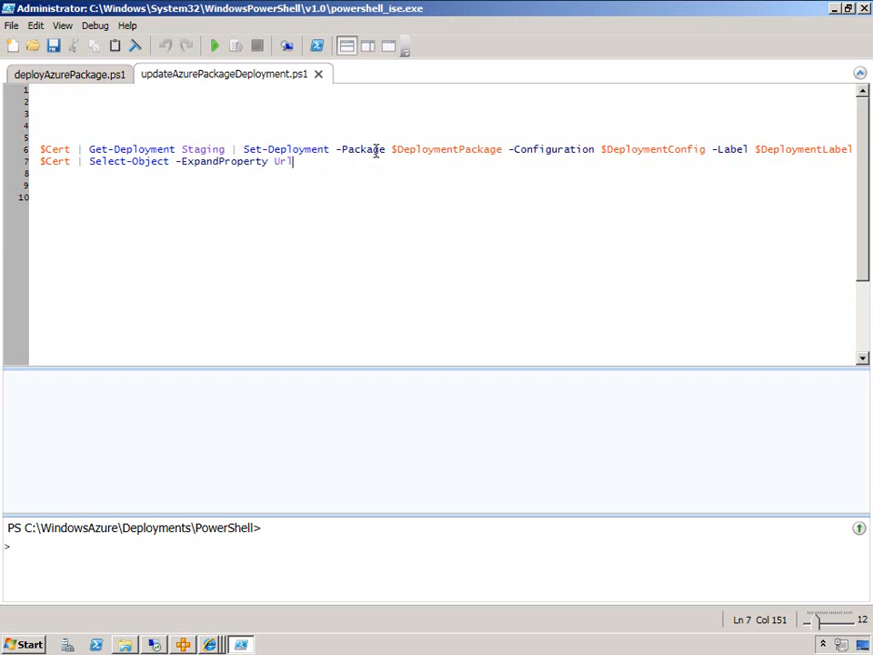
key("Home")
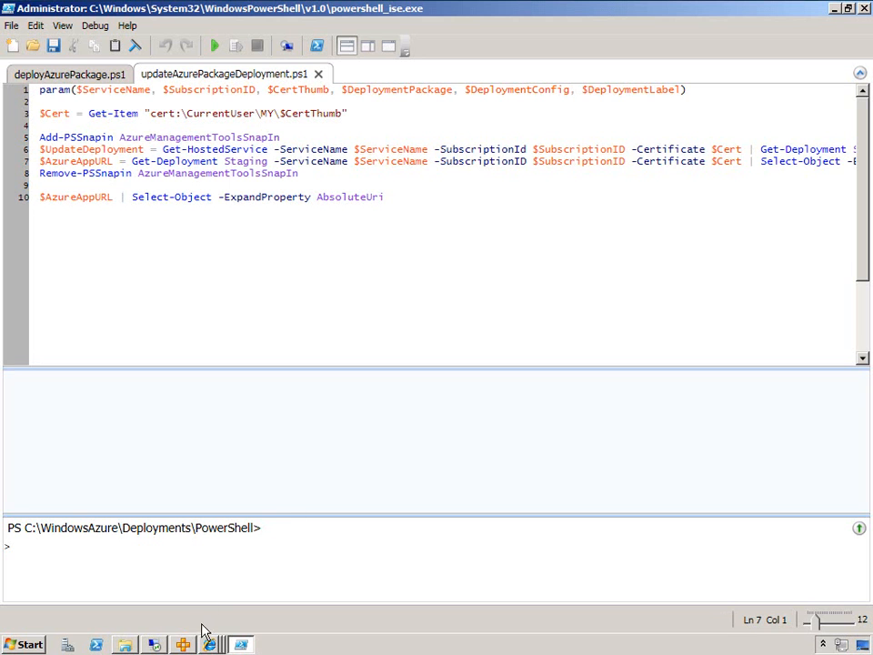
Check the CR110 deployment's status in the Azure Management Portal, and reload the Hello World page to verify the updated content
left_click(184, 644)
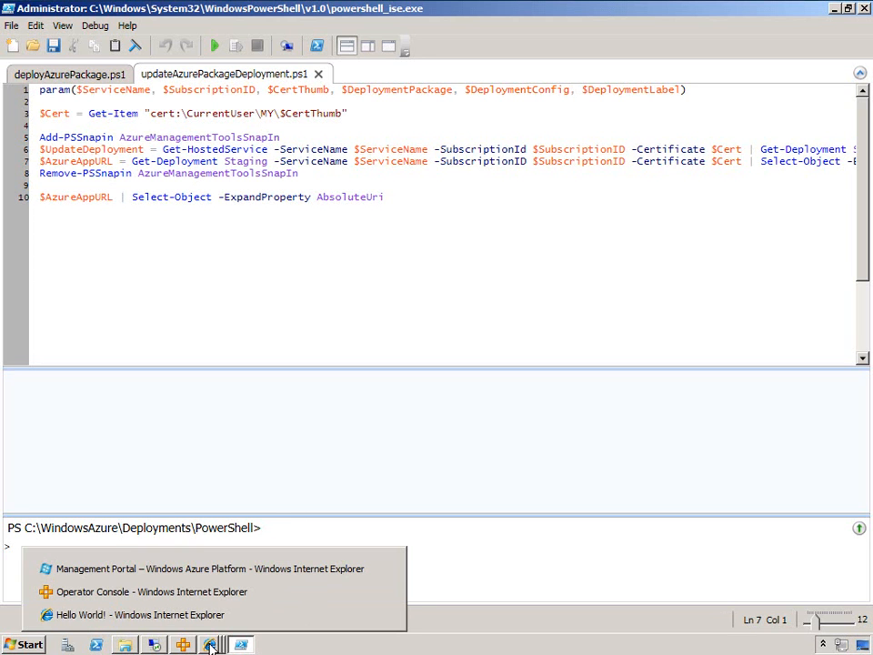
left_click(198, 570)
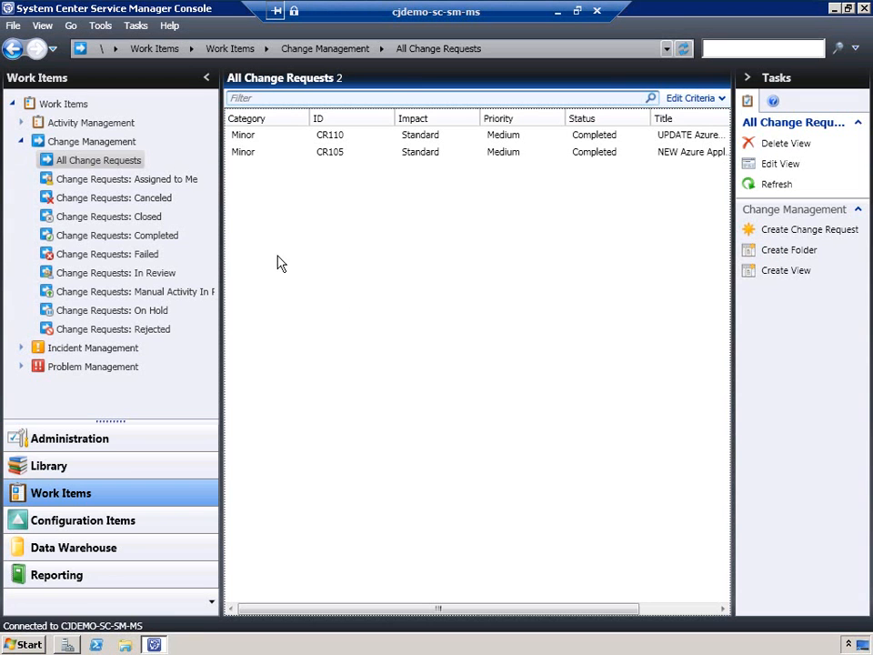
left_click(343, 136)
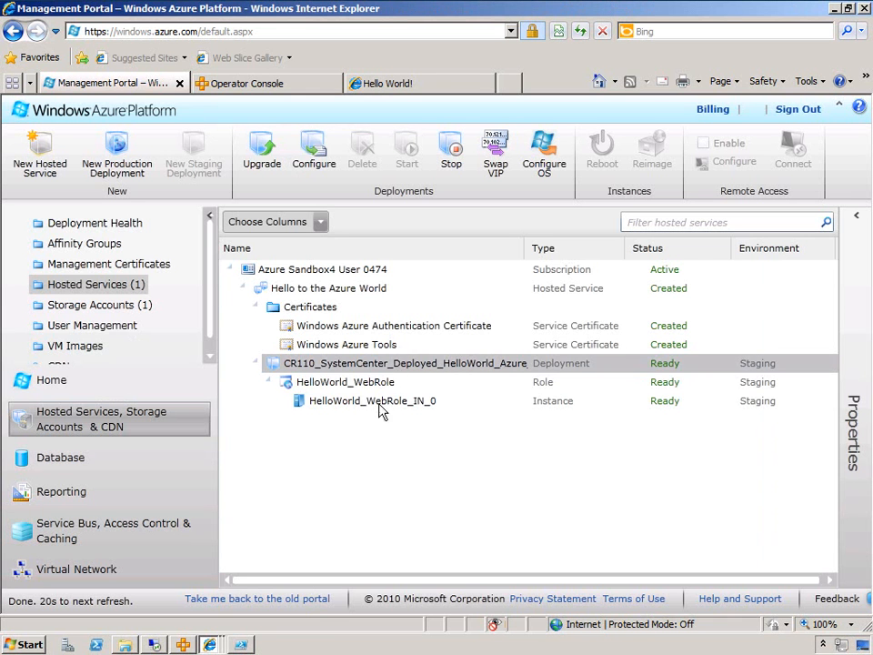
left_click(387, 86)
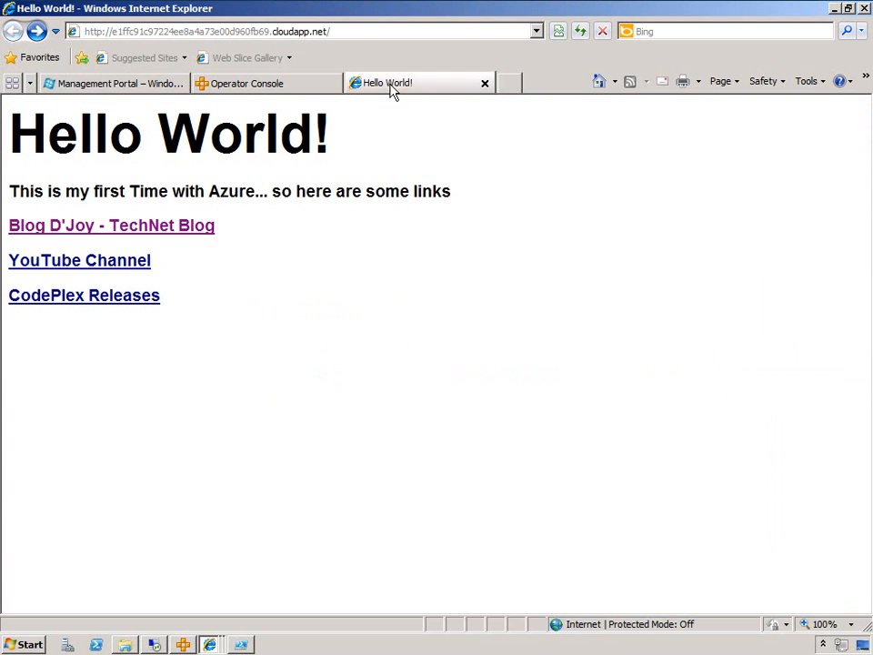
left_click(582, 33)
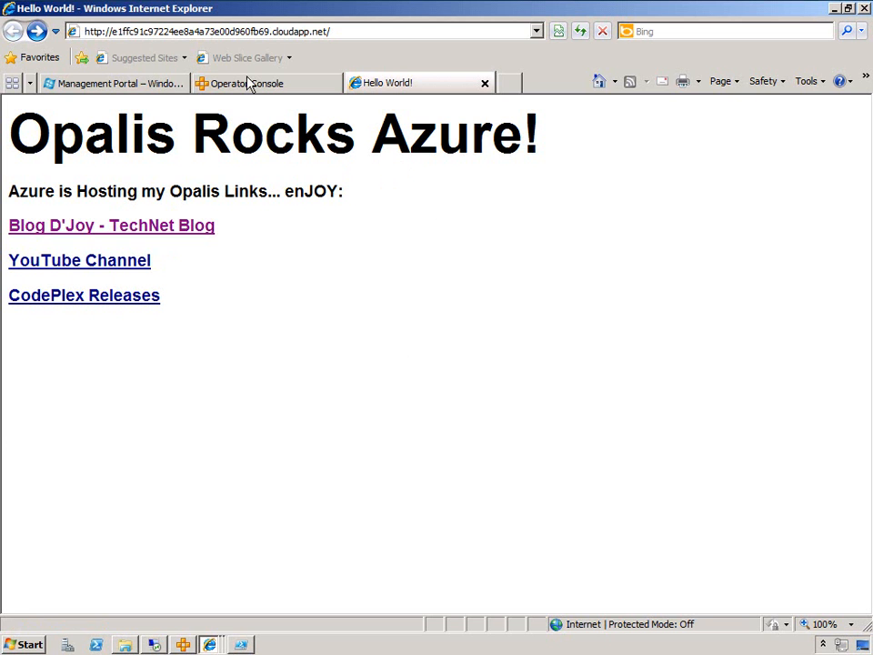
Examine the CR110 deployment's properties and last operation in the Azure portal, and go back to the Hello World page
left_click(127, 83)
left_click(367, 403)
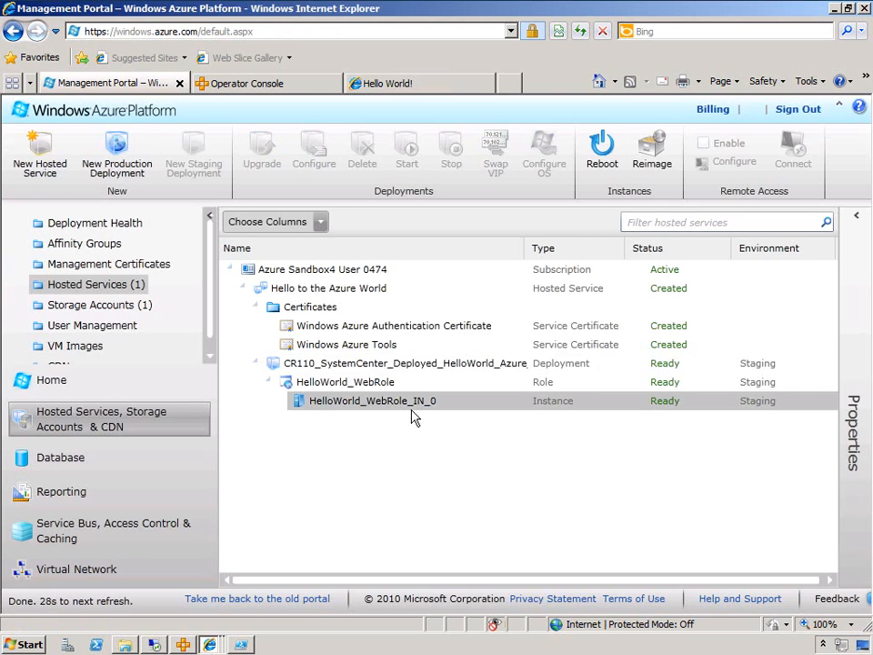
left_click(855, 215)
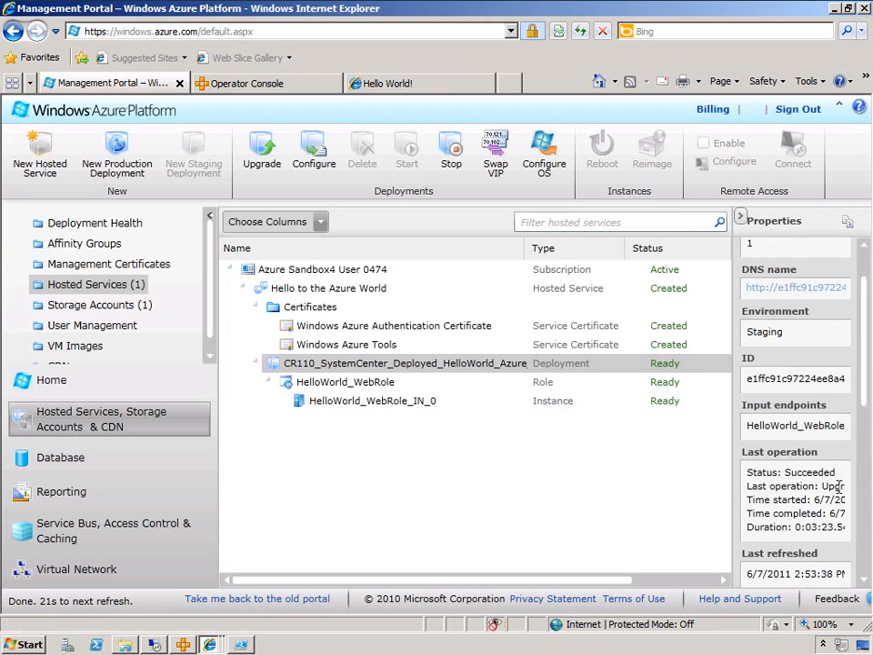
left_click_drag(728, 438, 687, 408)
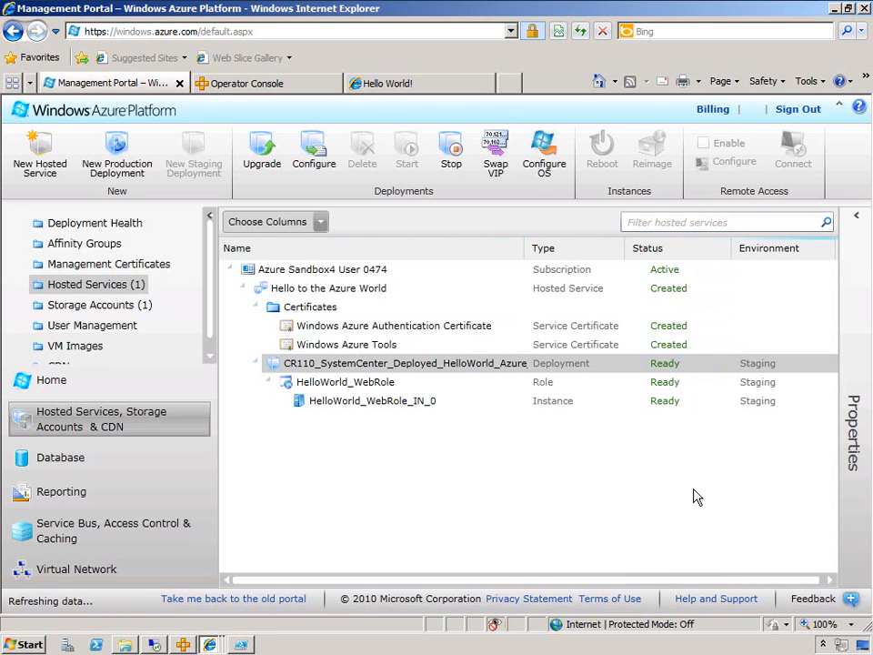
left_click(420, 83)
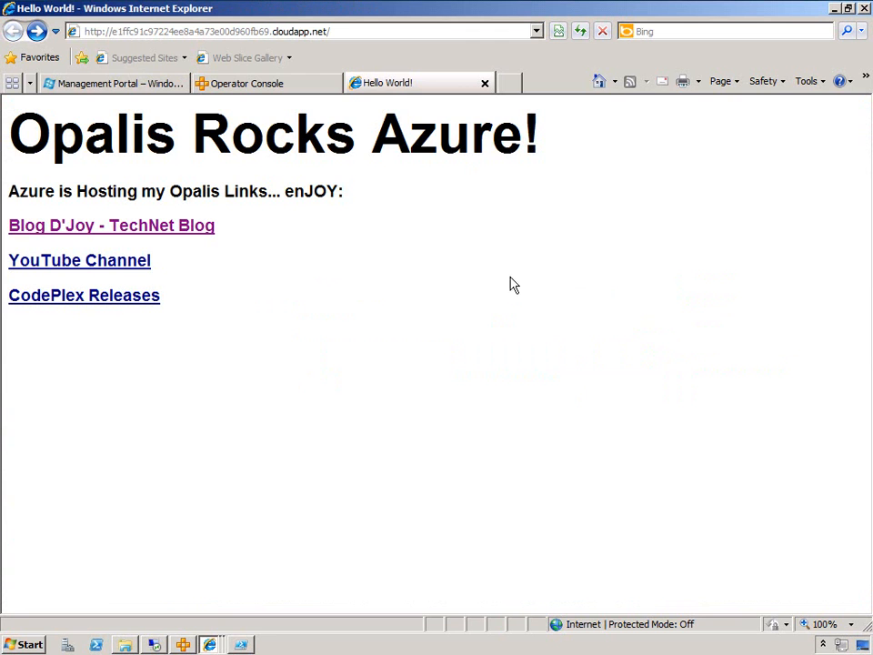
Start the 99.0 Create Change Request policy in the Opalis Operator Console with REMOVE as the request type
left_click(232, 86)
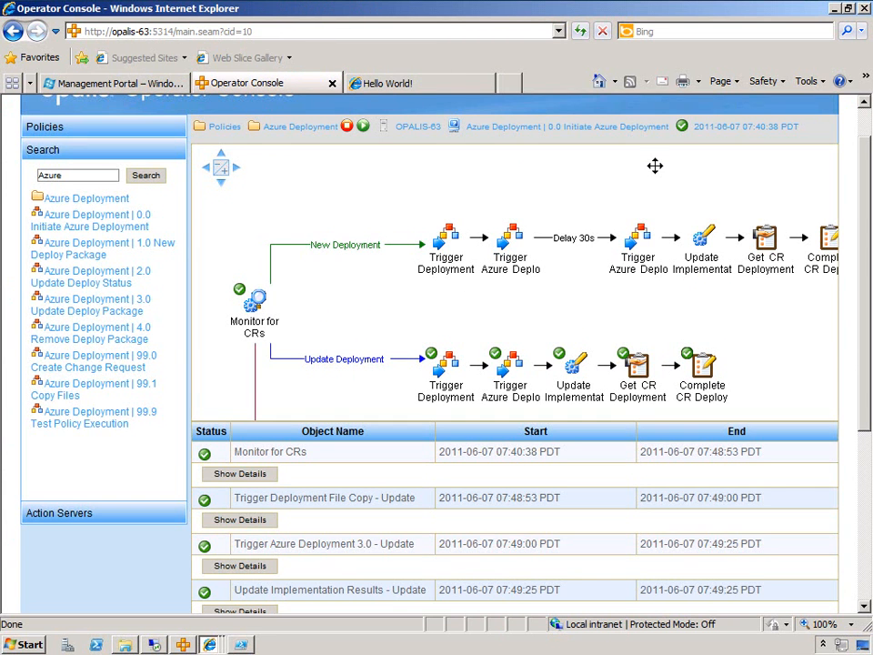
left_click(113, 365)
left_click(285, 174)
left_click(510, 263)
type("REMO")
left_click(399, 297)
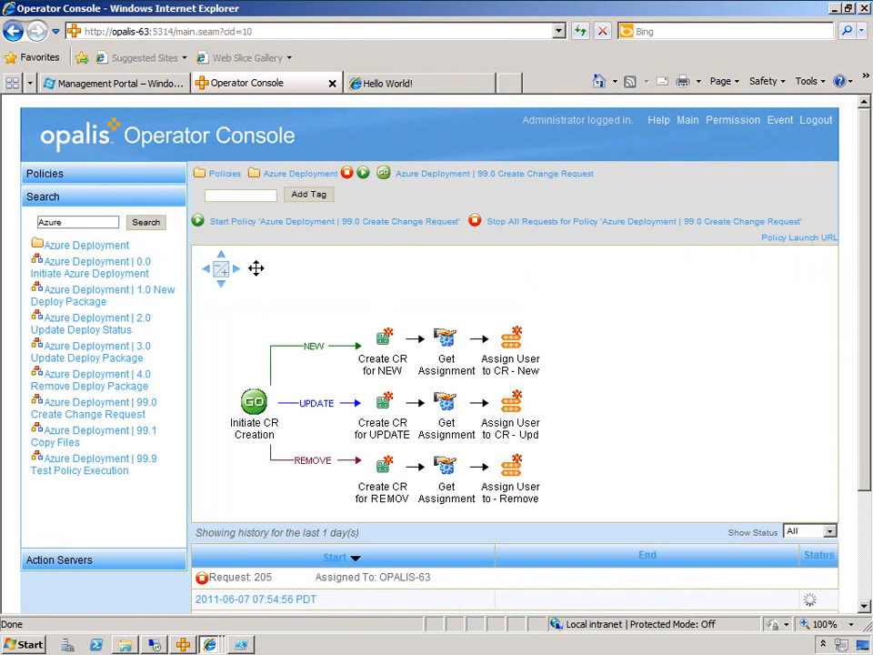
Open CR115 in Service Manager, examine its reason, implementation plan, process activities and results, and close it without saving
left_click(155, 645)
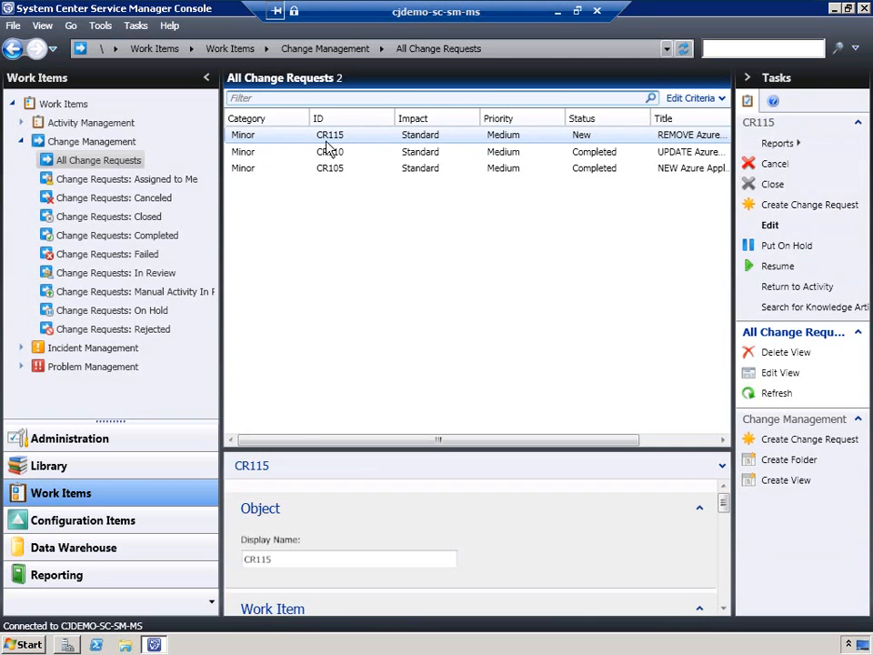
double_click(584, 143)
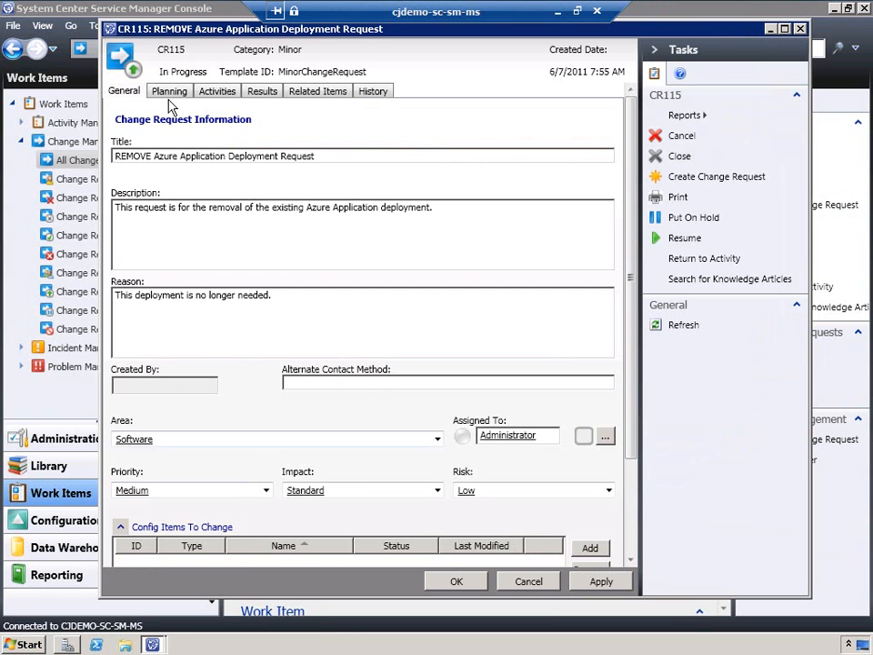
left_click_drag(292, 302, 113, 260)
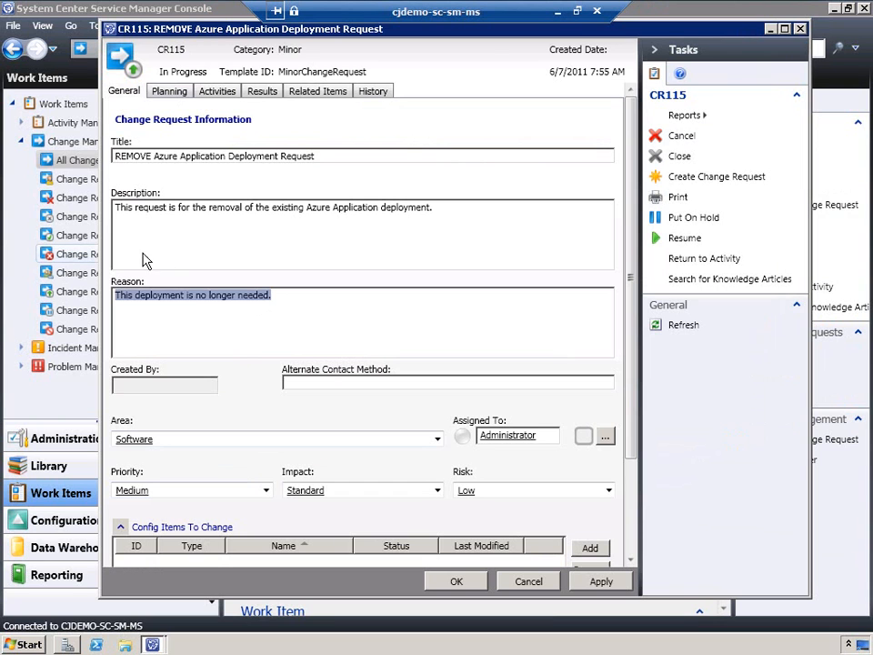
left_click(171, 94)
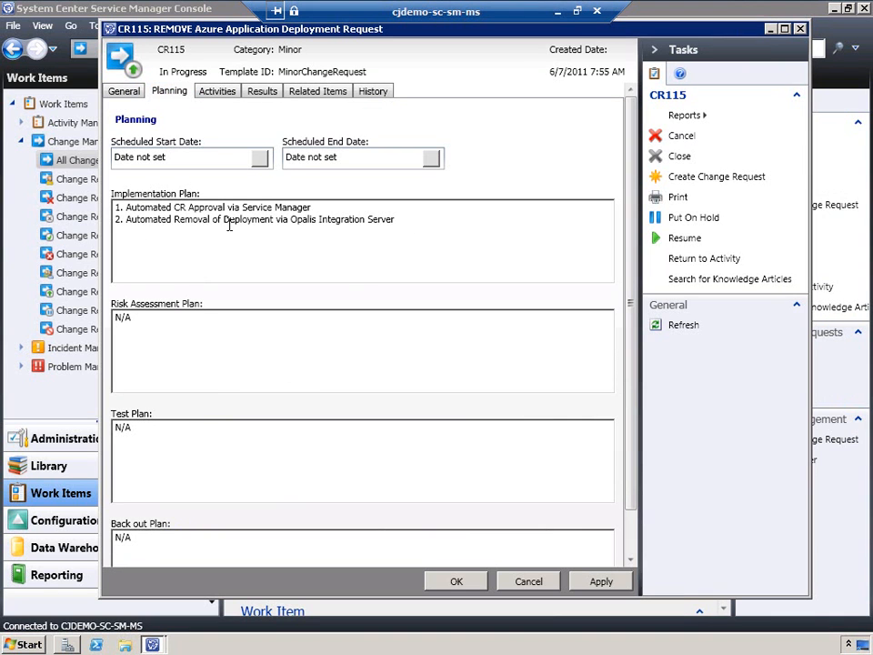
left_click_drag(336, 210, 22, 158)
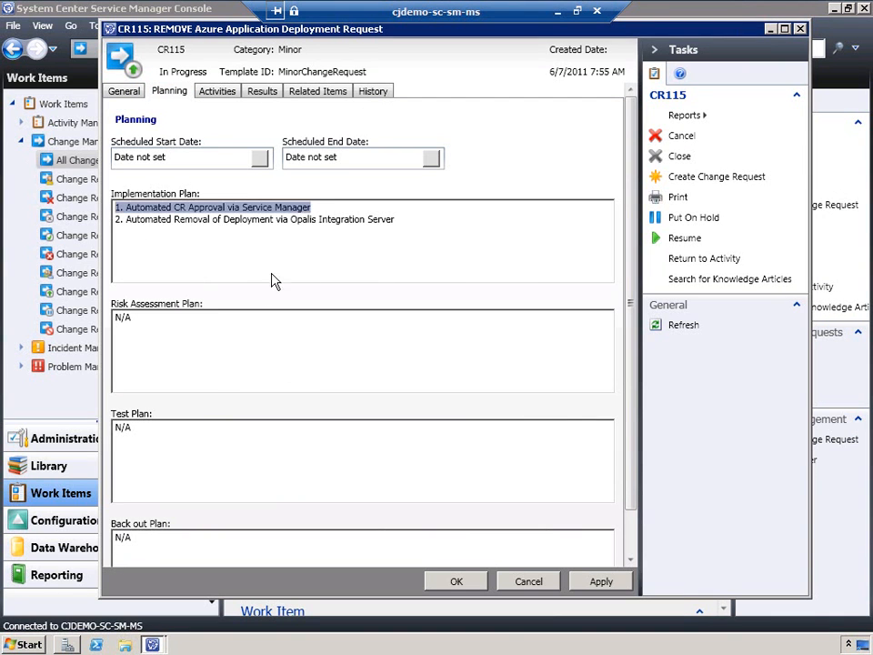
left_click_drag(371, 246, 245, 283)
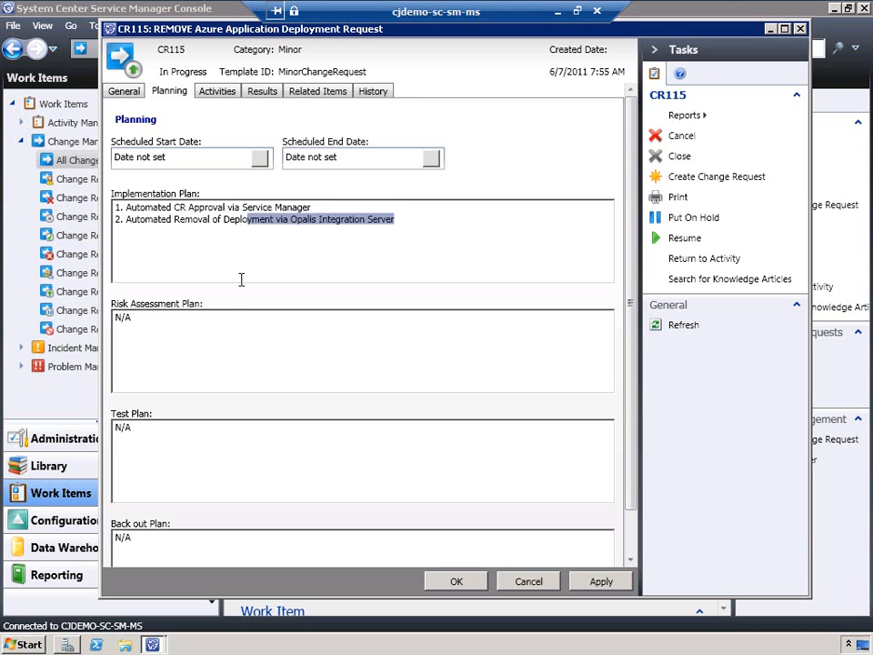
left_click(218, 92)
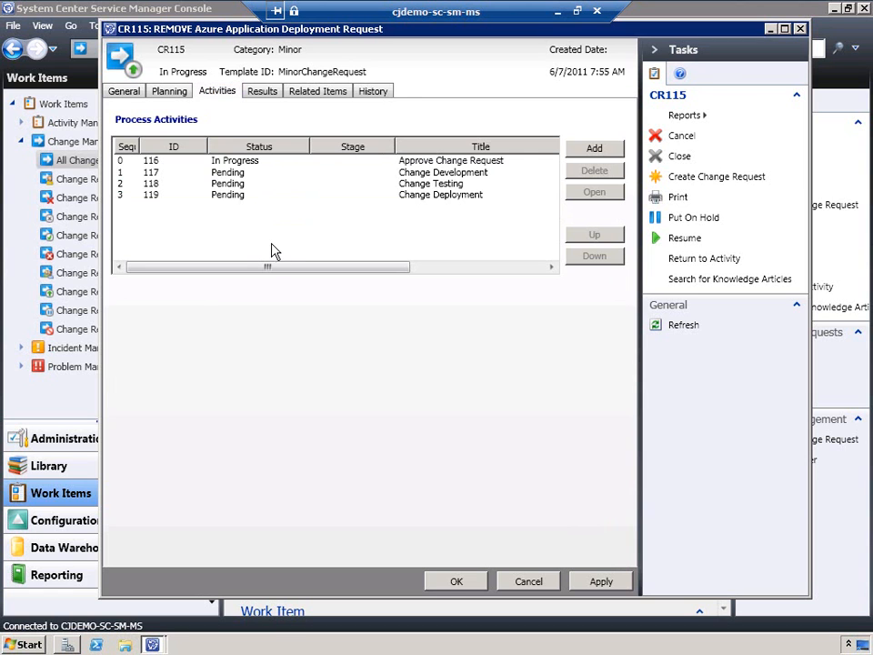
left_click(263, 92)
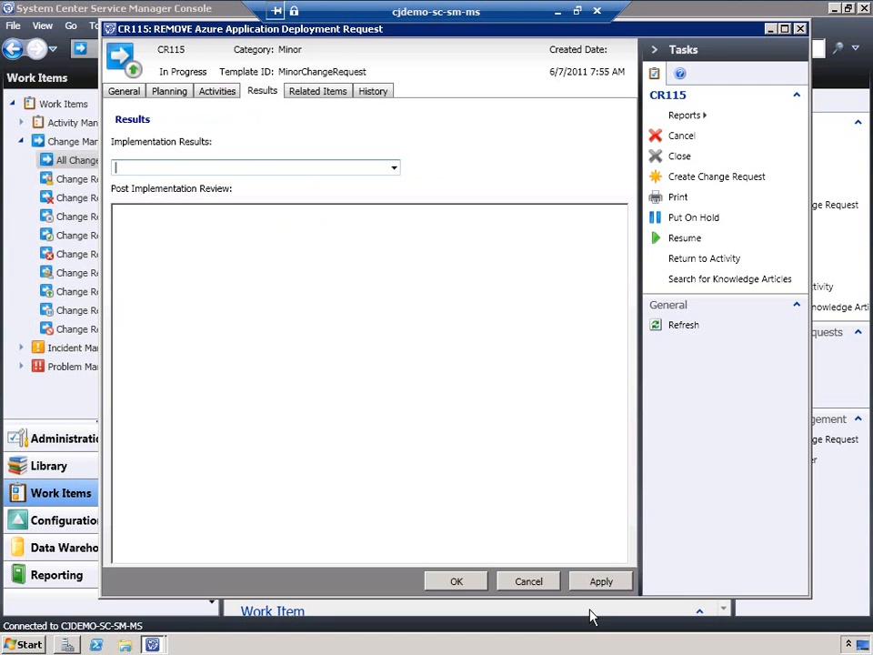
left_click(536, 583)
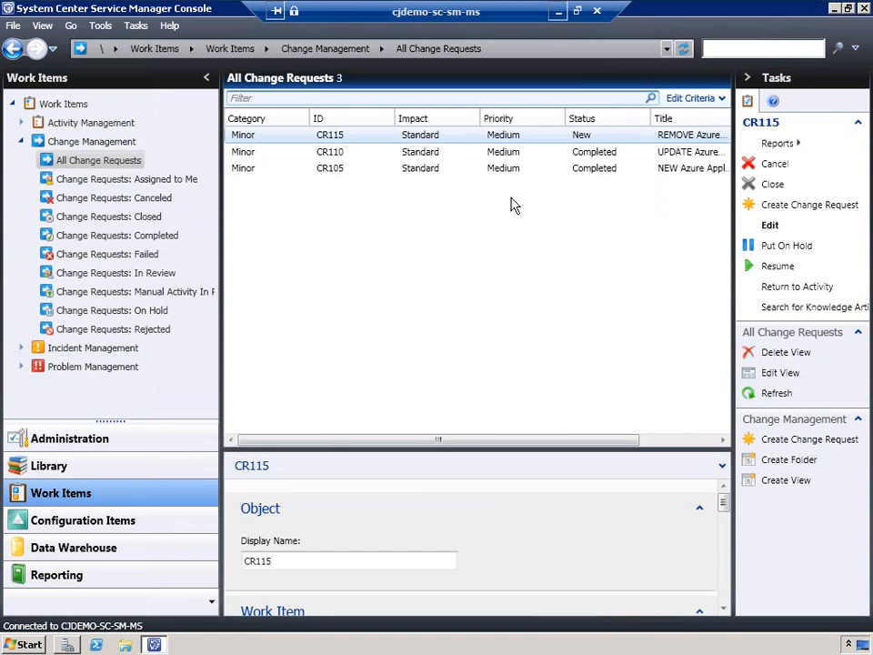
Track the remove branch of the 0.0 Initiate Azure Deployment policy in Opalis, and check the deployment's status in the Azure portal
left_click(558, 11)
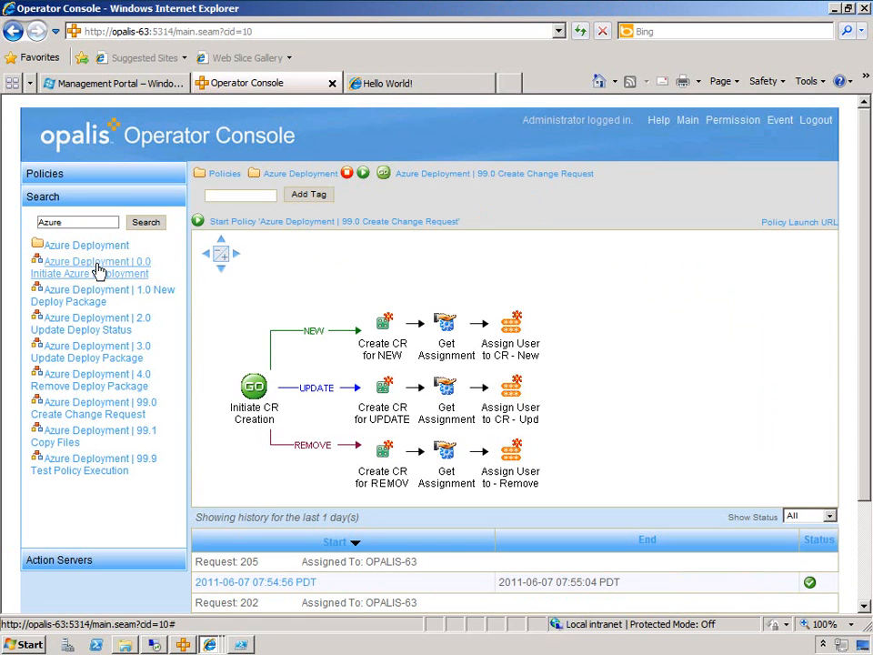
left_click(98, 271)
left_click_drag(571, 351, 537, 278)
left_click_drag(517, 397, 515, 379)
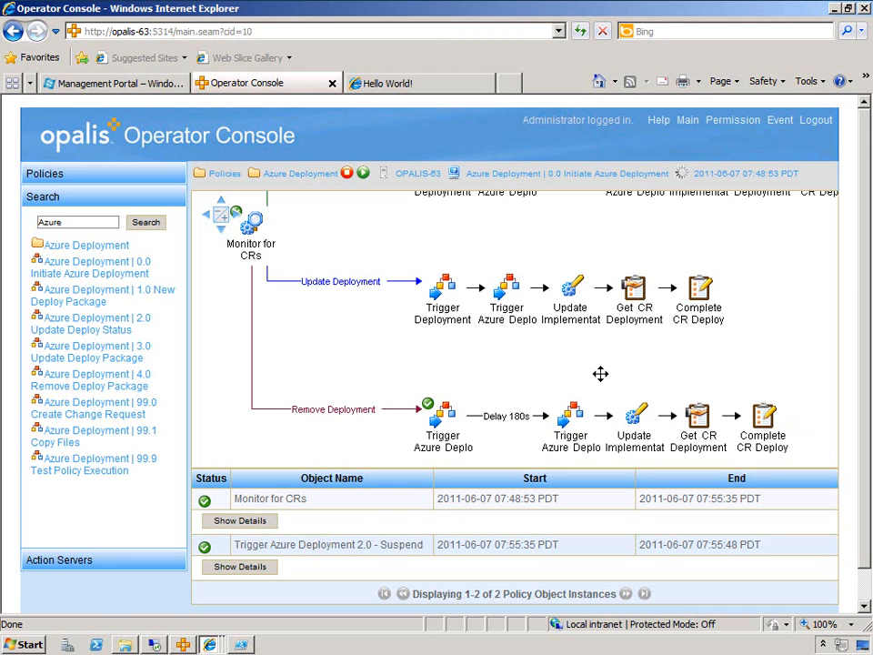
left_click(165, 83)
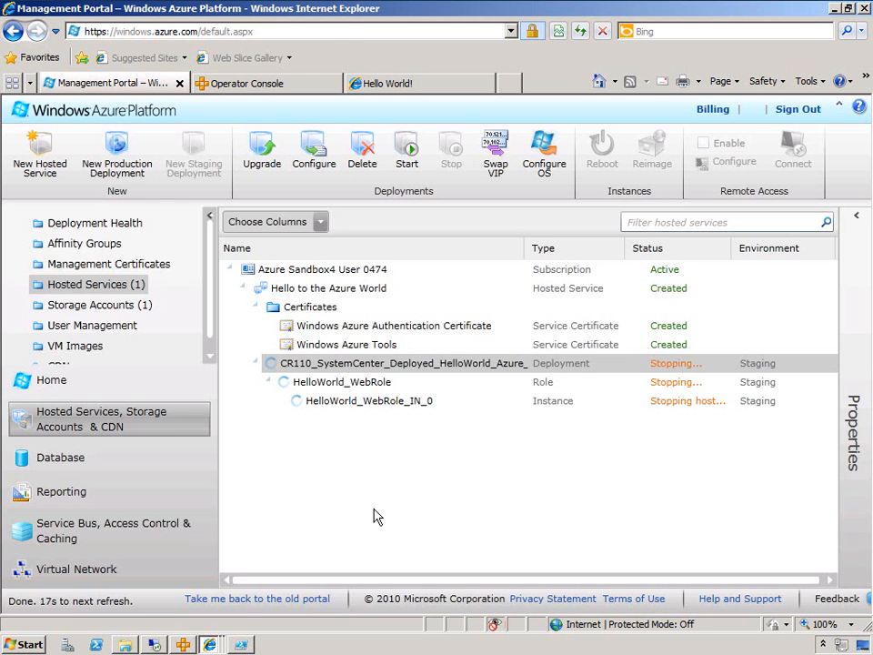
Open removeAzureDeployment.ps1 in PowerShell ISE and examine its parameters and certificate line
left_click(241, 644)
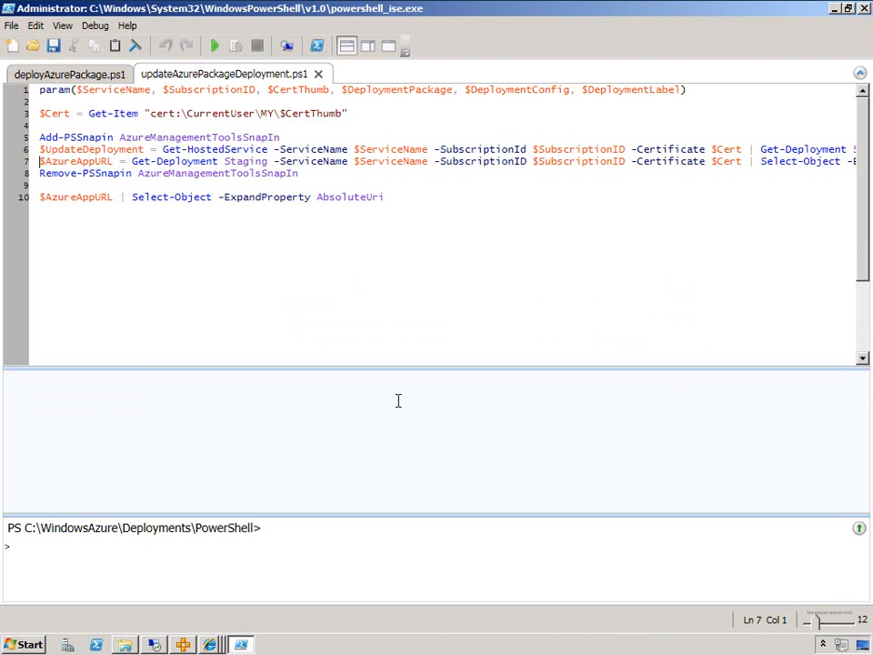
left_click(32, 46)
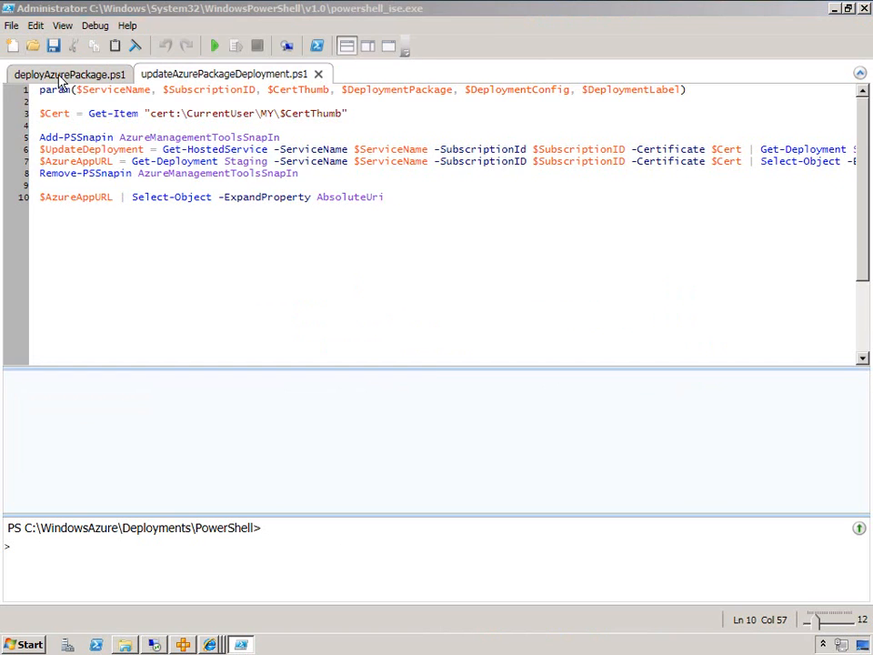
double_click(220, 185)
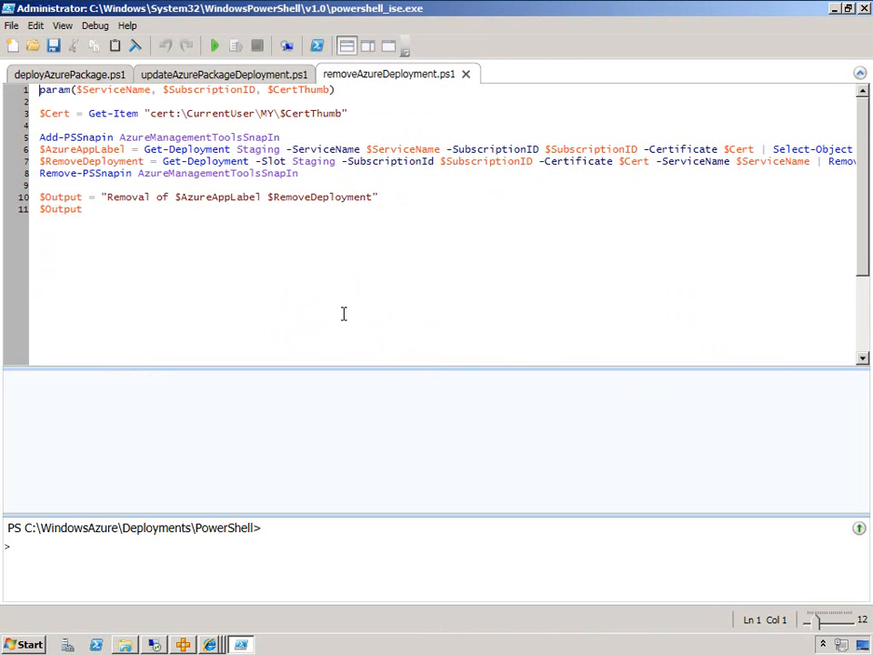
left_click_drag(338, 90, 39, 90)
left_click(366, 108)
left_click(371, 114)
Open setAzureDeploymentStatus.ps1 and getAzureDeploymentLabel.ps1 in PowerShell ISE, examine both scripts, and close the label script
left_click(32, 46)
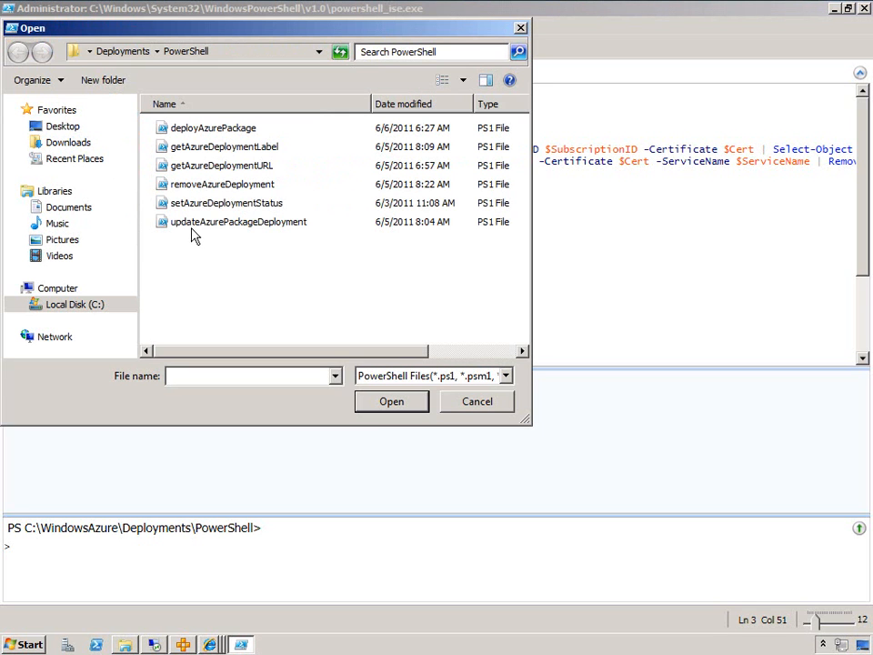
double_click(212, 186)
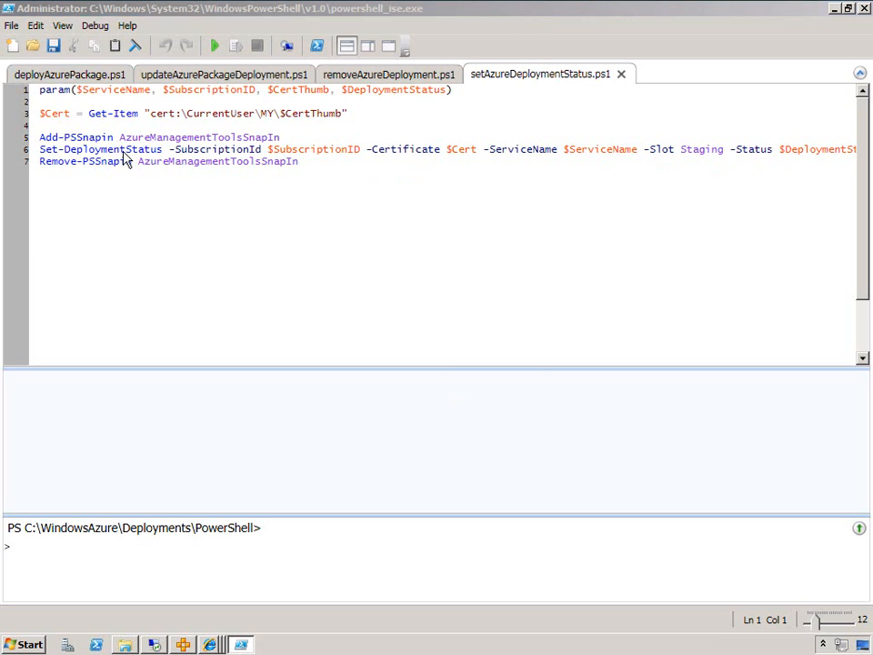
key("ctrl+o")
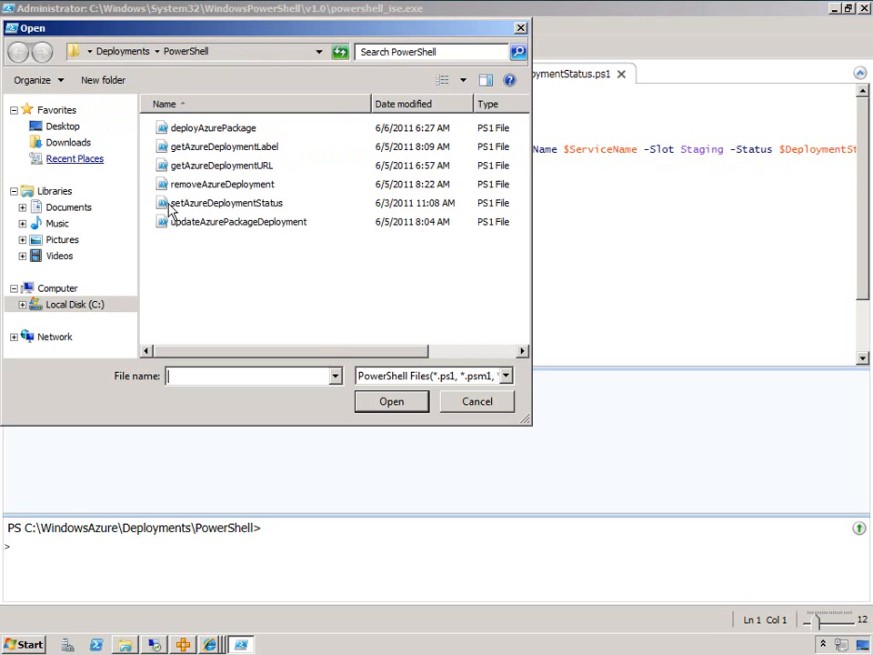
double_click(205, 146)
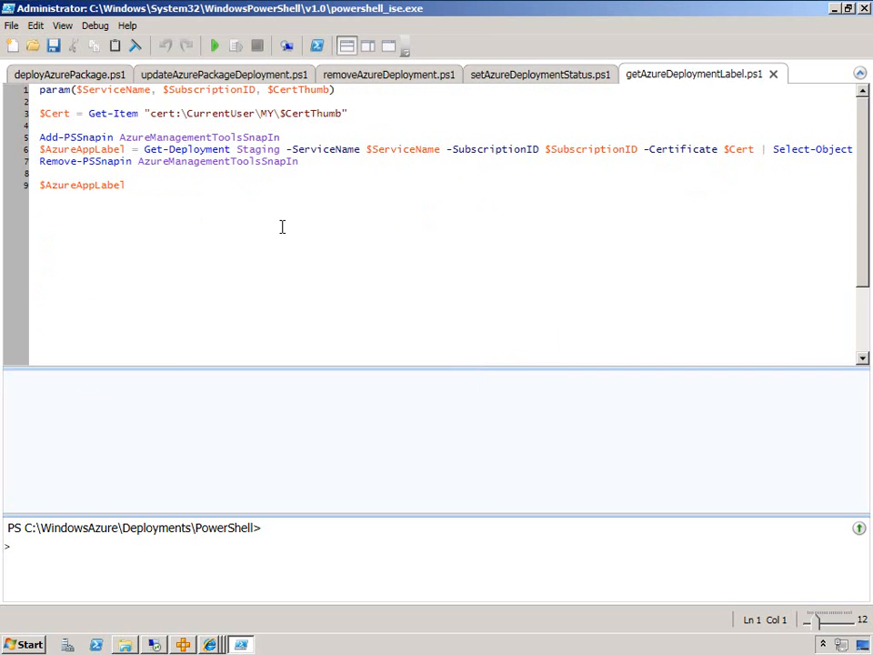
key("ctrl+F4")
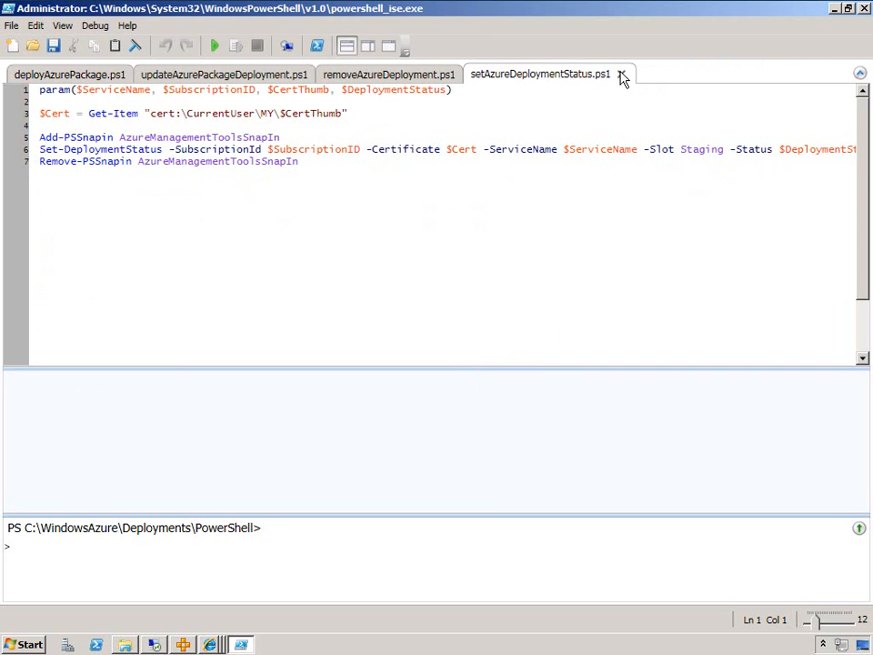
Check the Hello to the Azure World hosted service in the Azure portal and the remove branch of 0.0 Initiate Azure Deployment in the Operator Console
left_click(209, 644)
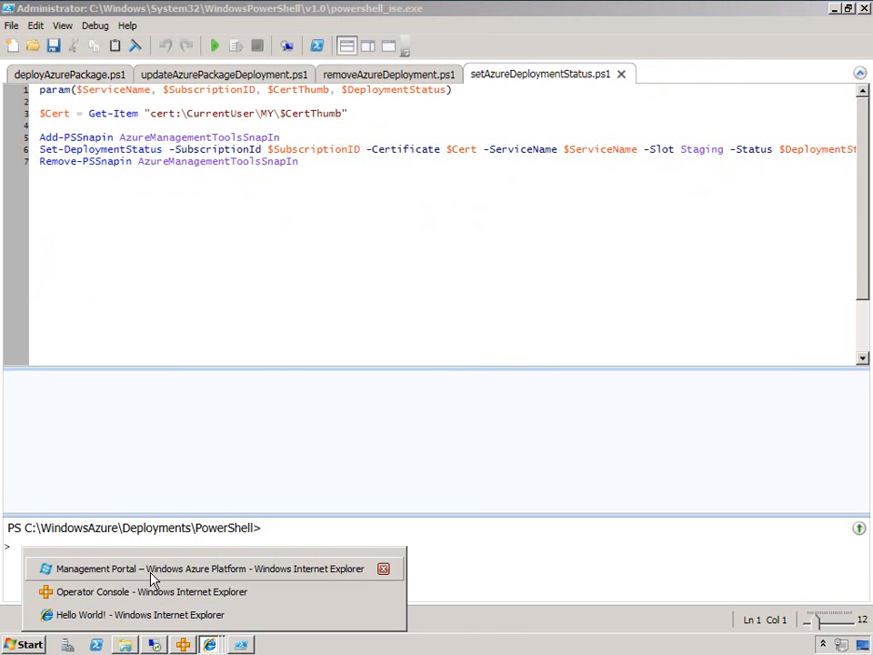
left_click(153, 571)
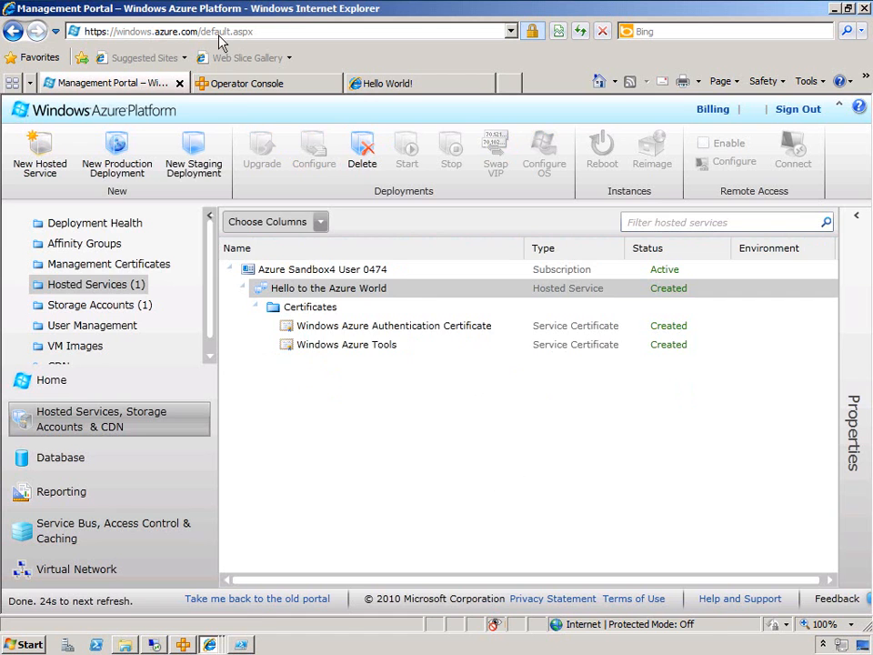
left_click(202, 85)
left_click(728, 174)
left_click_drag(714, 353, 732, 280)
left_click_drag(771, 355, 755, 326)
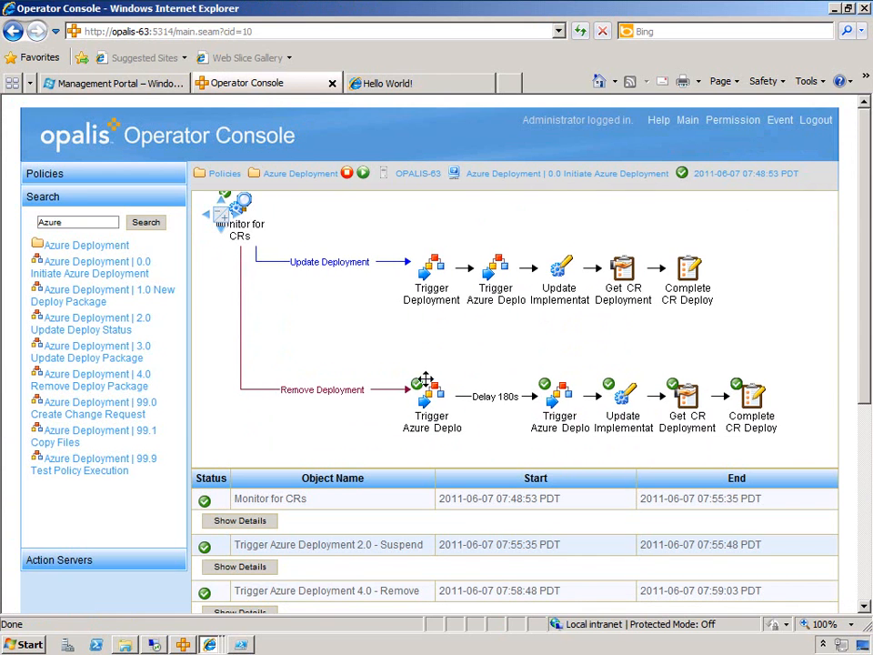
left_click_drag(769, 331, 763, 374)
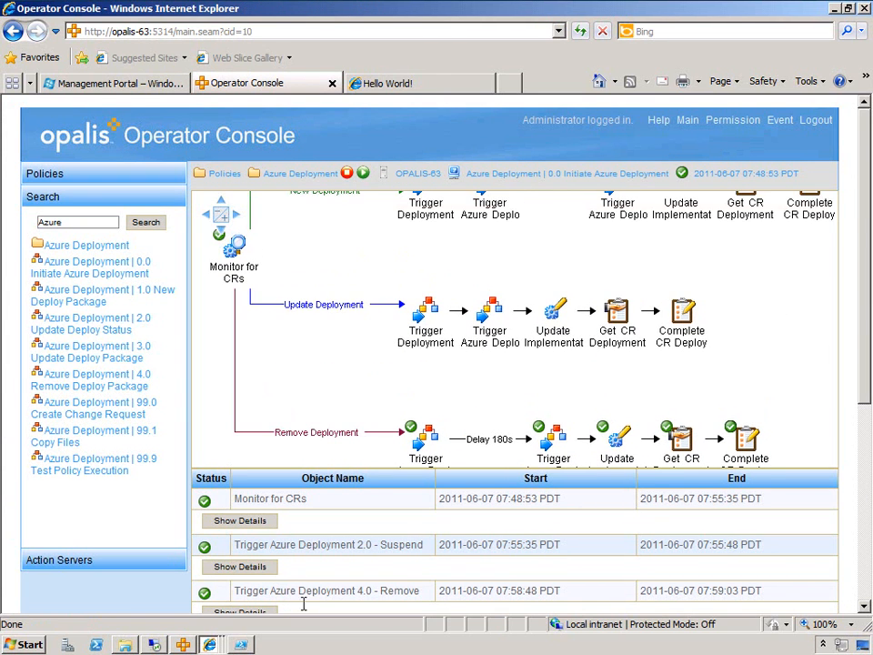
Reload the deployed Hello World! page to check its availability, and return to the Operator Console
left_click(400, 83)
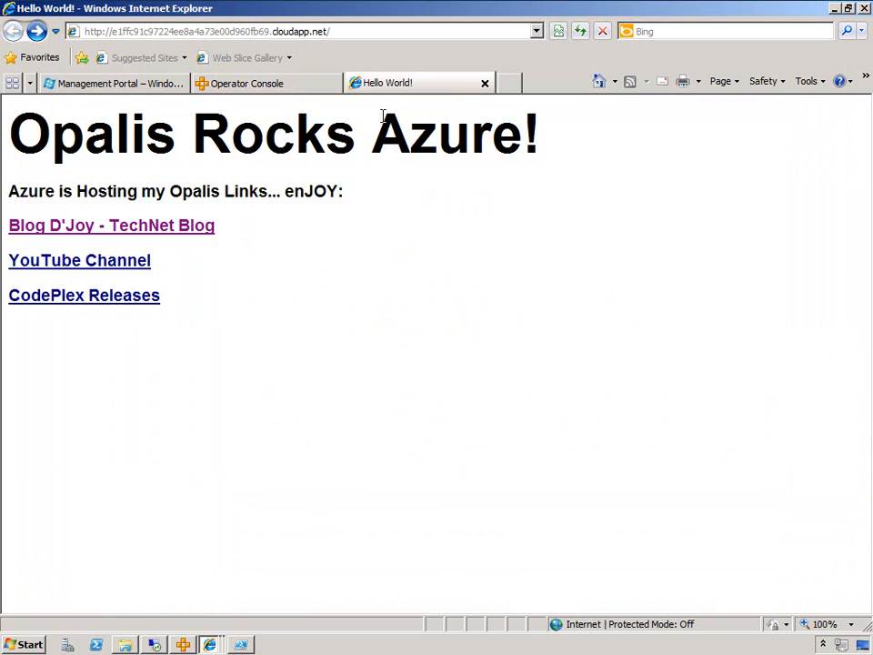
left_click(583, 35)
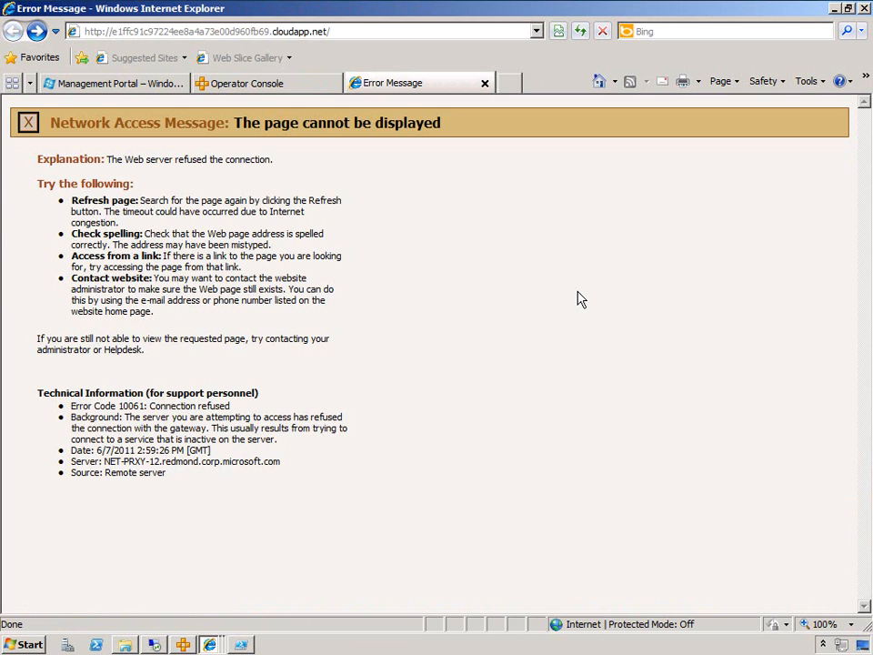
left_click(258, 85)
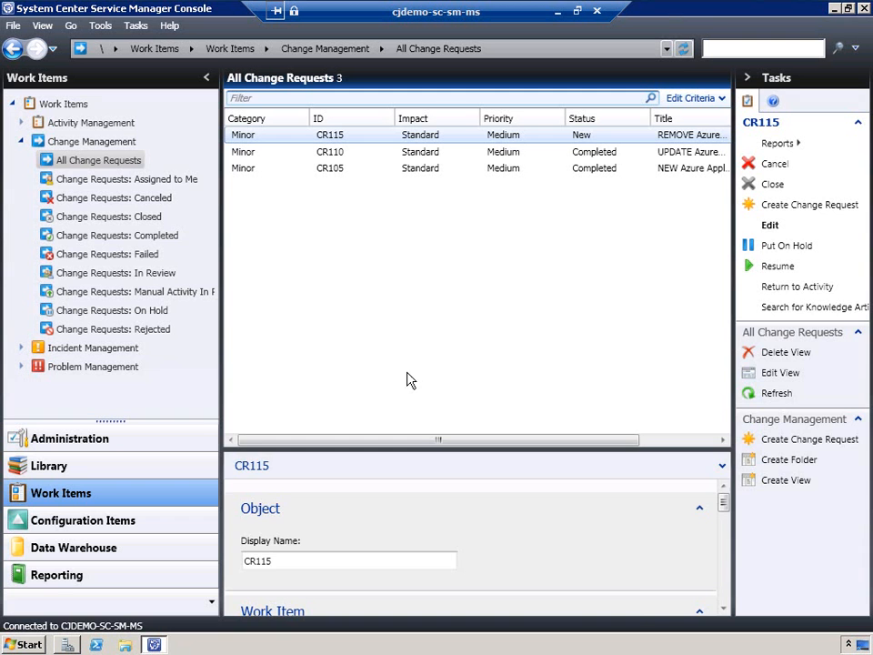
Refresh the change requests in Service Manager, examine CR115's implementation results and post implementation review, and close it without saving
left_click(479, 296)
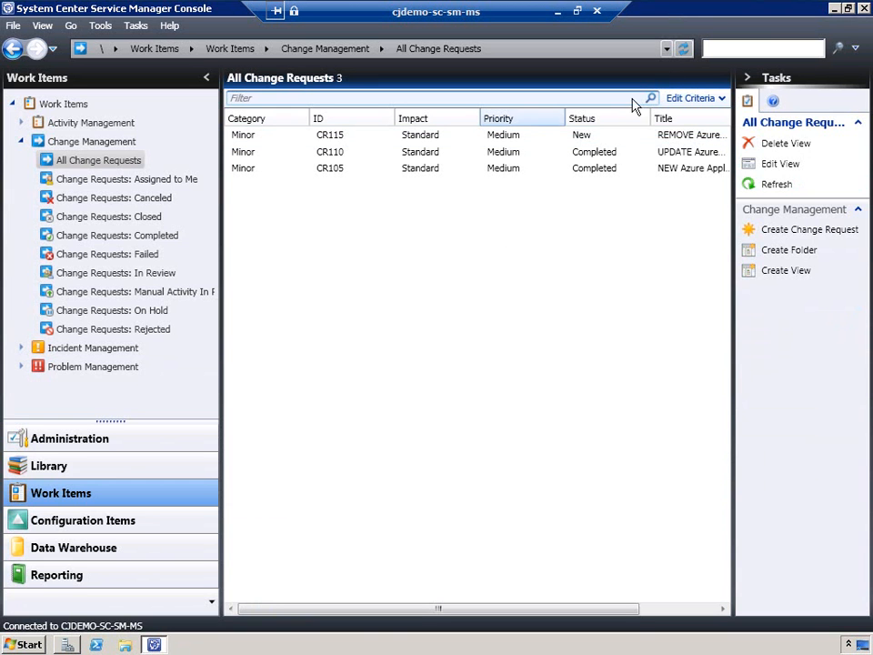
left_click(684, 51)
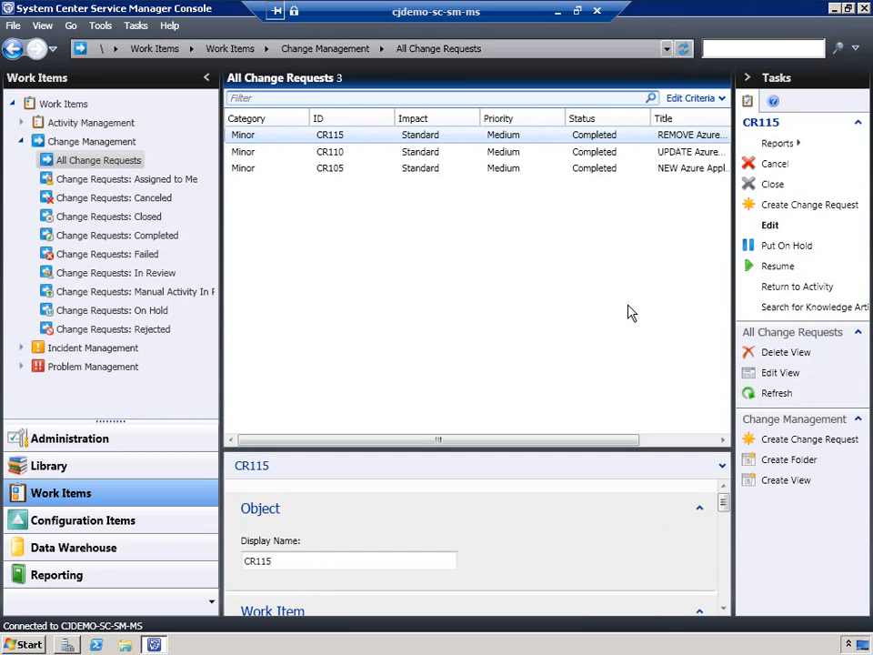
double_click(512, 141)
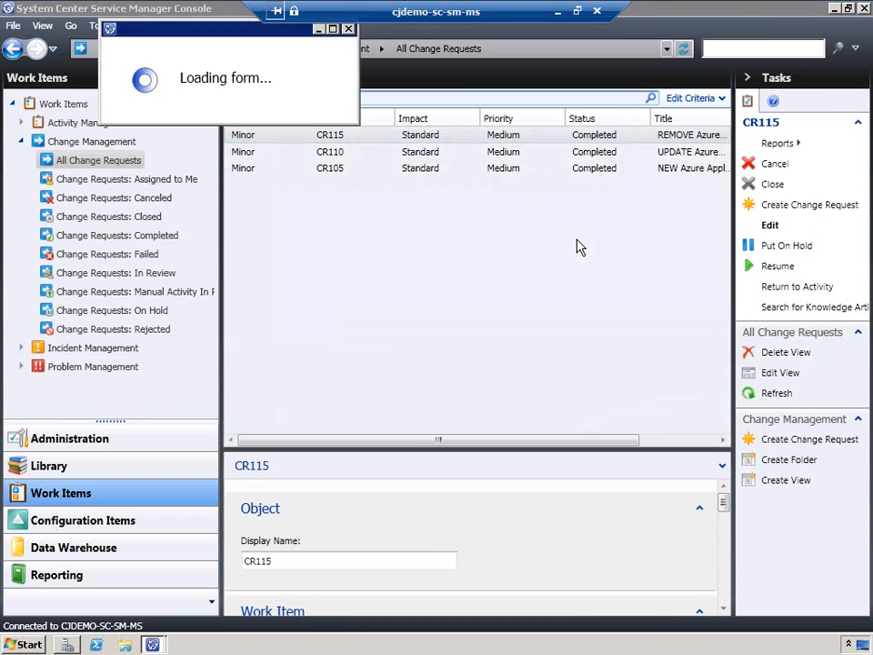
left_click(271, 90)
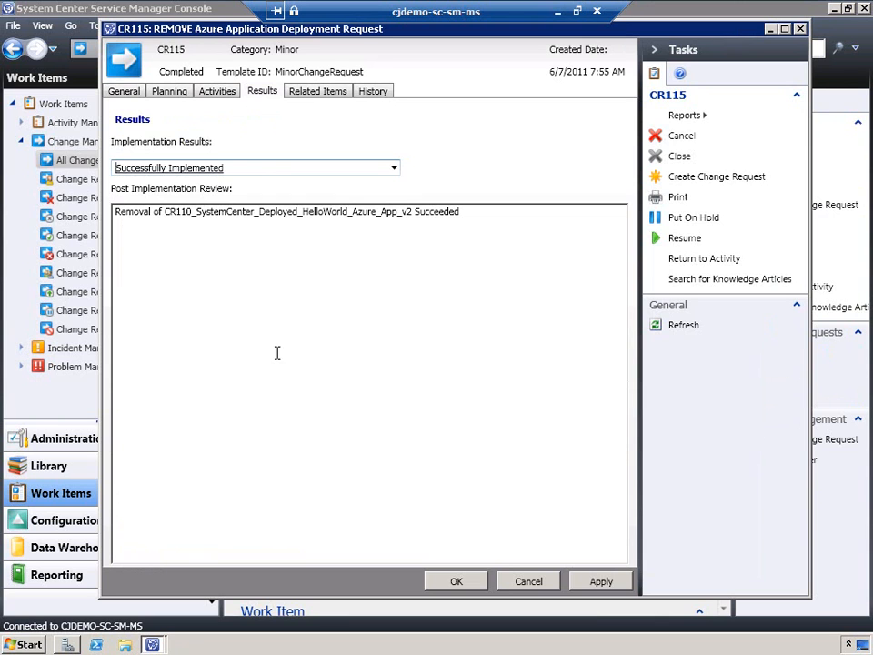
left_click_drag(163, 212, 411, 215)
left_click(442, 215)
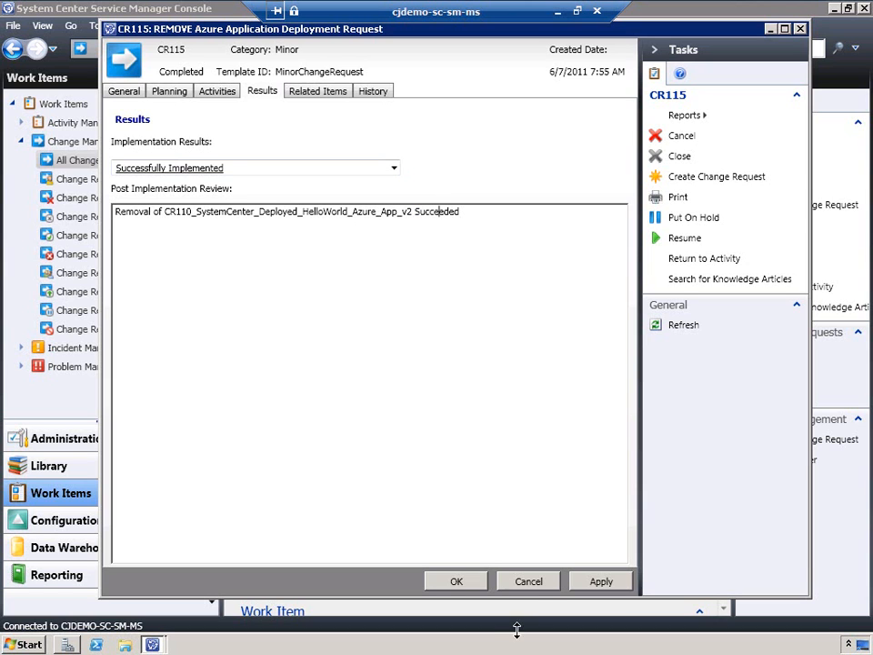
left_click(536, 583)
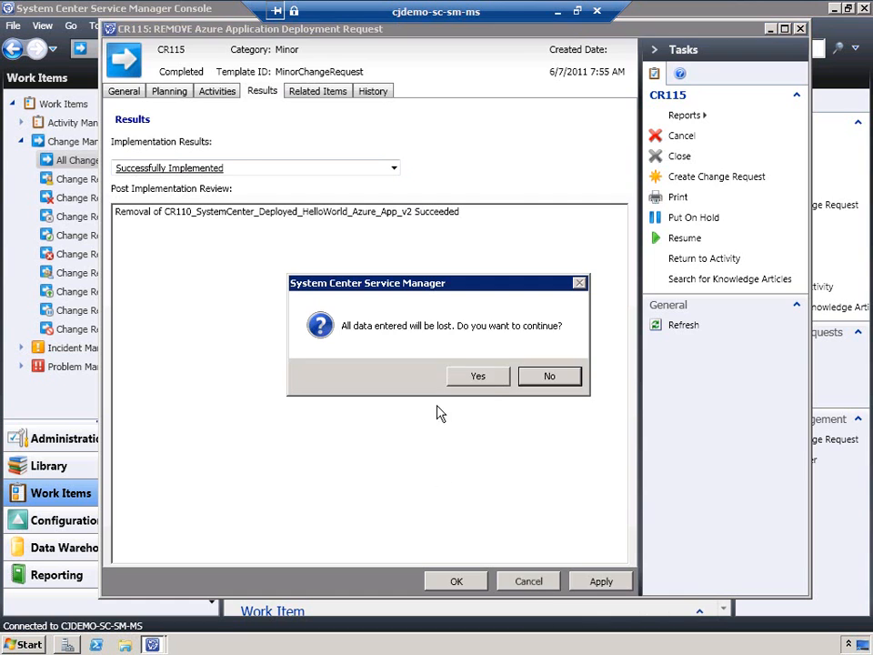
left_click(486, 381)
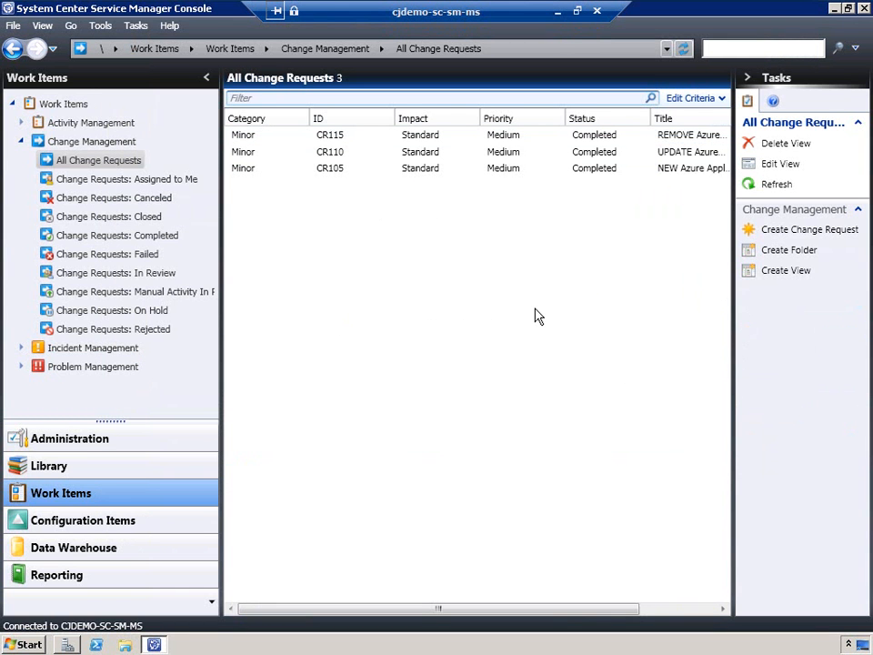
Sort the All Change Requests list by ID and select CR110
left_click(259, 119)
left_click(277, 135)
left_click(362, 119)
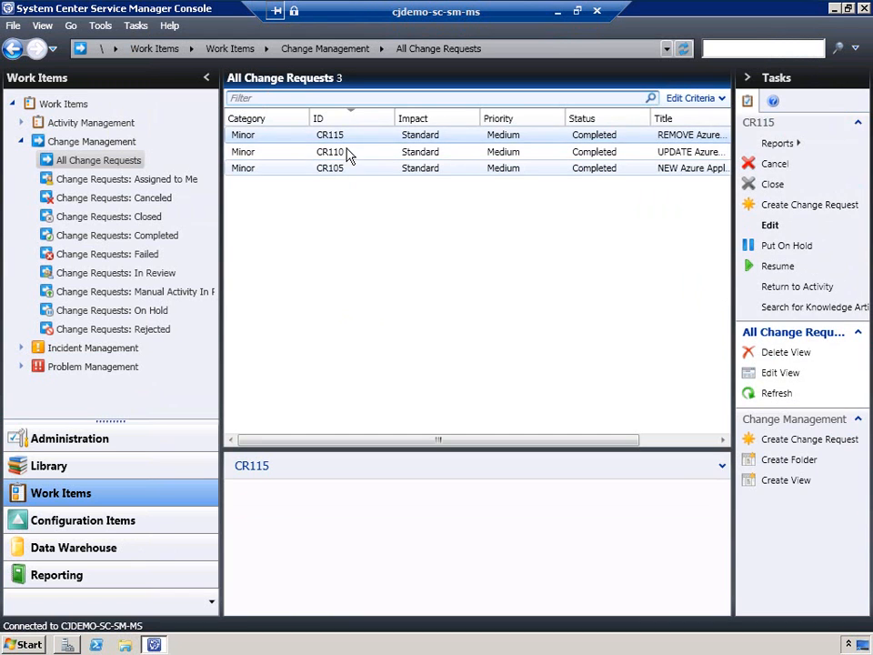
left_click(351, 154)
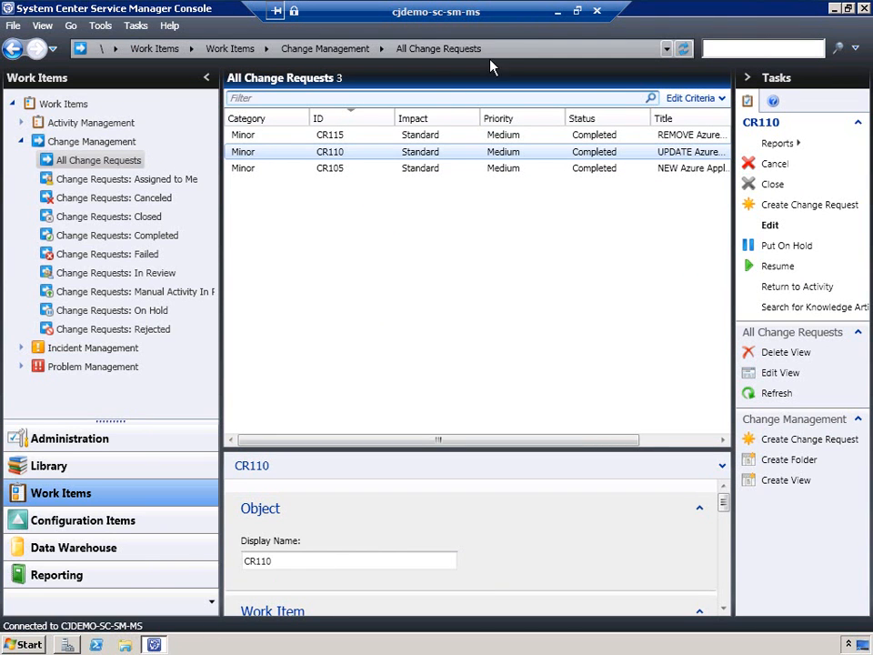
Switch back to the Opalis Operator Console and review the new, update and remove branches of the 0.0 Initiate Azure Deployment policy
left_click(557, 10)
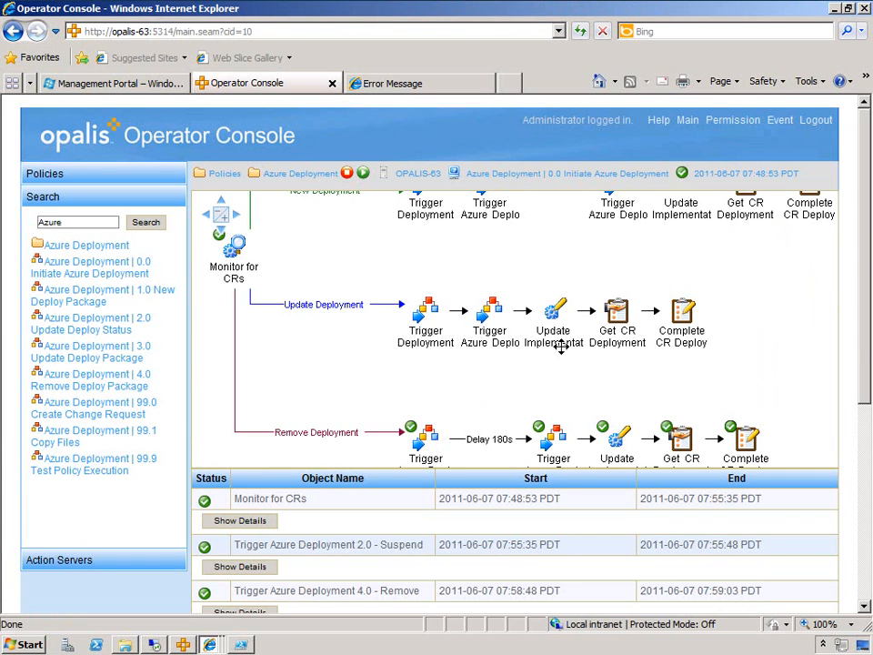
left_click_drag(573, 258, 548, 360)
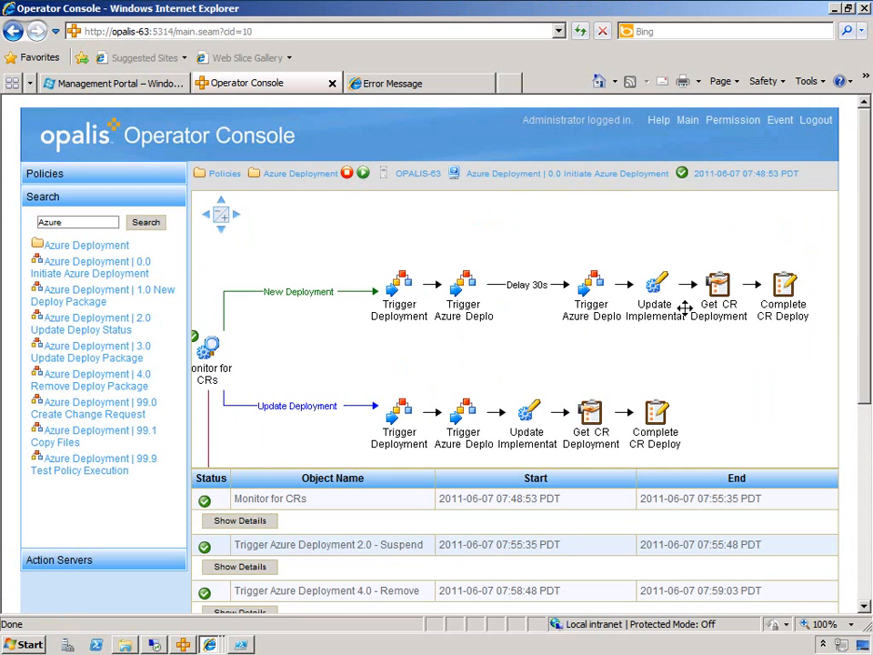
left_click_drag(497, 324, 505, 284)
left_click_drag(460, 411, 463, 368)
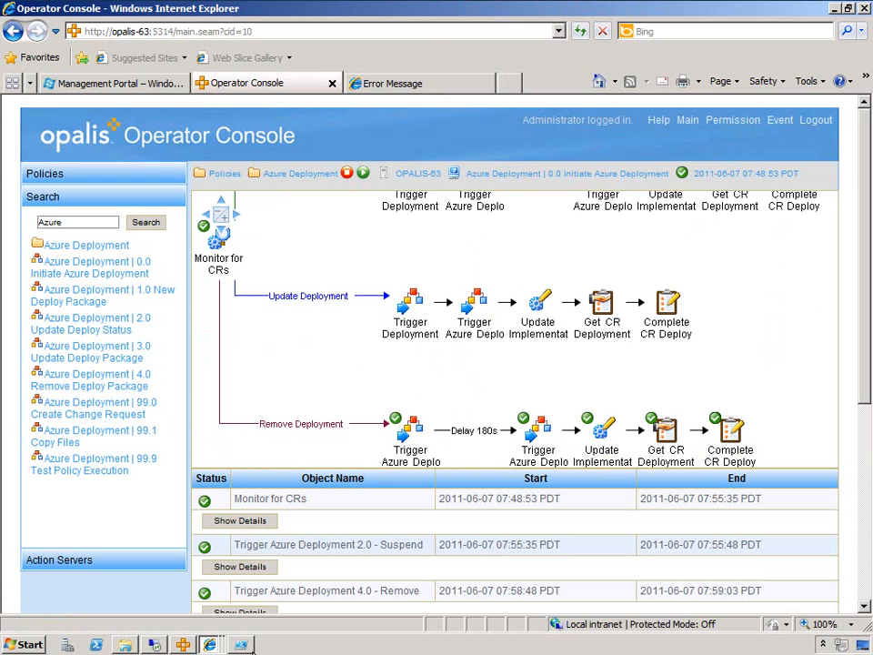
View the 0.0 Initiate Azure Deployment policy in the Opalis Integration Server client, and check the hosted service in the Azure portal
left_click(182, 644)
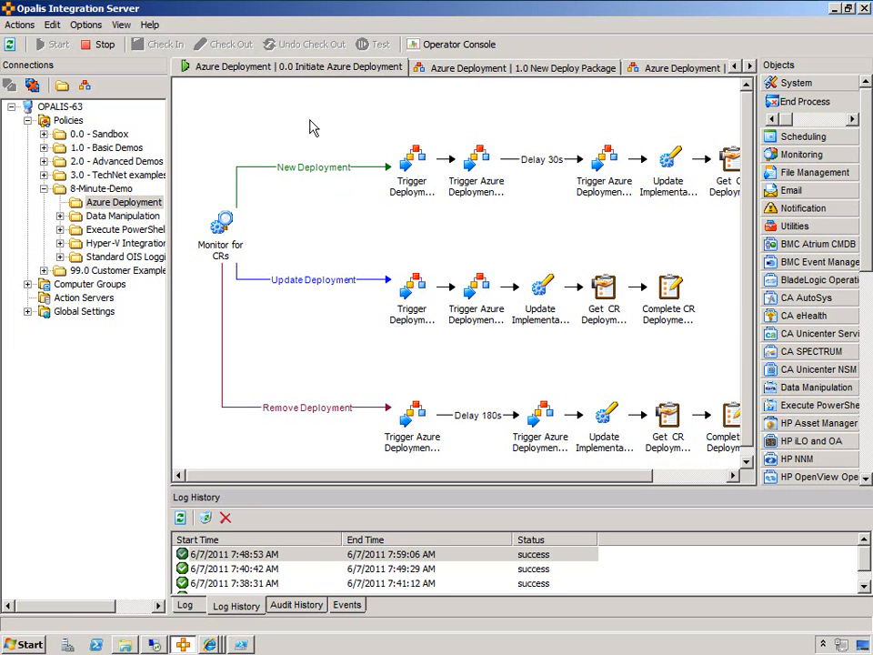
left_click(209, 643)
left_click(87, 568)
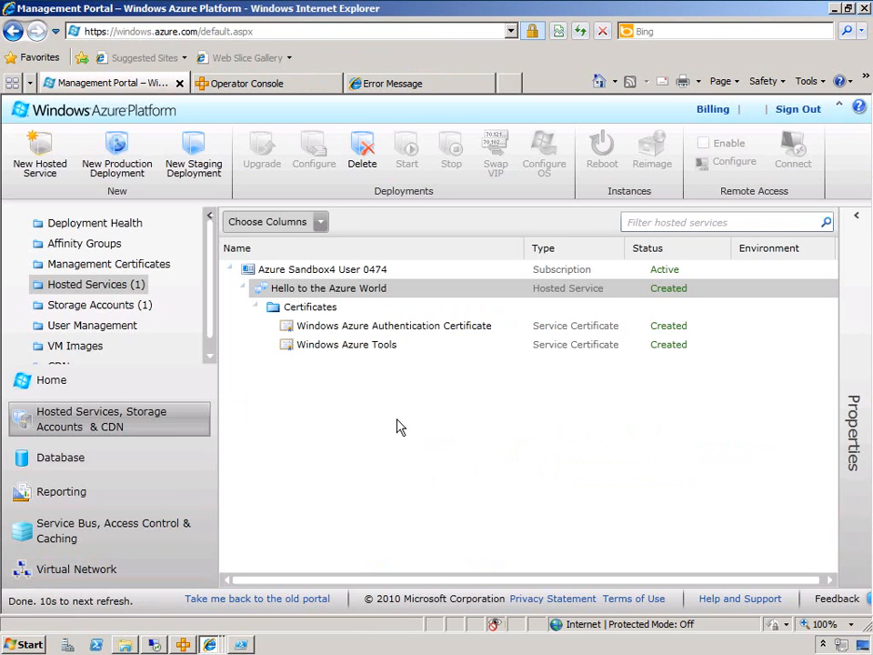